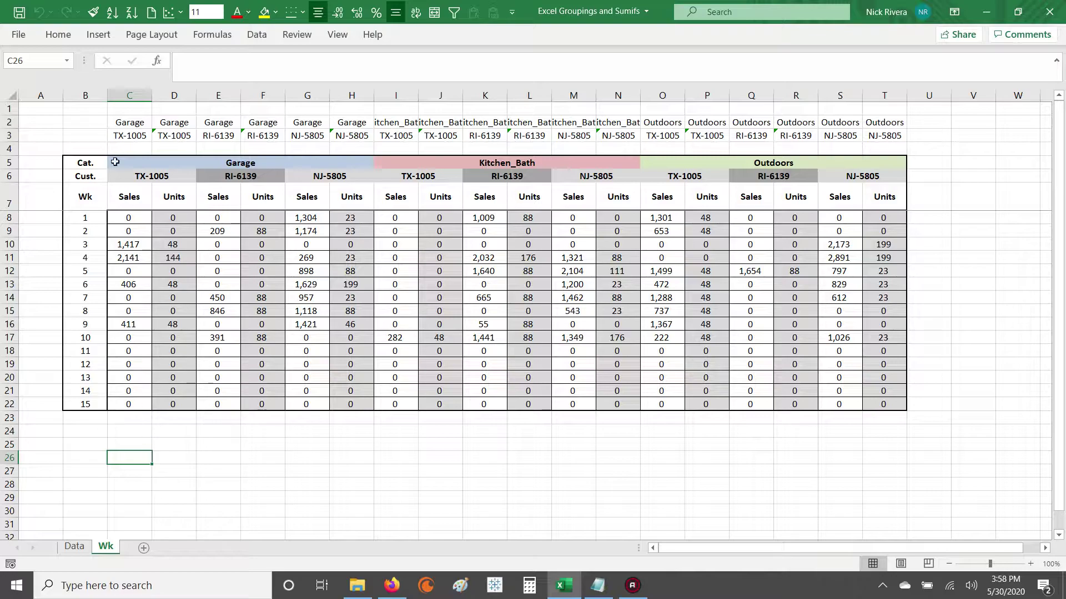
# Group the Garage TX-1005 Sales and Units columns C and D into one outline group
pyautogui.moveTo(121, 92); pyautogui.dragTo(168, 92)
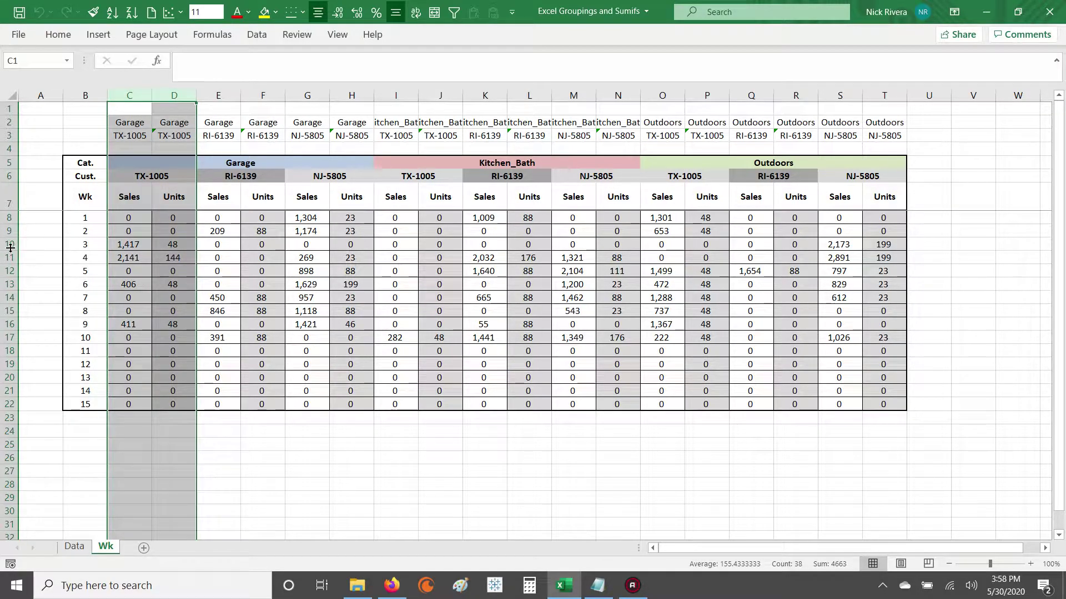
pyautogui.moveTo(12, 244); pyautogui.dragTo(12, 351)
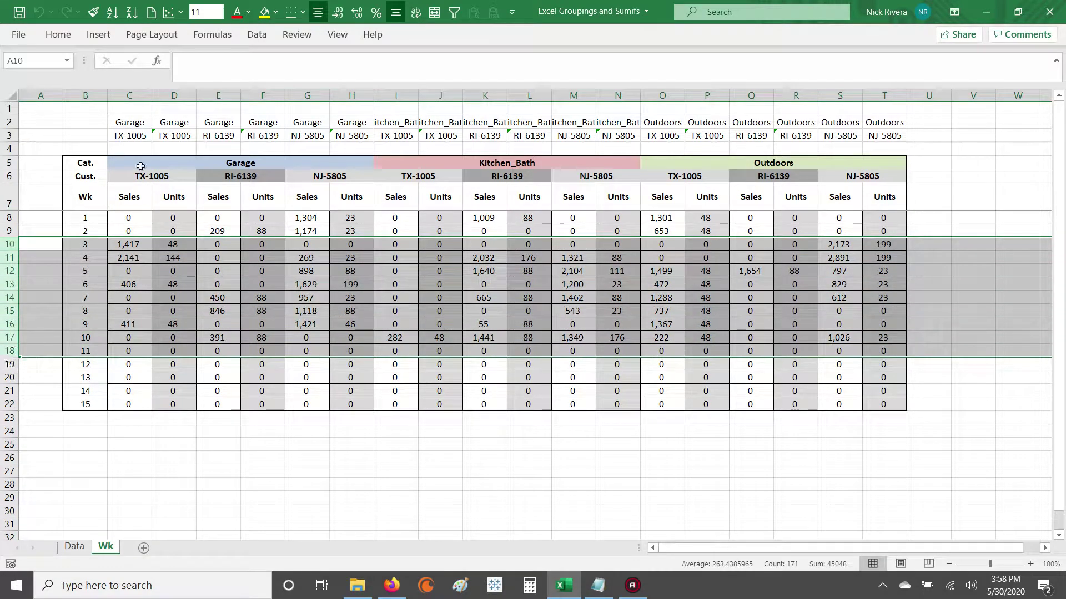
pyautogui.moveTo(129, 96); pyautogui.dragTo(173, 95)
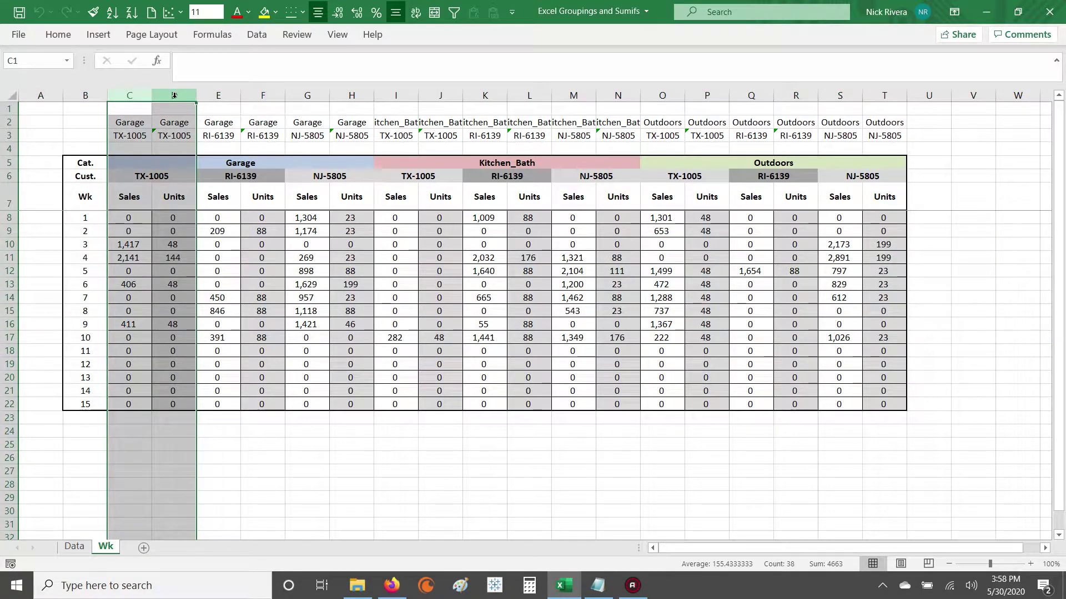
pyautogui.press('alt')
pyautogui.press('a')
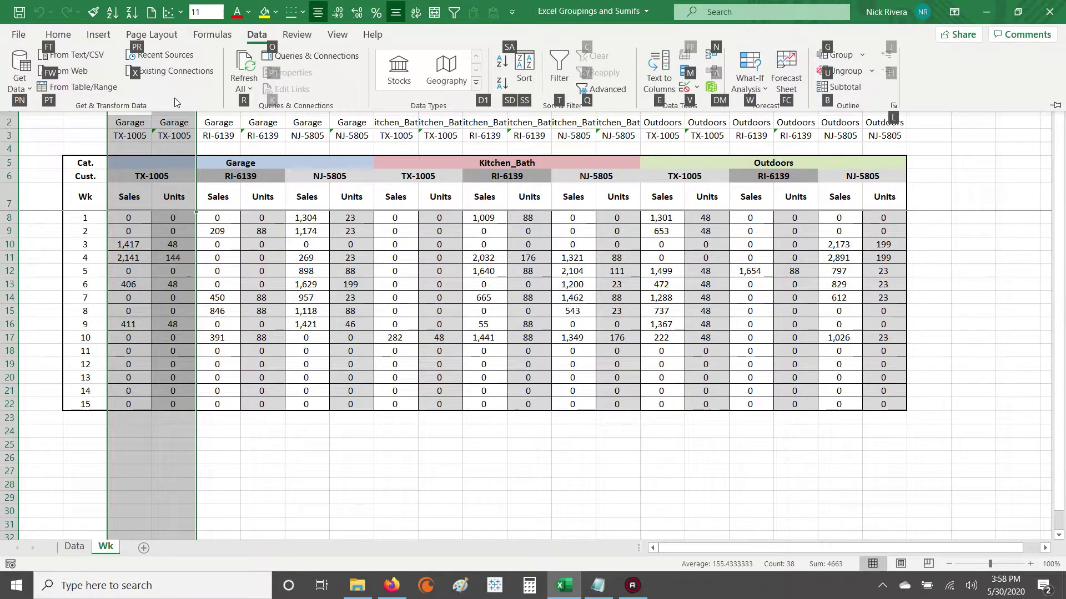
pyautogui.press('g')
pyautogui.press('g')
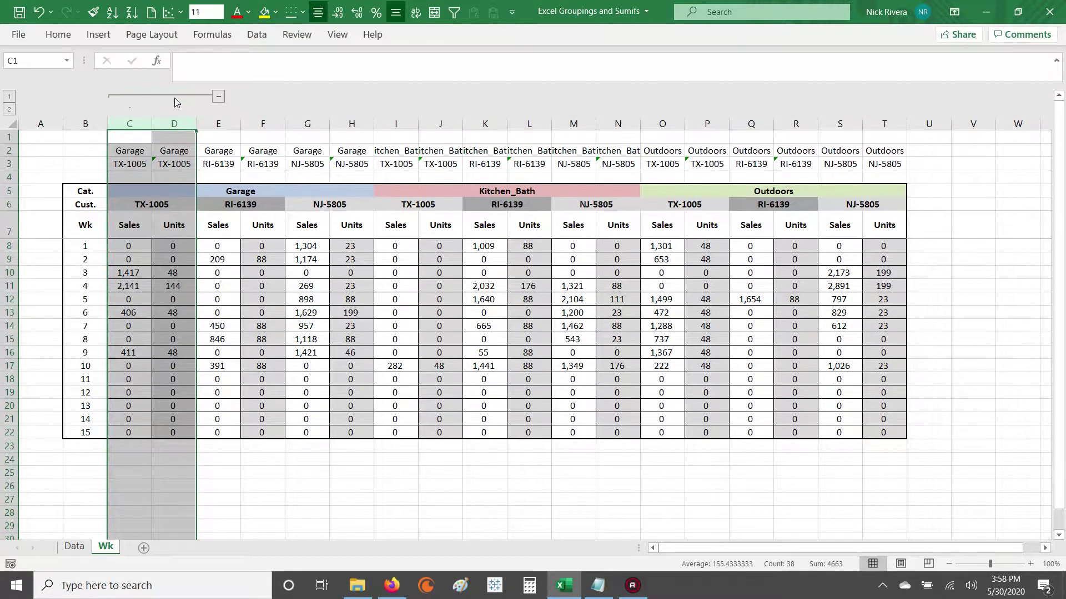
pyautogui.moveTo(134, 124); pyautogui.dragTo(161, 123)
pyautogui.click(177, 146)
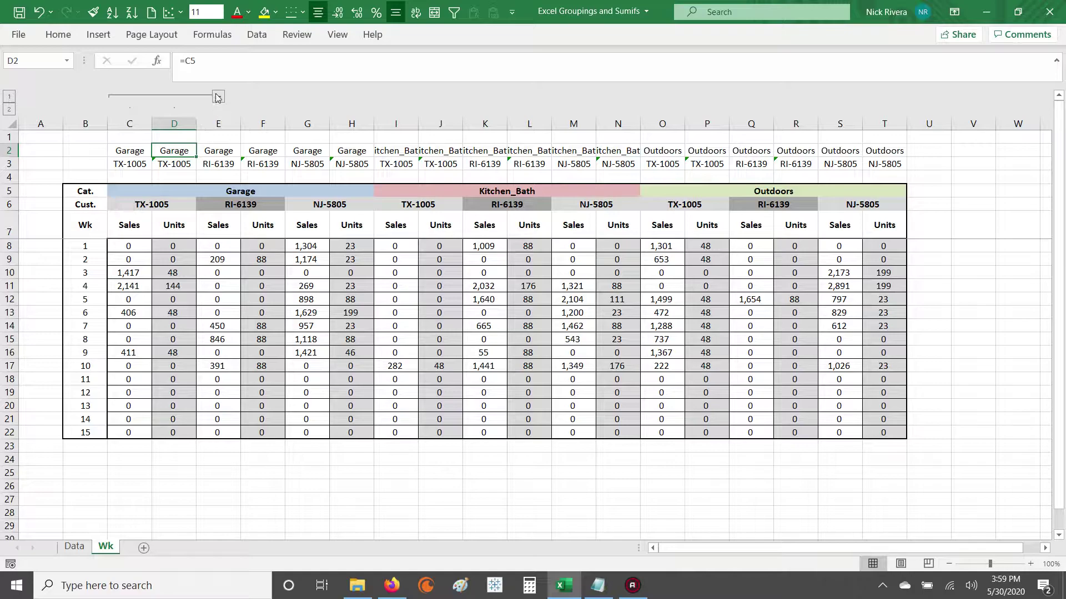
pyautogui.click(218, 97)
pyautogui.click(131, 98)
pyautogui.click(219, 97)
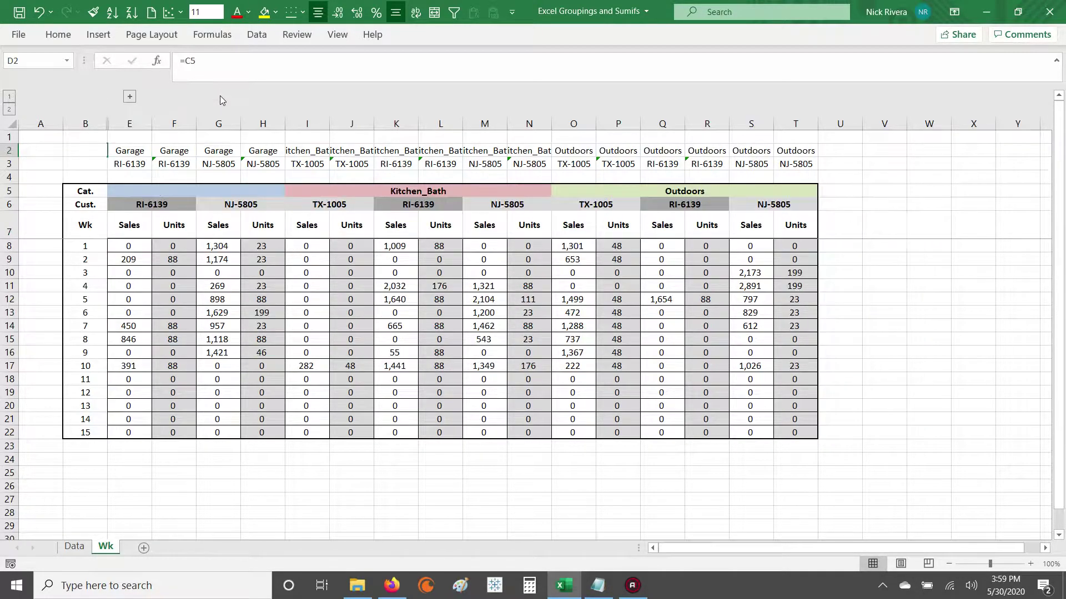
pyautogui.click(131, 98)
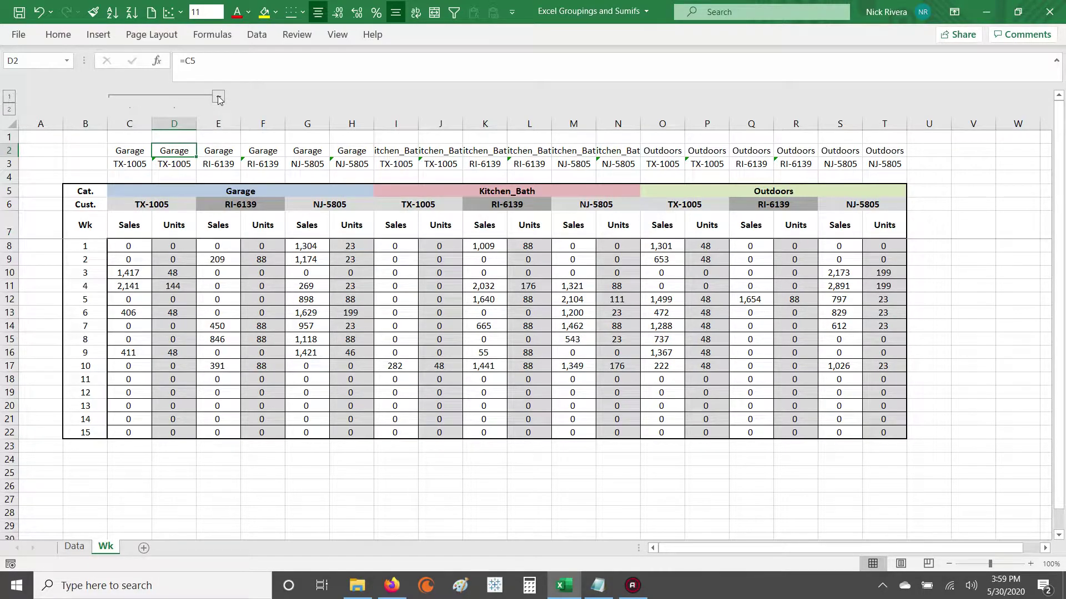
pyautogui.click(218, 96)
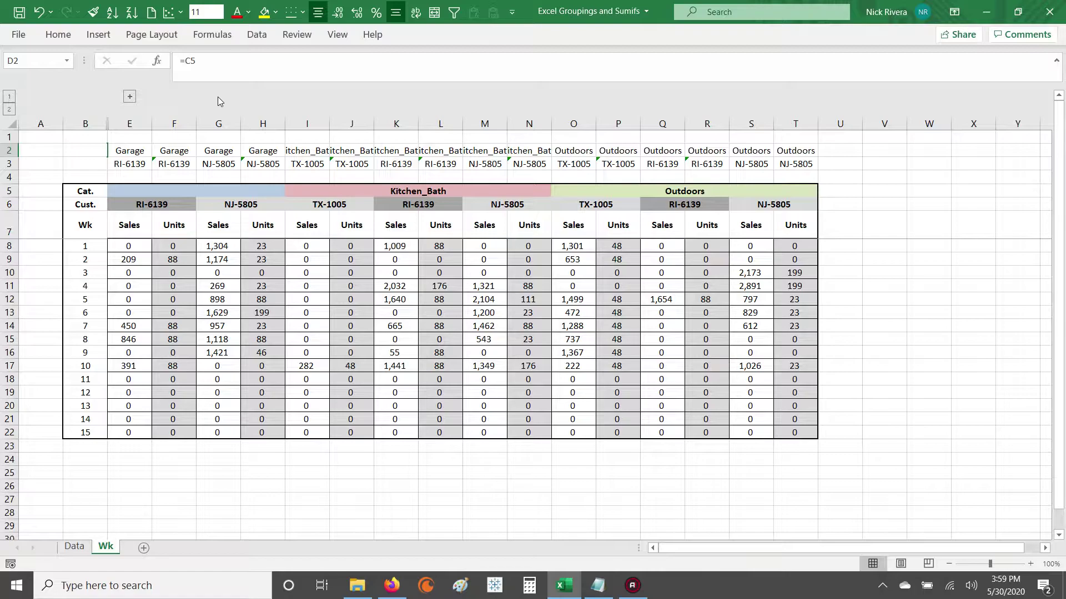
pyautogui.click(131, 98)
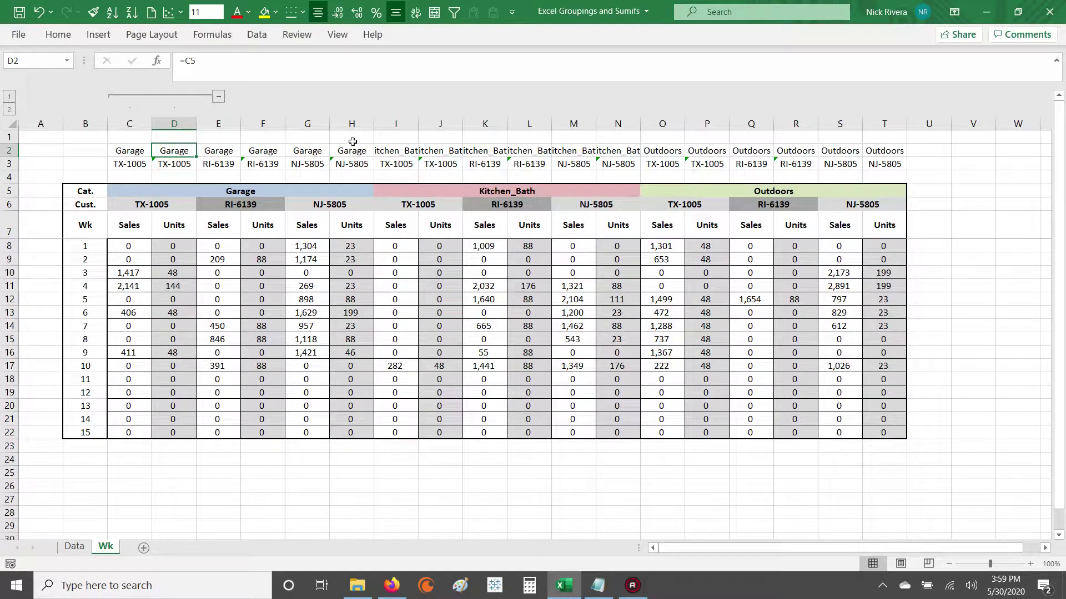
pyautogui.click(356, 123)
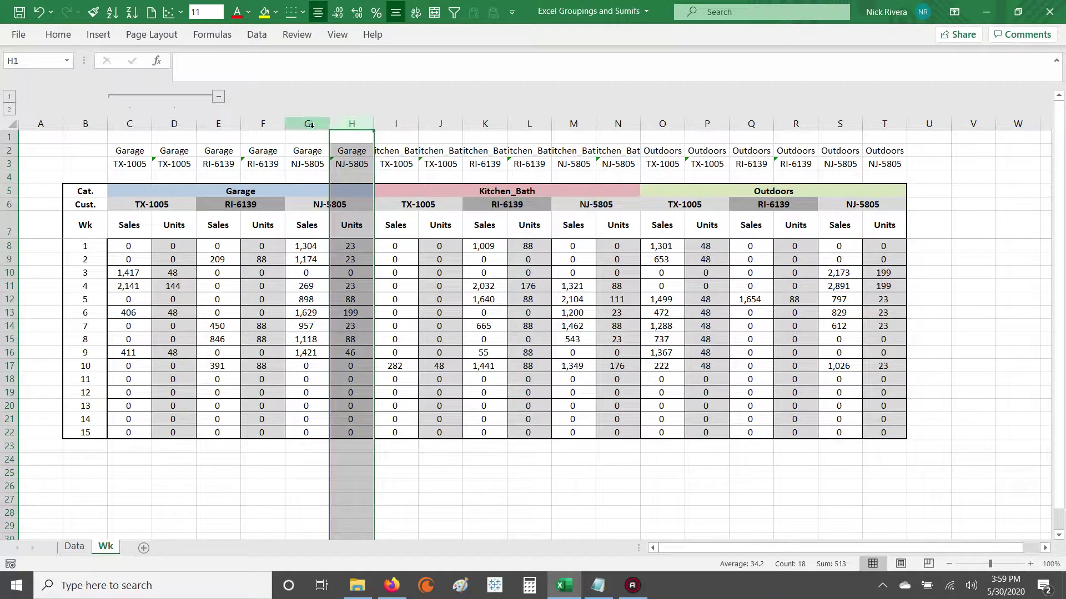
pyautogui.moveTo(390, 123); pyautogui.dragTo(444, 124)
pyautogui.rightClick(391, 122)
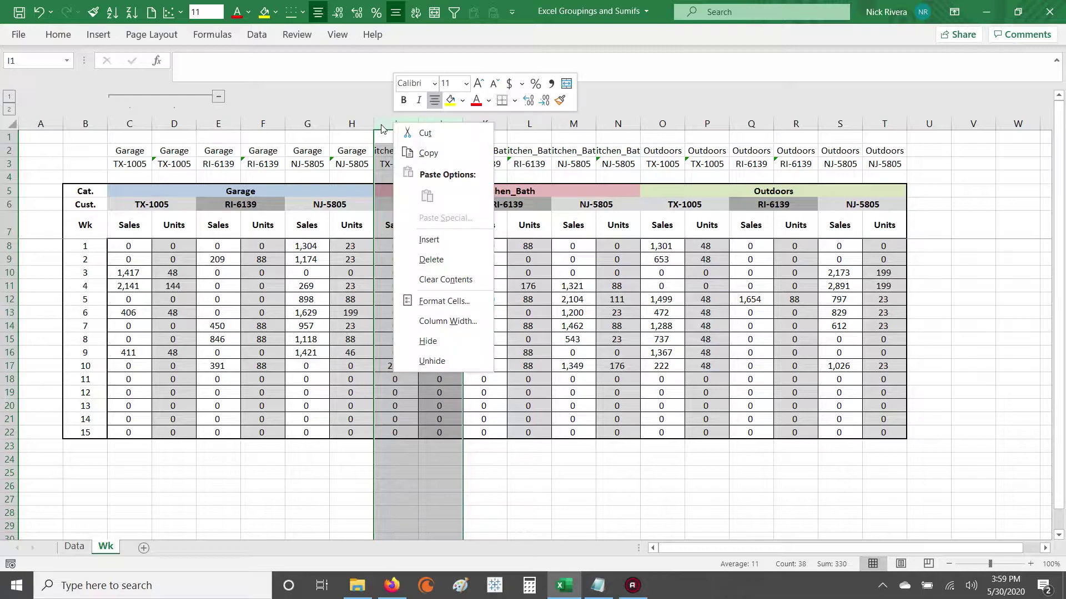
pyautogui.click(448, 341)
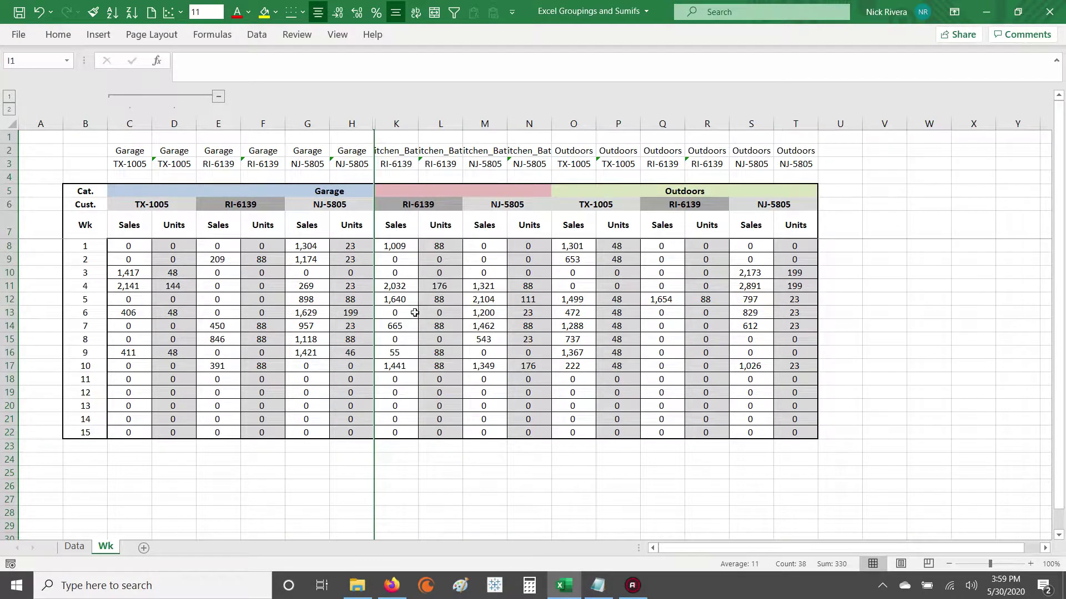
pyautogui.click(367, 202)
pyautogui.hotkey('ctrl', 'z')
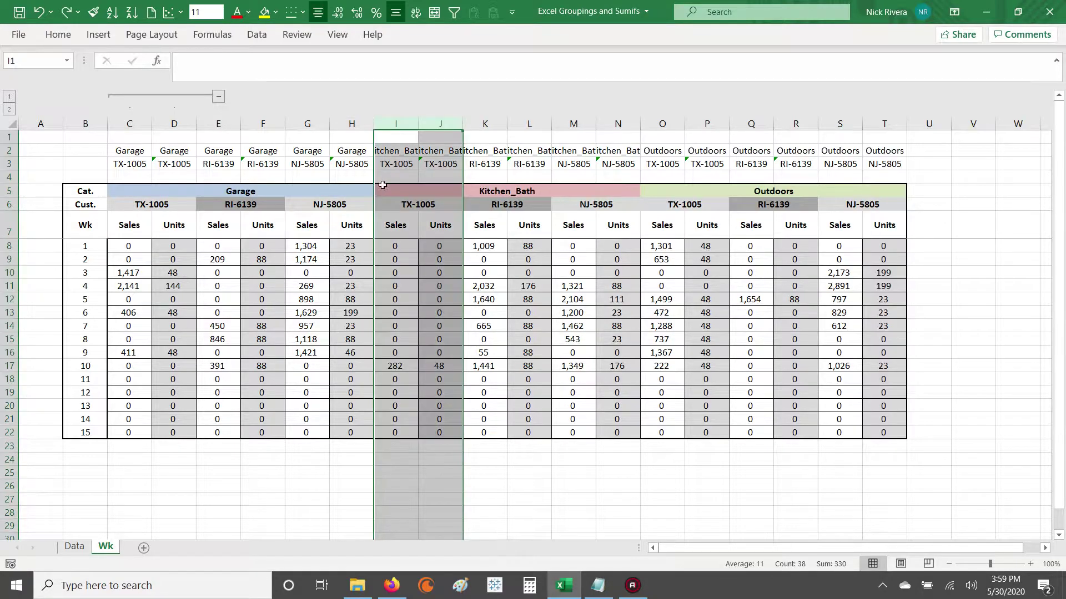
pyautogui.rightClick(440, 123)
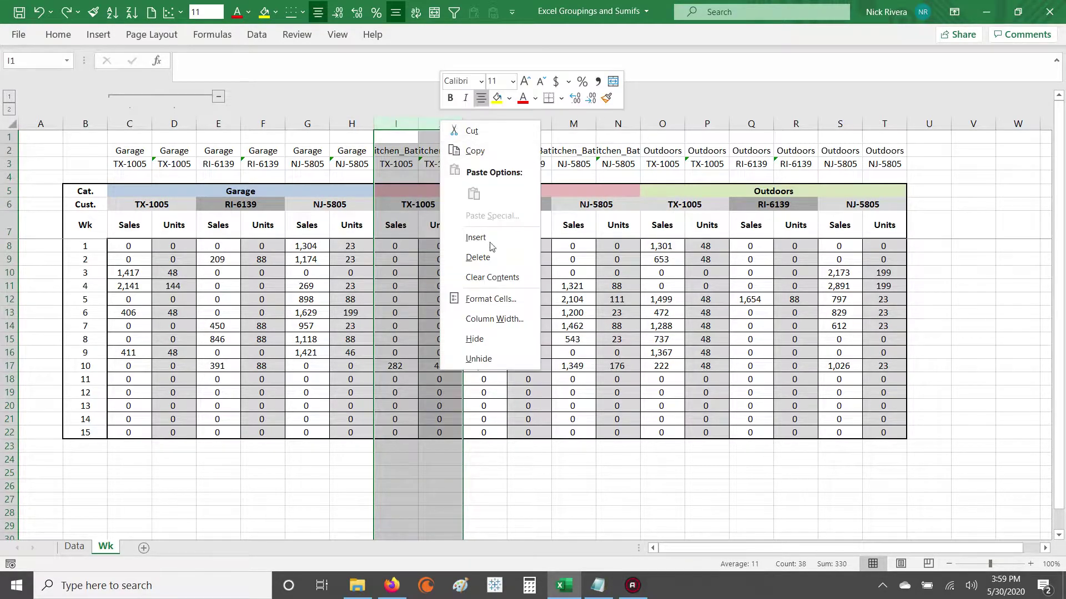
pyautogui.click(475, 340)
pyautogui.hotkey('ctrl', 'z')
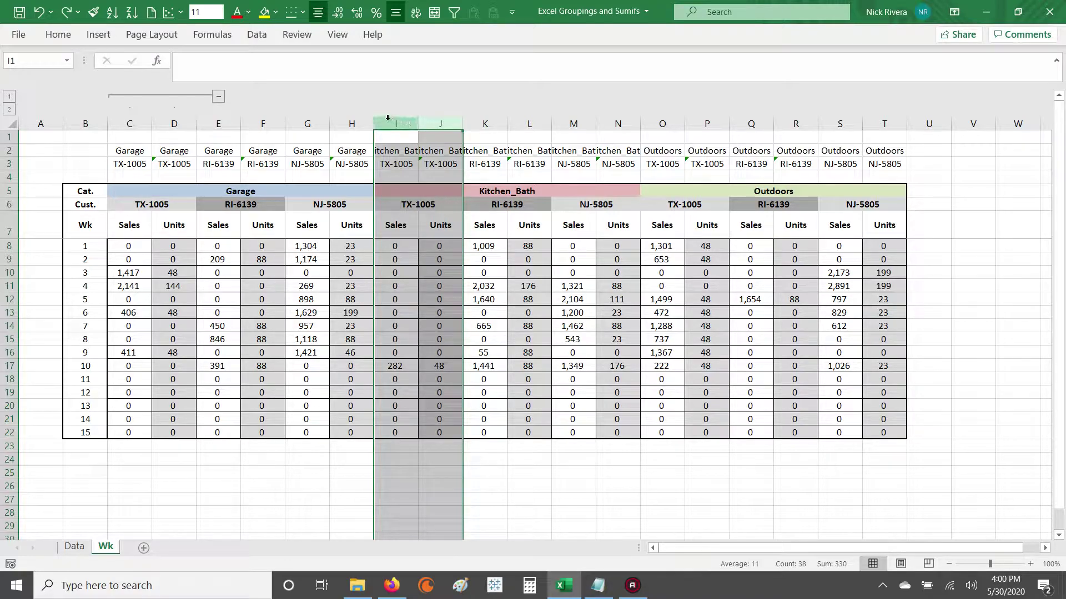
pyautogui.moveTo(387, 117); pyautogui.dragTo(438, 123)
pyautogui.click(364, 173)
pyautogui.rightClick(398, 127)
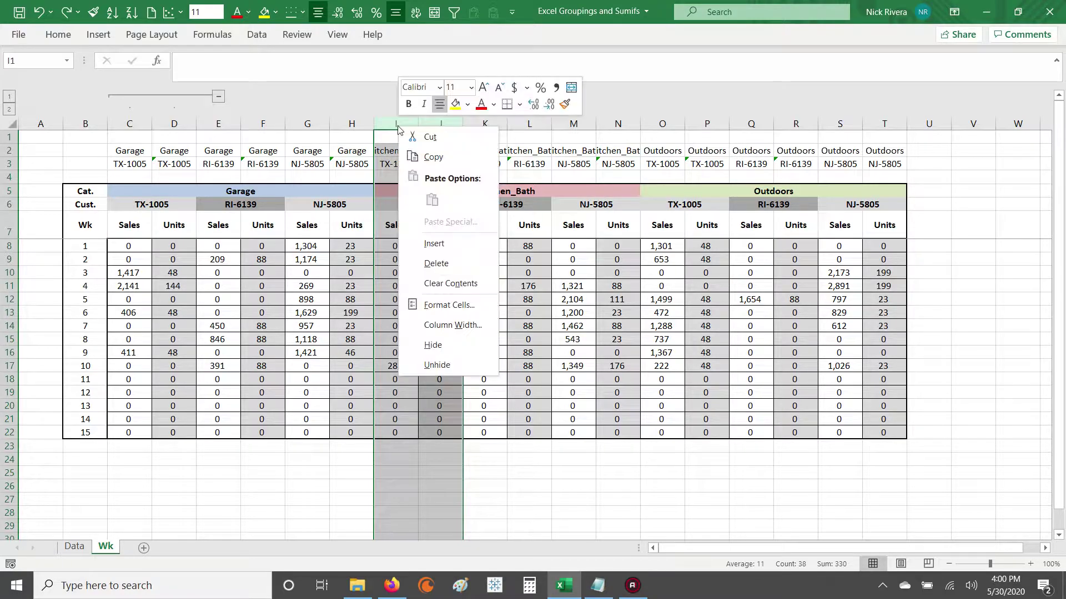
pyautogui.click(441, 366)
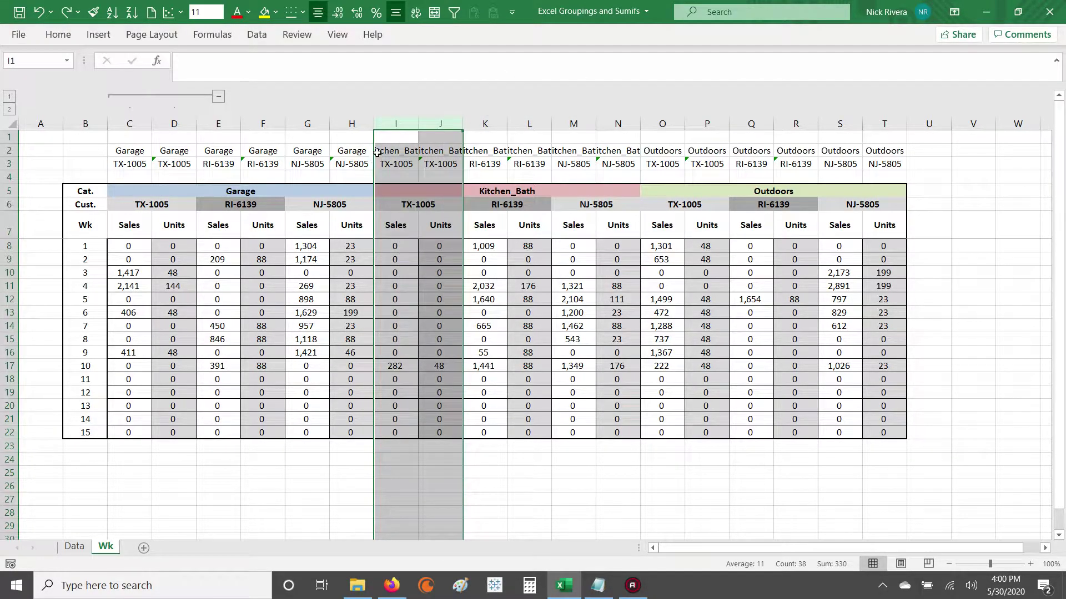
pyautogui.rightClick(398, 119)
pyautogui.click(442, 341)
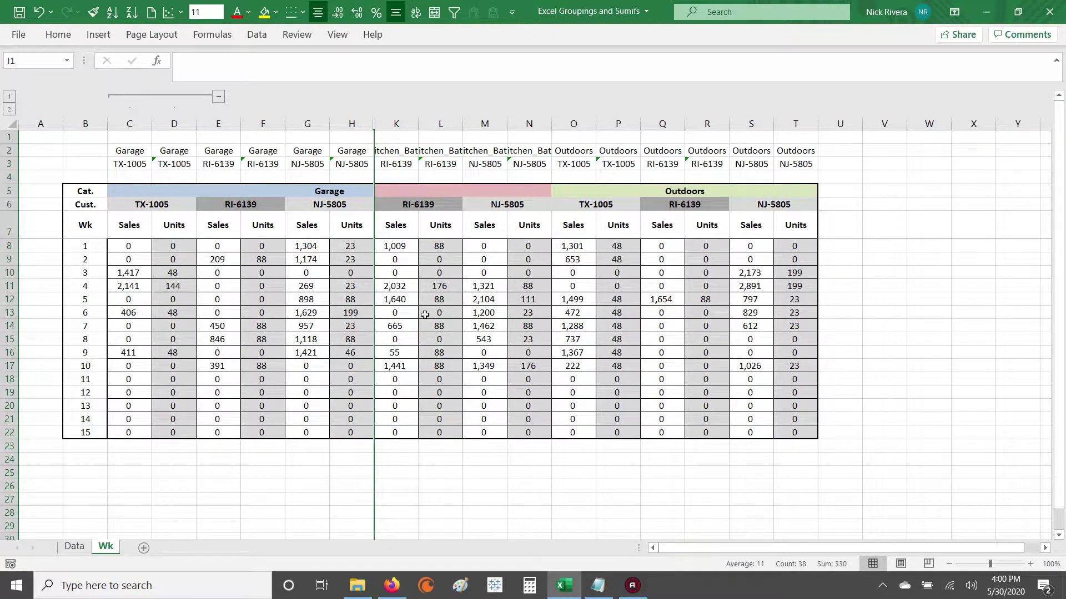
pyautogui.moveTo(365, 123); pyautogui.dragTo(391, 123)
pyautogui.rightClick(392, 124)
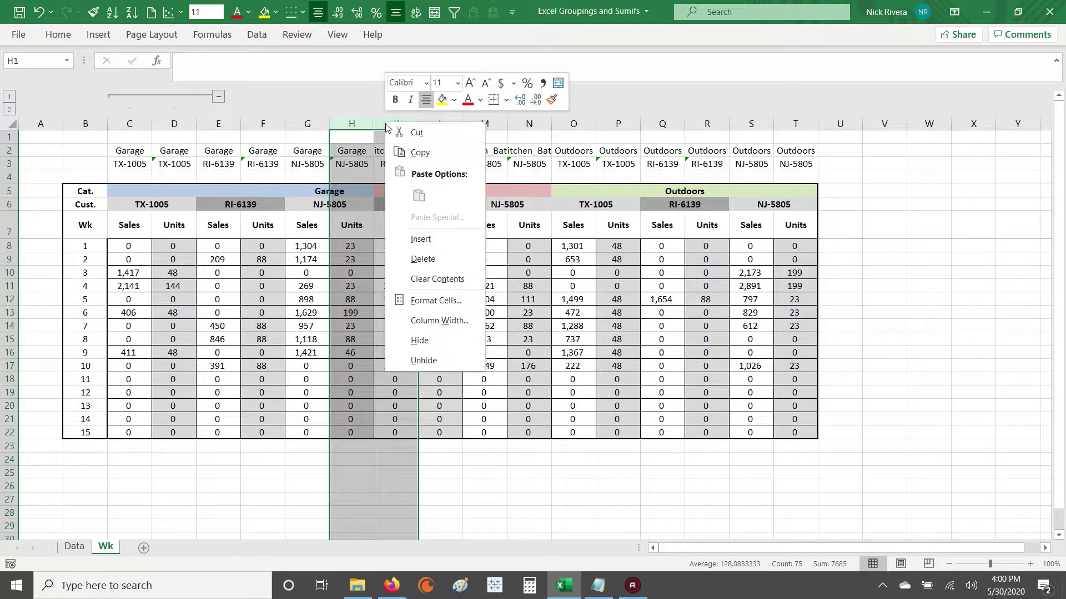
pyautogui.click(441, 362)
pyautogui.click(403, 288)
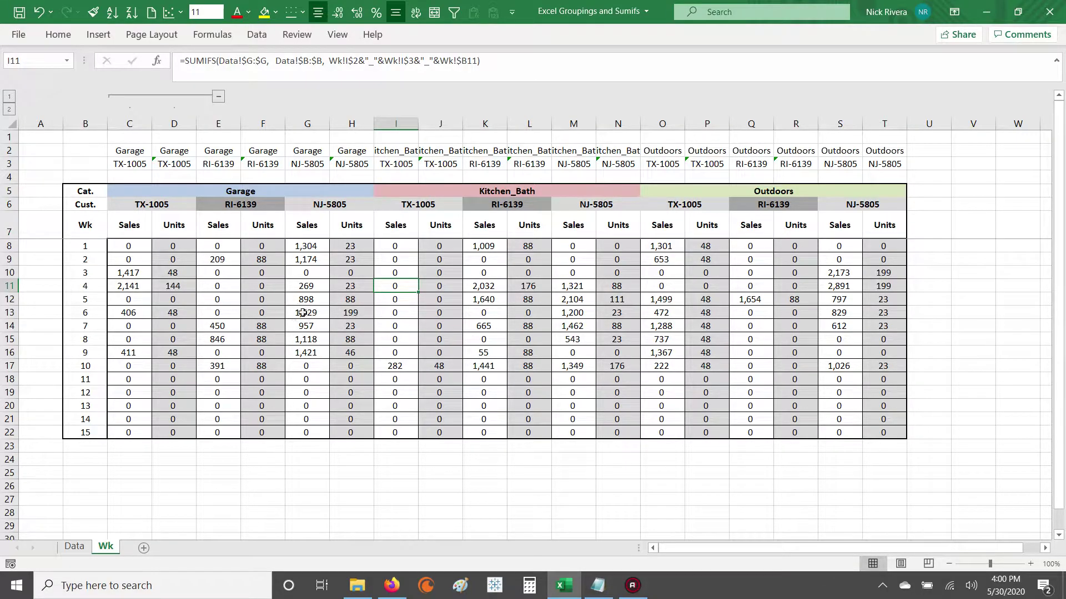
# Review the Garage block's headings, week numbers and formulas in columns C and D
pyautogui.click(142, 287)
pyautogui.moveTo(116, 244); pyautogui.dragTo(885, 430)
pyautogui.click(396, 326)
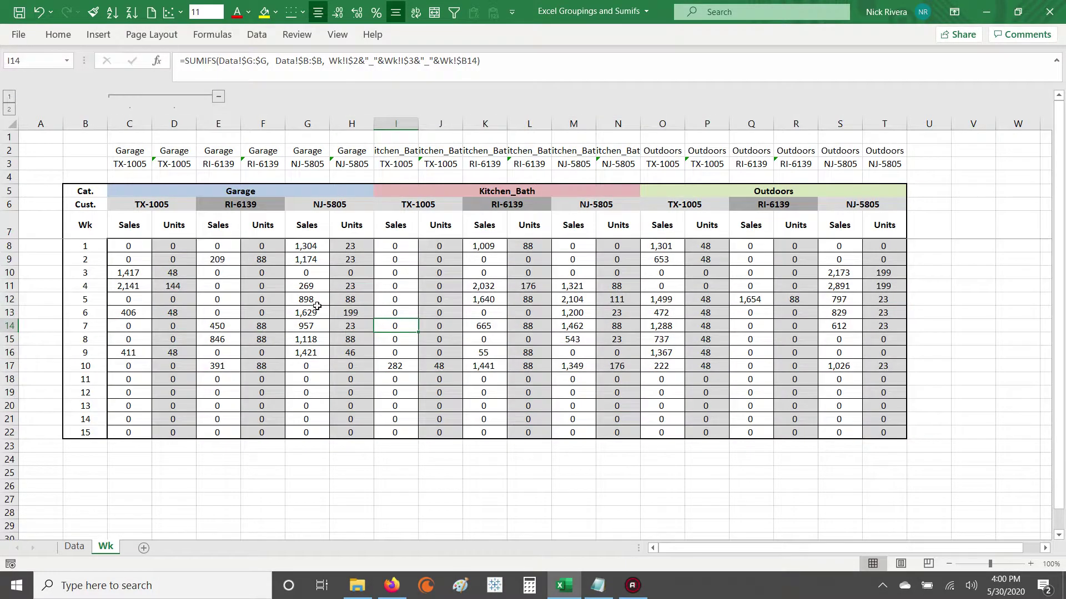
pyautogui.click(131, 226)
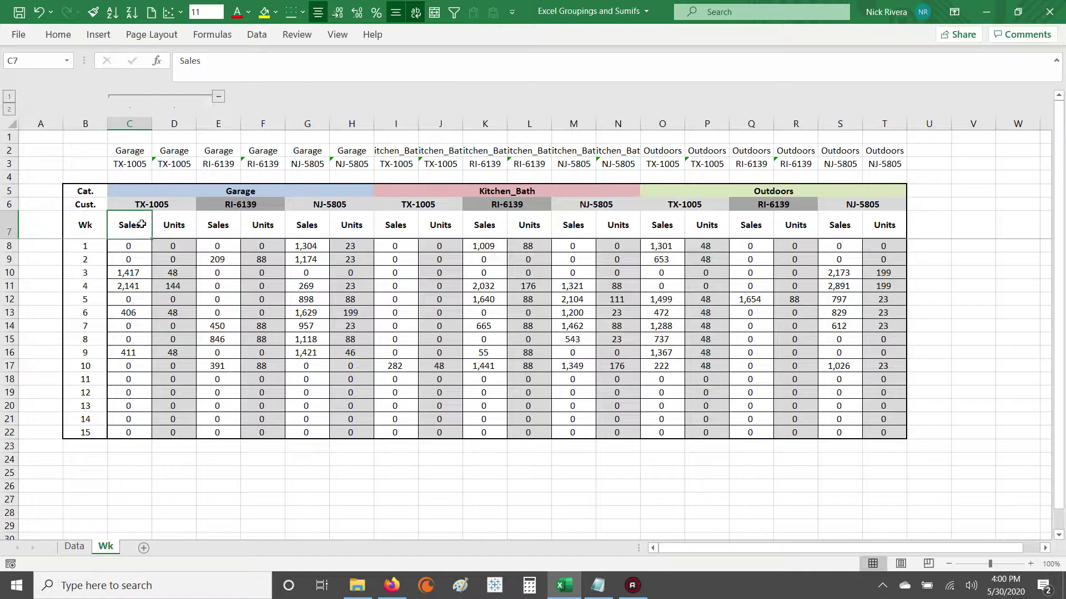
pyautogui.moveTo(188, 225); pyautogui.dragTo(183, 344)
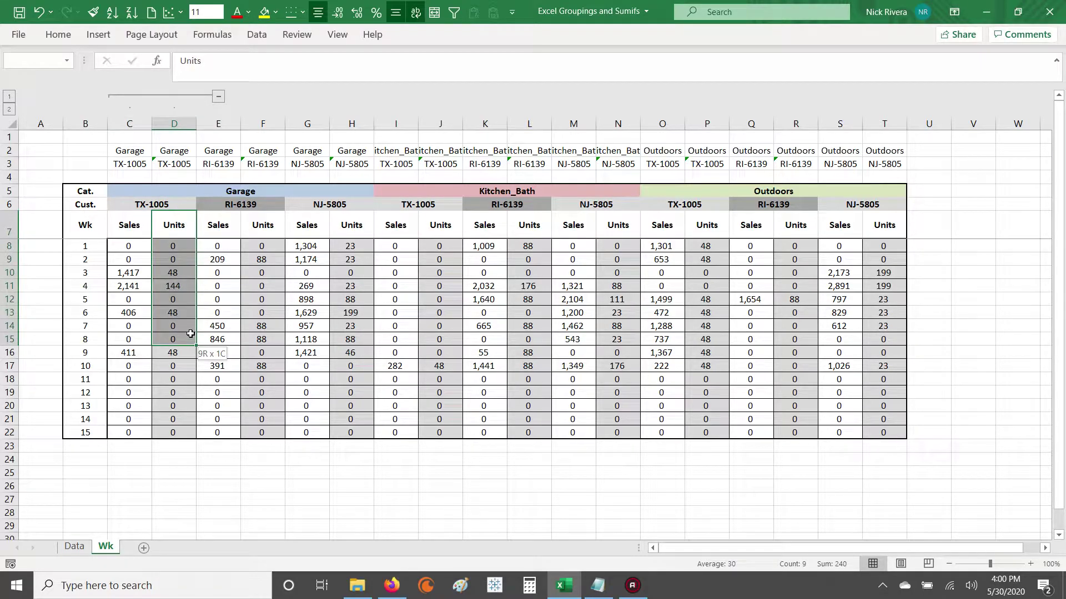
pyautogui.click(177, 298)
pyautogui.click(114, 203)
pyautogui.moveTo(124, 190); pyautogui.dragTo(637, 194)
pyautogui.moveTo(86, 246); pyautogui.dragTo(86, 432)
pyautogui.moveTo(83, 246); pyautogui.dragTo(86, 433)
pyautogui.click(163, 341)
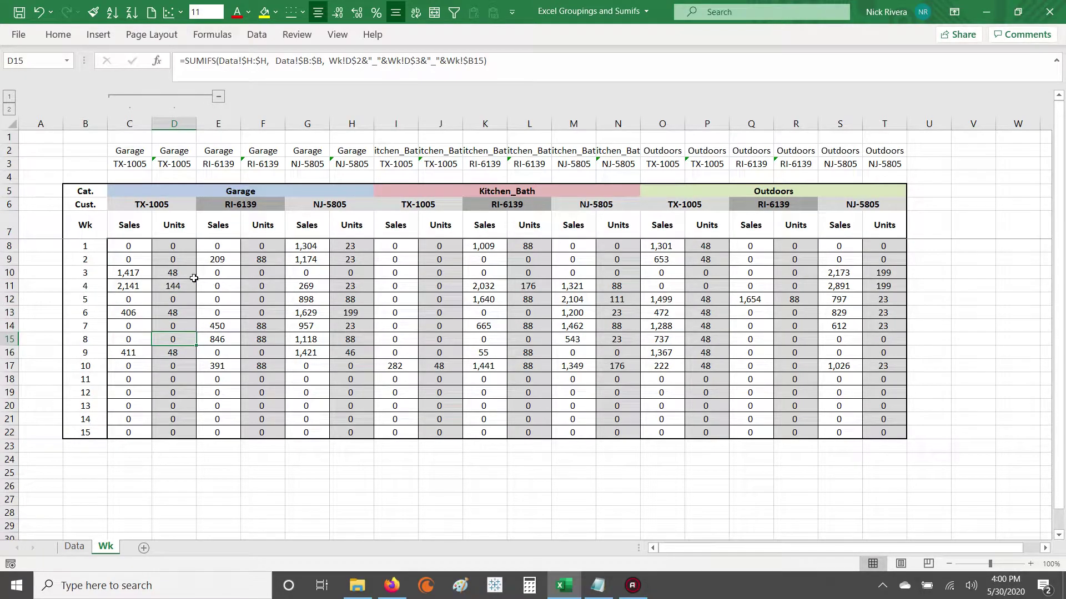
# Ungroup columns C and D, then select the Garage columns C through H
pyautogui.moveTo(144, 121); pyautogui.dragTo(174, 126)
pyautogui.press('alt')
pyautogui.press('a')
pyautogui.press('u')
pyautogui.click(172, 283)
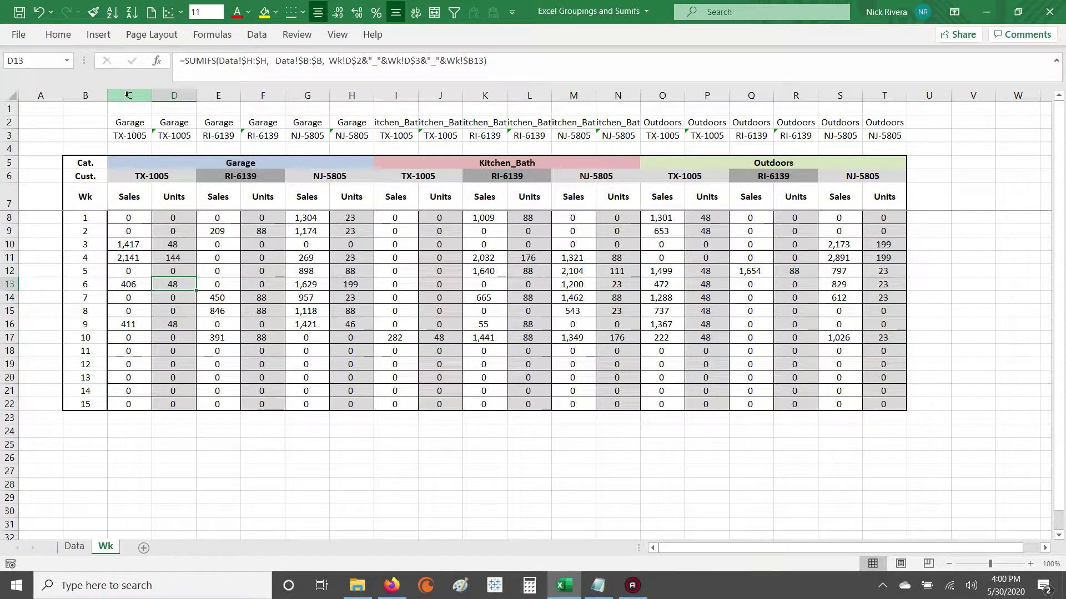
pyautogui.moveTo(127, 95); pyautogui.dragTo(356, 109)
# Review the Garage columns C:H, its C5:H5 heading and the formula in H9
pyautogui.click(324, 283)
pyautogui.moveTo(129, 97); pyautogui.dragTo(361, 118)
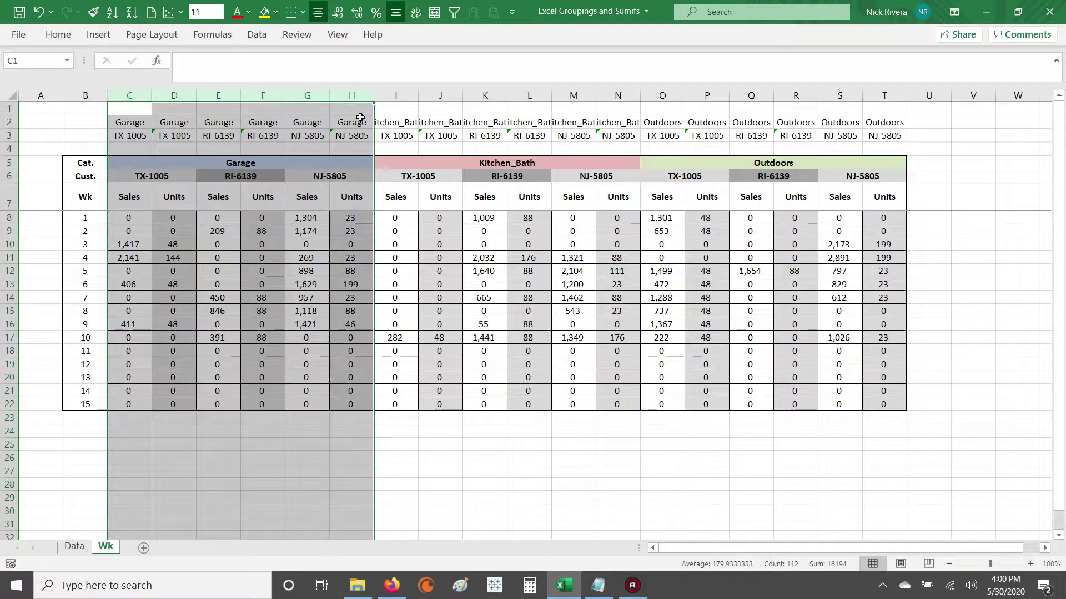
pyautogui.moveTo(135, 162); pyautogui.dragTo(358, 162)
pyautogui.click(360, 232)
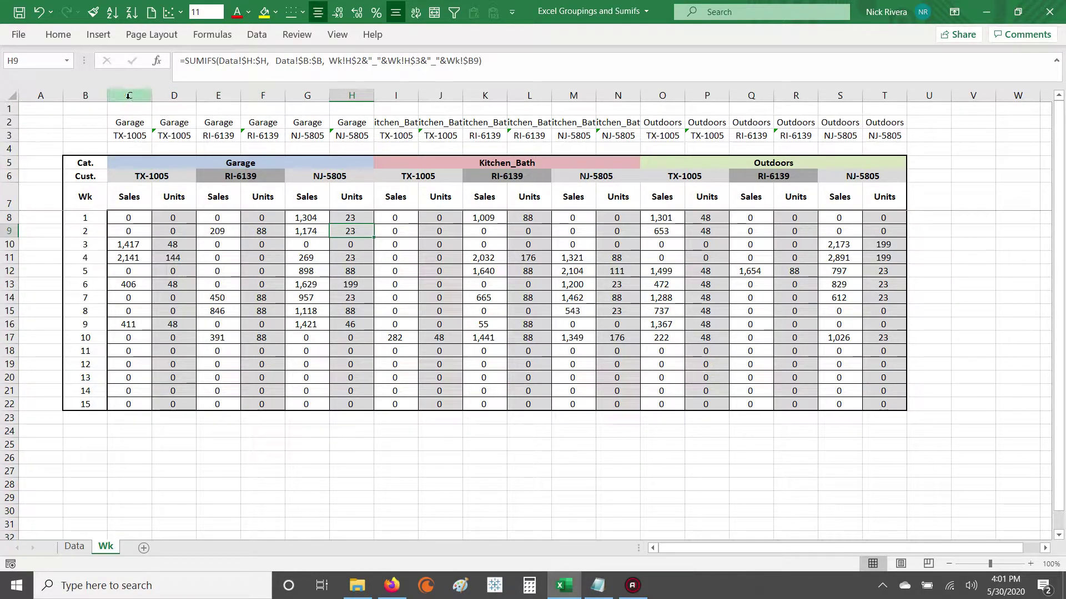
# Group the Kitchen_Bath and Outdoors columns I through T into a single outline group
pyautogui.moveTo(393, 96); pyautogui.dragTo(875, 105)
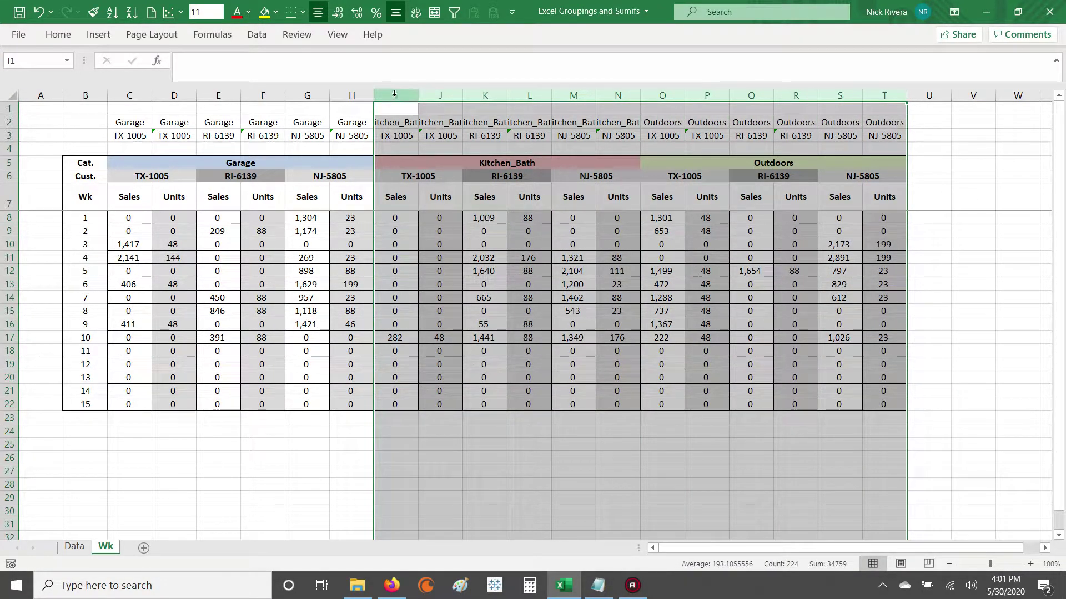
pyautogui.moveTo(411, 97); pyautogui.dragTo(887, 113)
pyautogui.press('alt')
pyautogui.press('a')
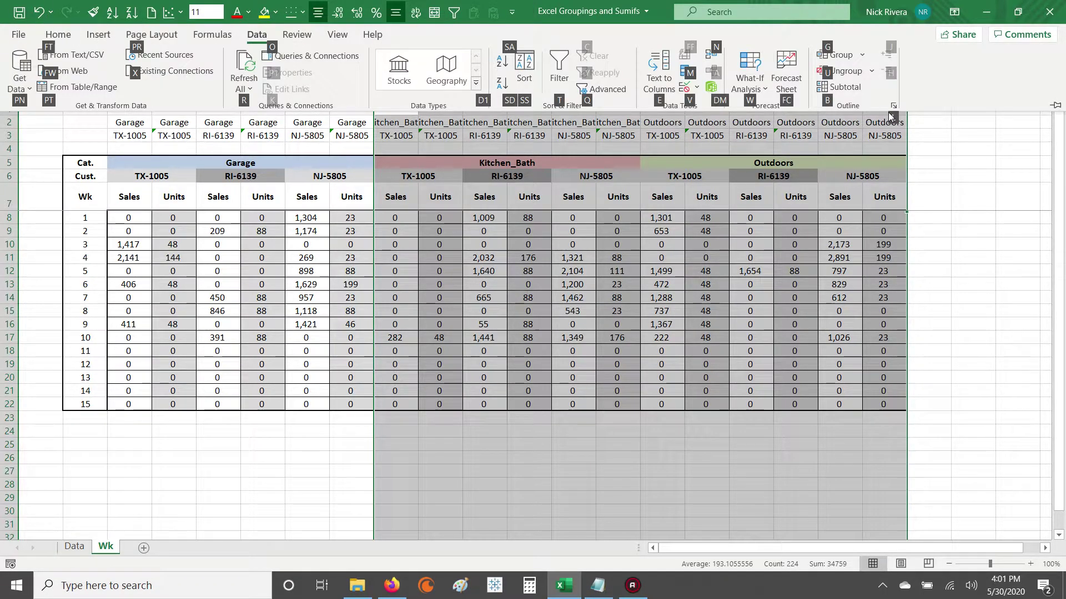
pyautogui.press('g')
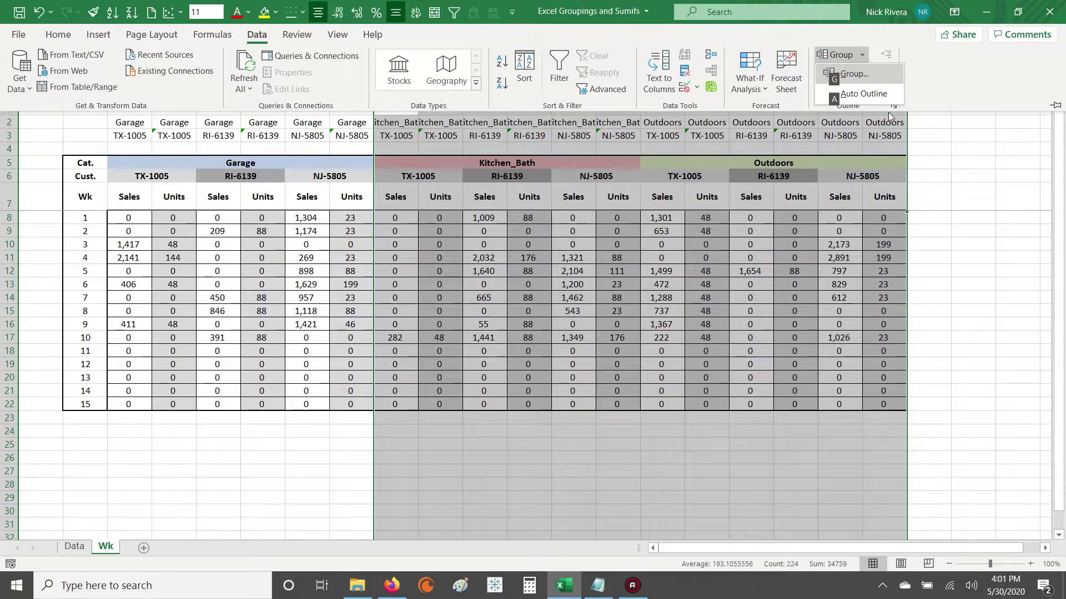
pyautogui.press('g')
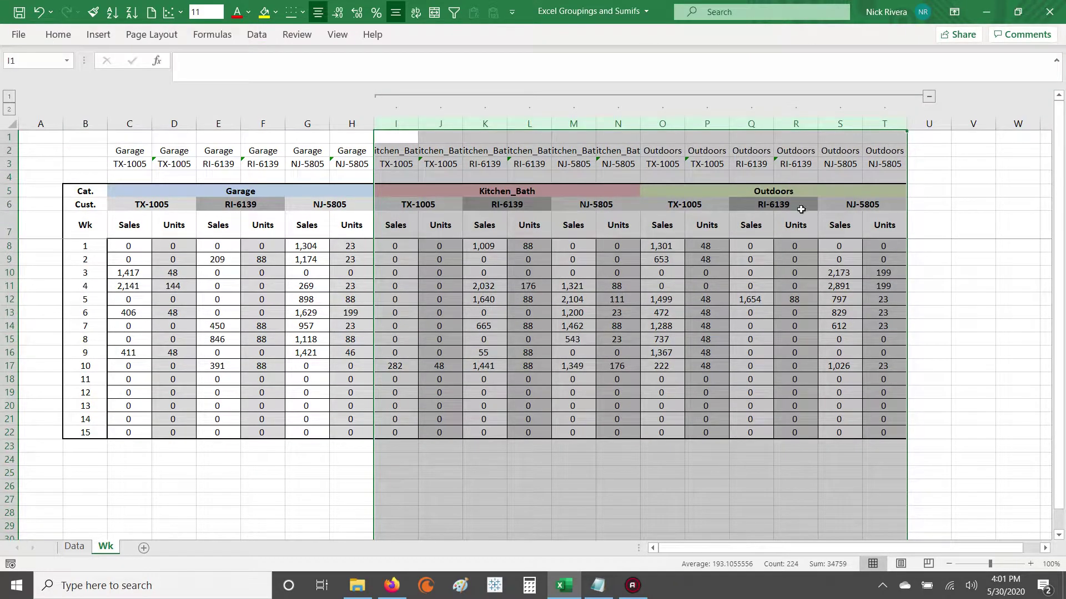
pyautogui.click(802, 209)
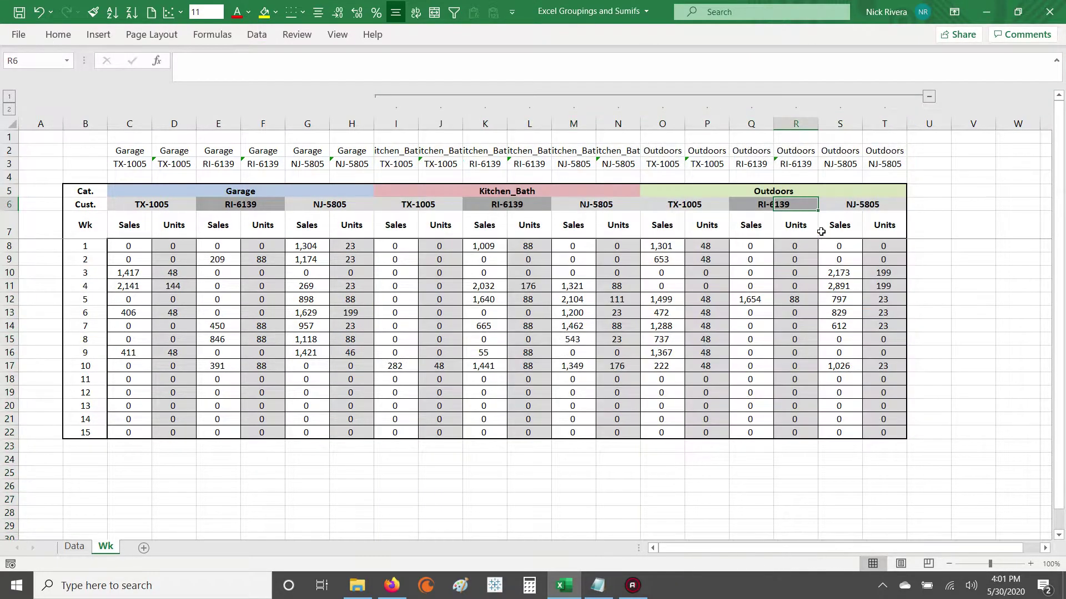
pyautogui.click(930, 98)
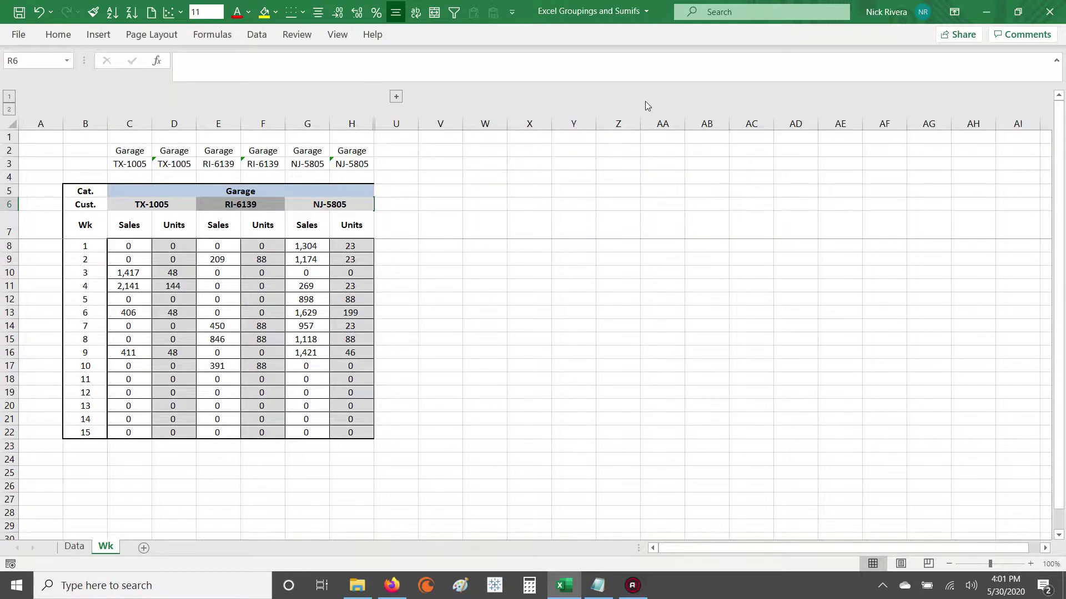
pyautogui.click(397, 98)
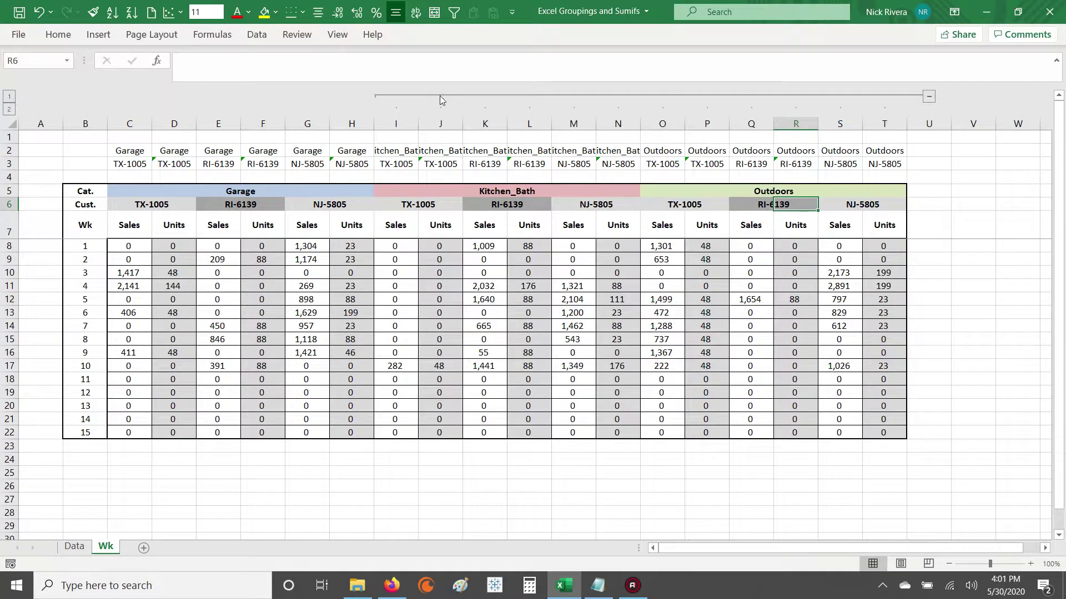
pyautogui.click(439, 95)
pyautogui.click(396, 98)
pyautogui.click(928, 101)
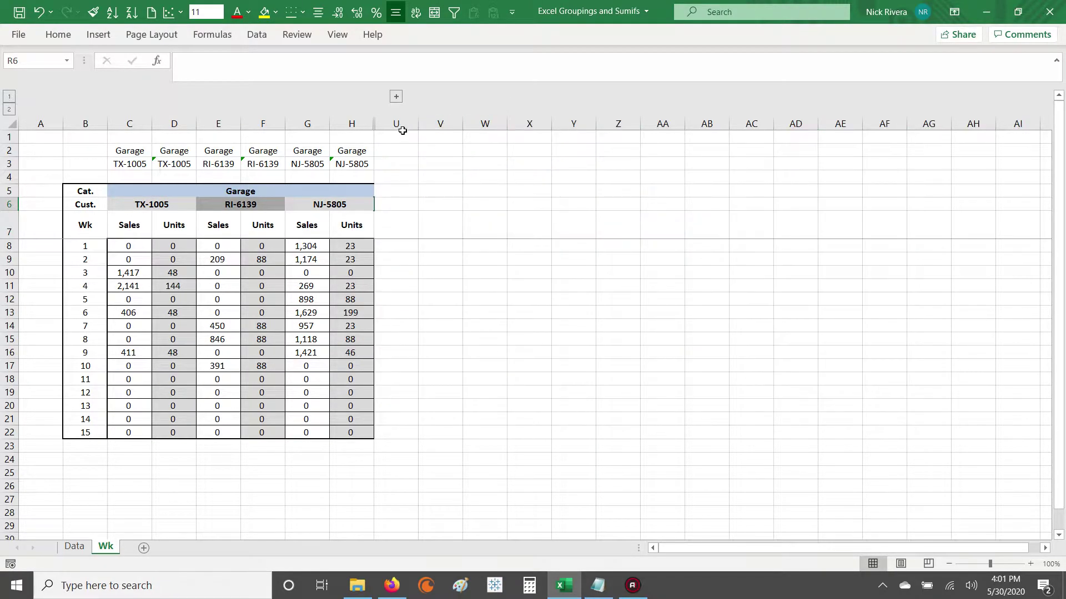
pyautogui.moveTo(396, 123); pyautogui.dragTo(758, 126)
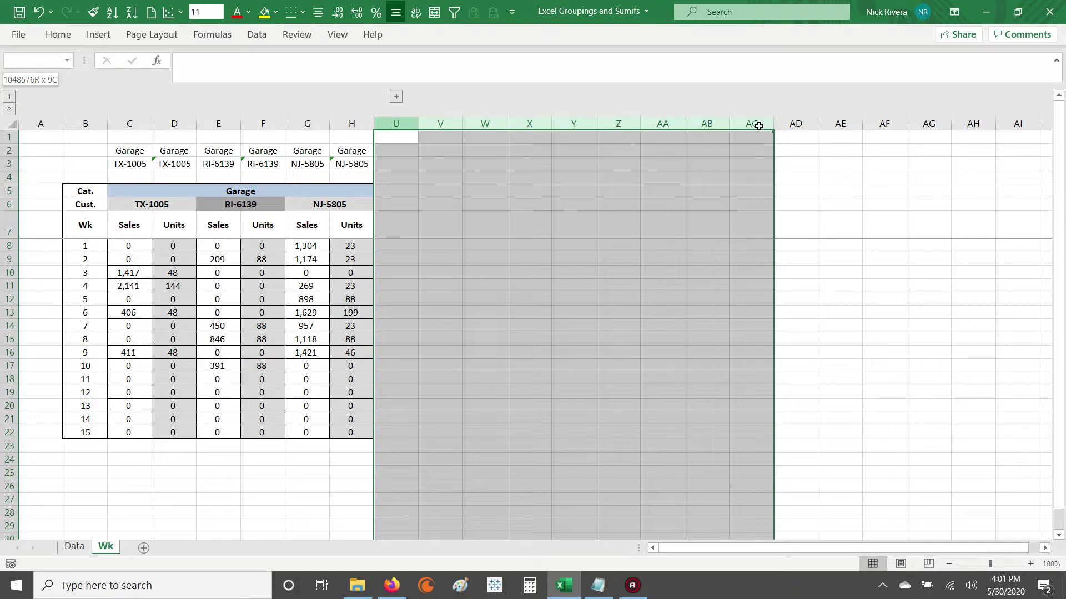
pyautogui.rightClick(578, 125)
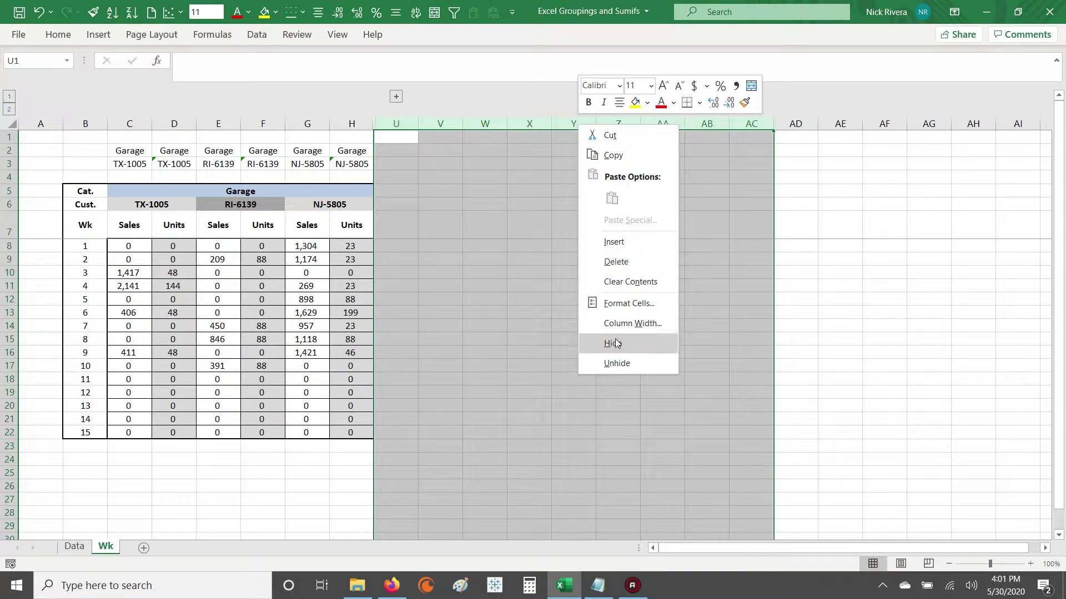
pyautogui.click(440, 177)
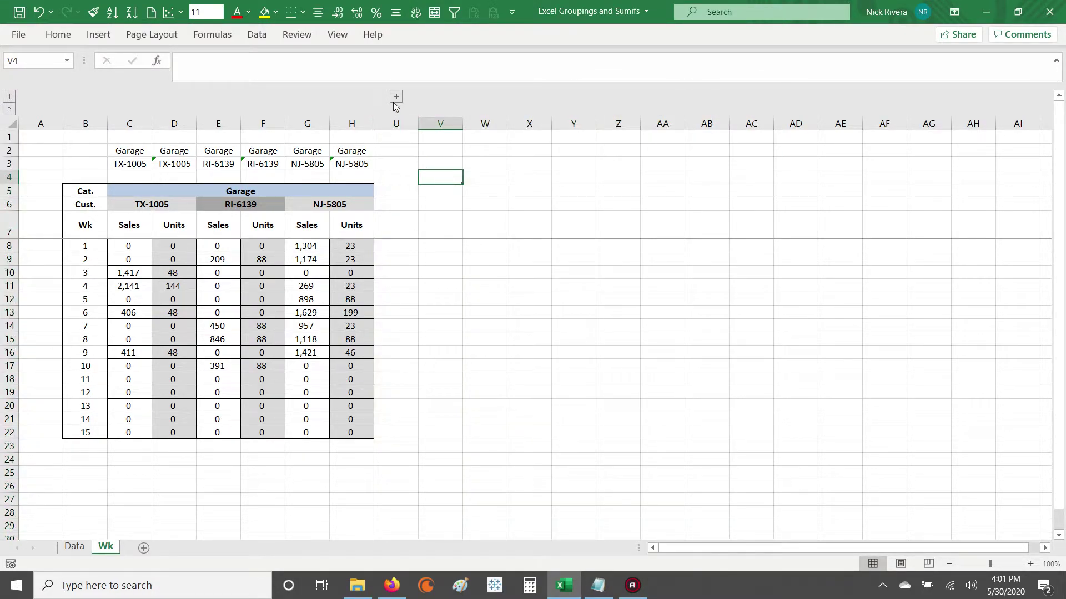
pyautogui.click(395, 97)
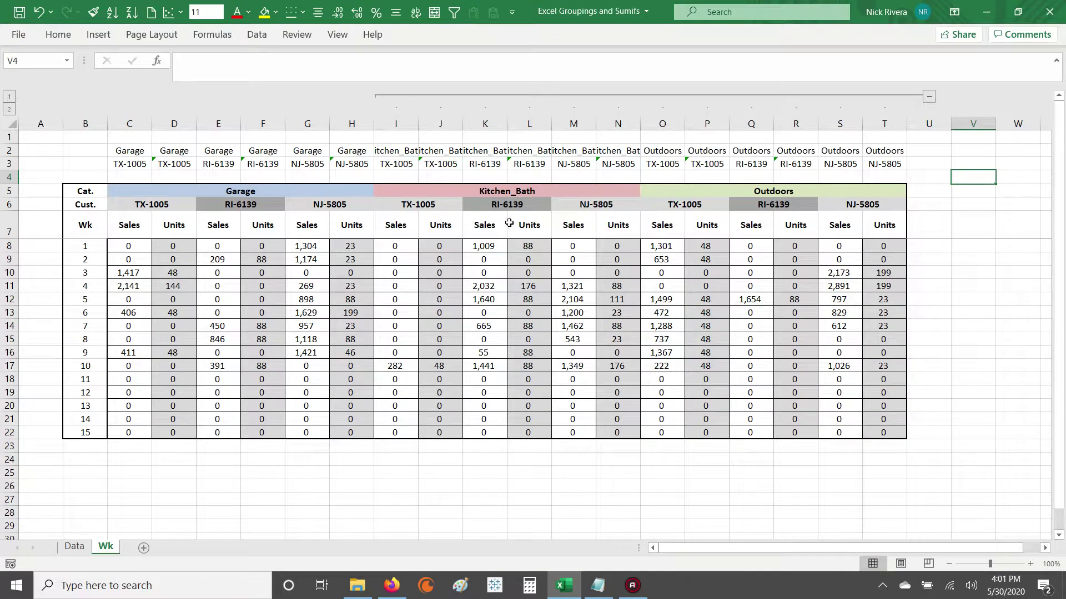
pyautogui.click(419, 95)
# Collapse columns I:T and review the Garage weekly figures in C8:H22
pyautogui.click(398, 95)
pyautogui.click(395, 97)
pyautogui.click(144, 193)
pyautogui.moveTo(143, 193); pyautogui.dragTo(351, 245)
pyautogui.moveTo(133, 246); pyautogui.dragTo(352, 435)
pyautogui.moveTo(131, 245); pyautogui.dragTo(342, 396)
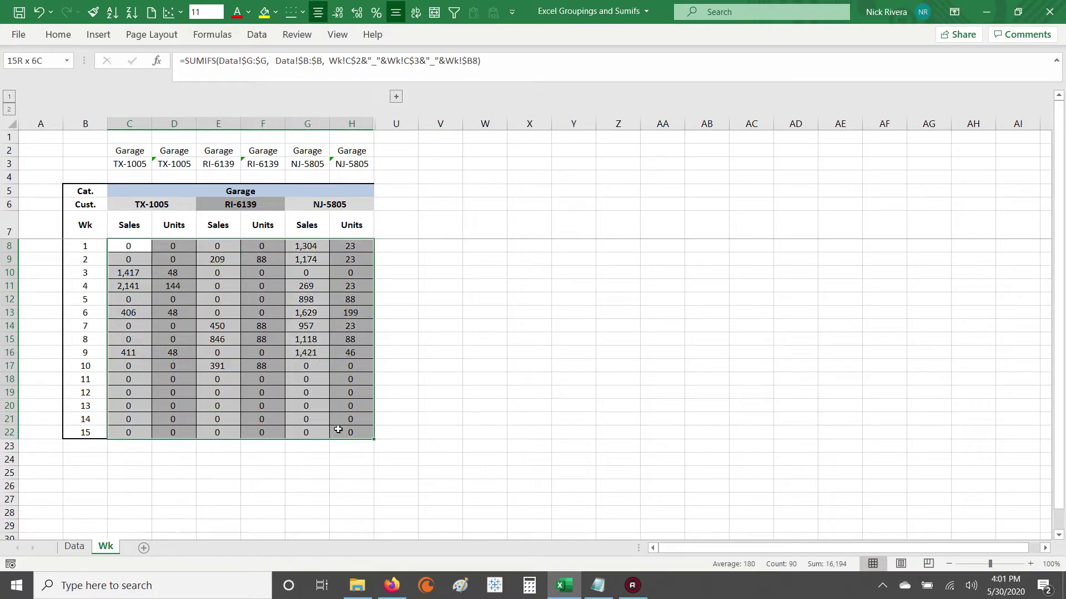
pyautogui.moveTo(338, 429); pyautogui.dragTo(338, 431)
pyautogui.moveTo(131, 247); pyautogui.dragTo(351, 431)
# Check the Kitchen_Bath and Outdoors headings, then collapse I:T again to review Garage weeks 3–4
pyautogui.click(395, 96)
pyautogui.moveTo(400, 189); pyautogui.dragTo(597, 191)
pyautogui.moveTo(663, 191); pyautogui.dragTo(880, 194)
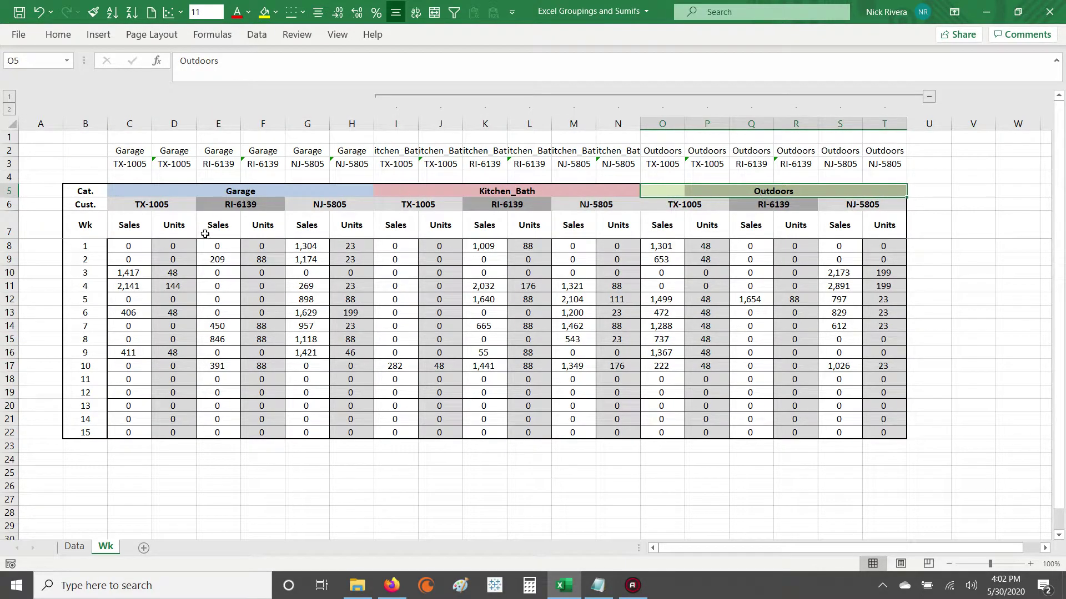
pyautogui.click(396, 95)
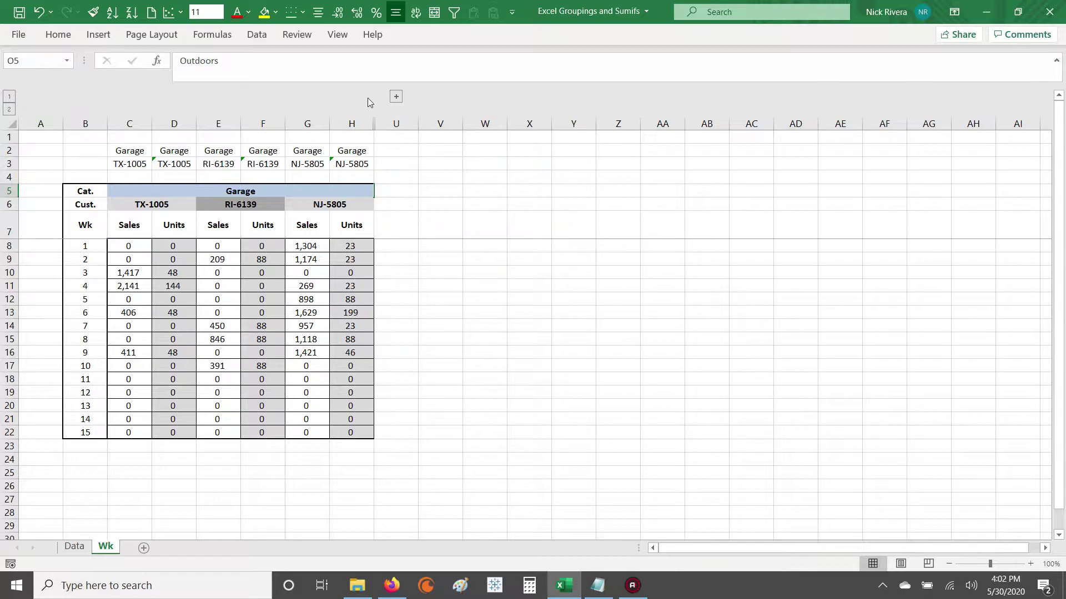
pyautogui.moveTo(127, 267); pyautogui.dragTo(349, 272)
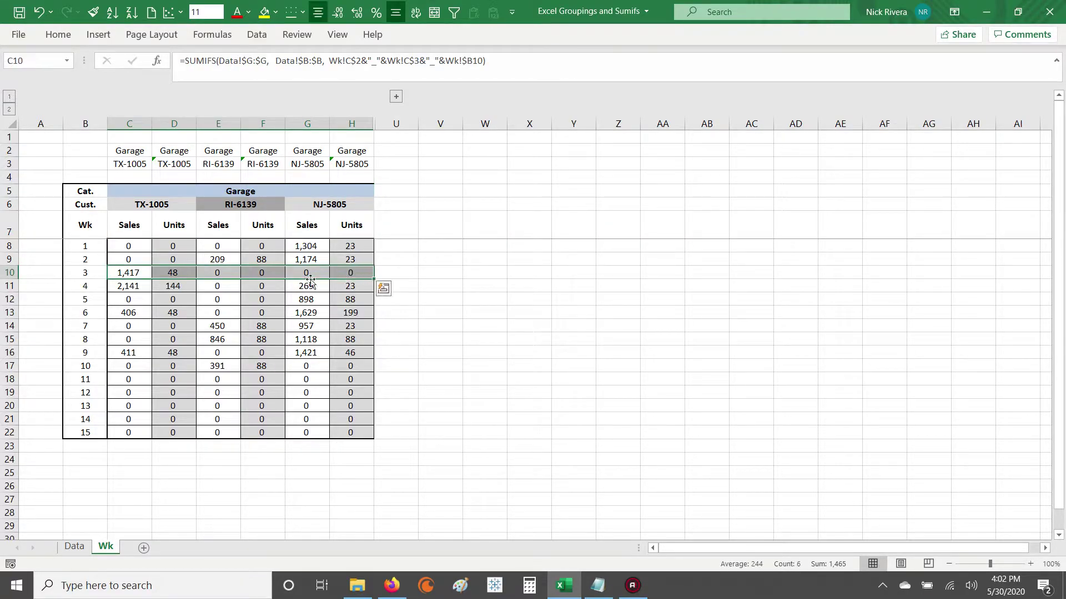
pyautogui.moveTo(130, 285); pyautogui.dragTo(349, 287)
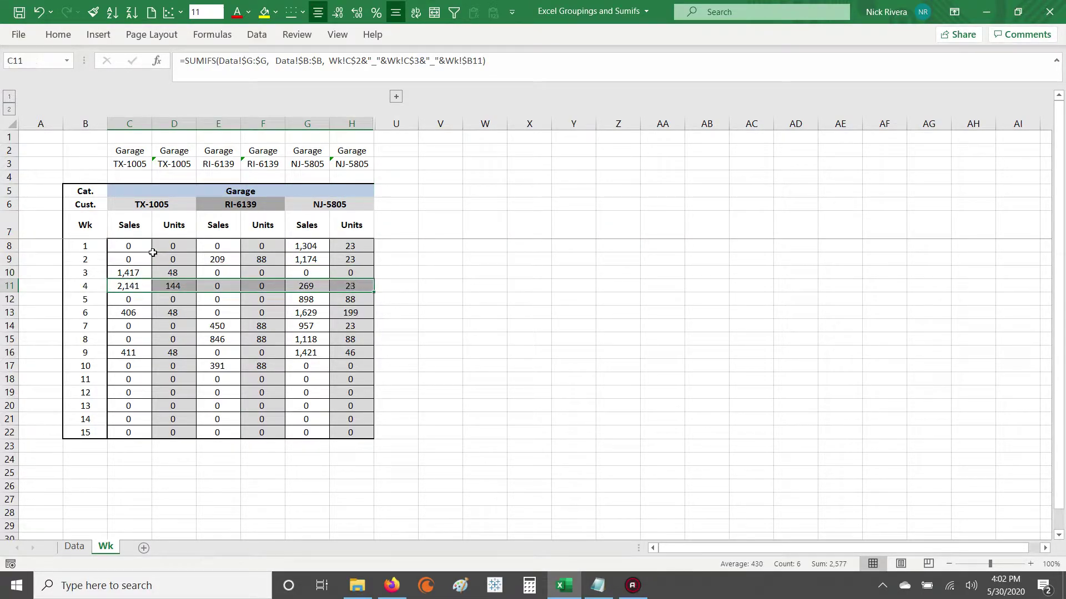
pyautogui.moveTo(84, 164); pyautogui.dragTo(355, 443)
pyautogui.click(262, 325)
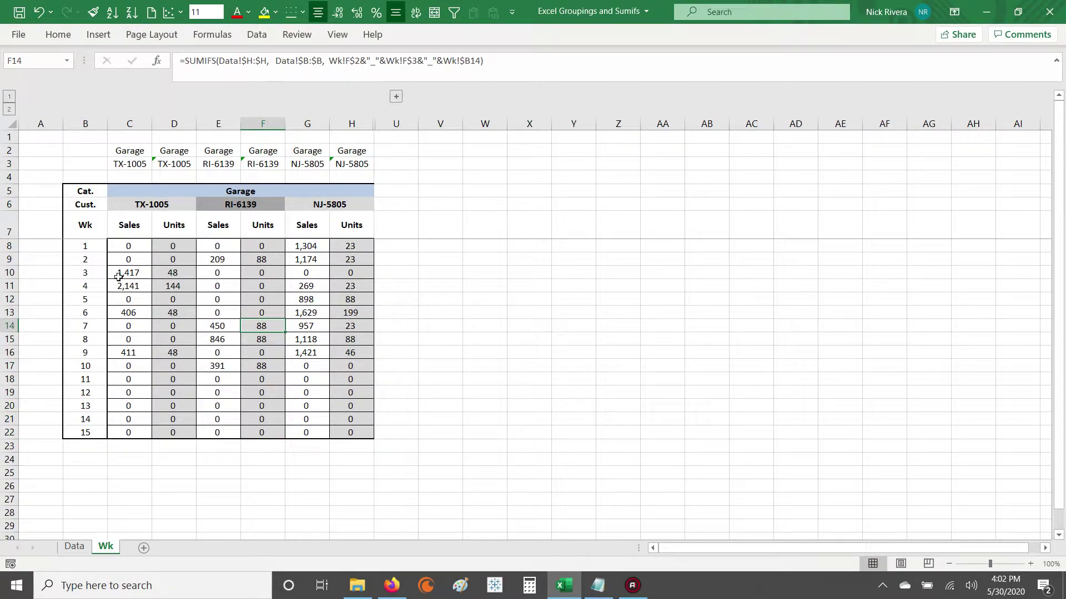
pyautogui.moveTo(119, 285); pyautogui.dragTo(369, 289)
pyautogui.click(349, 286)
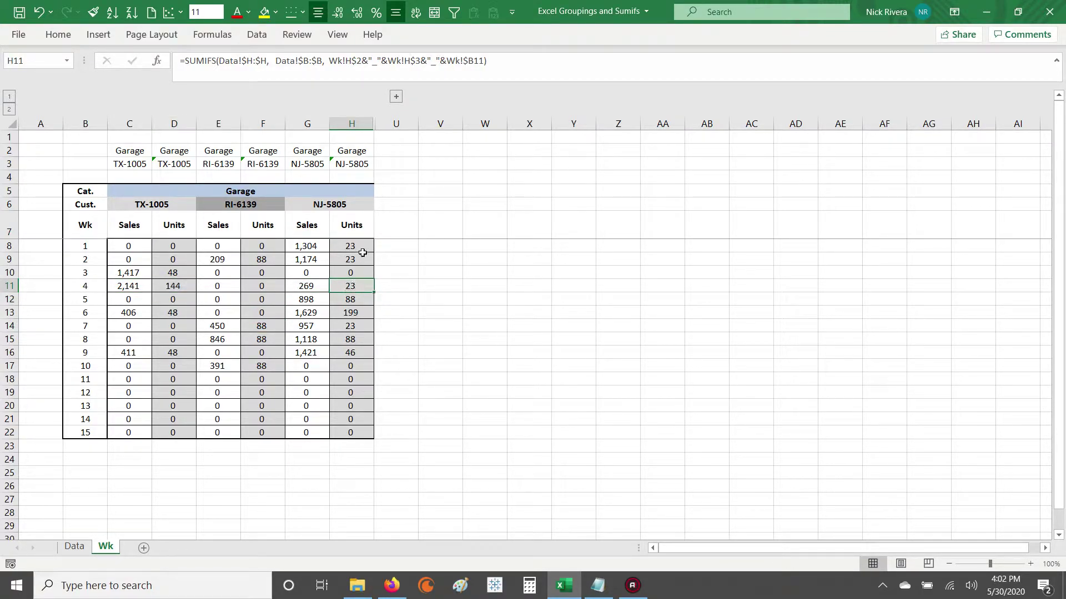
# Expand the I:T group, review the Kitchen_Bath and Outdoors figures, then the Garage block C5:H22
pyautogui.click(397, 99)
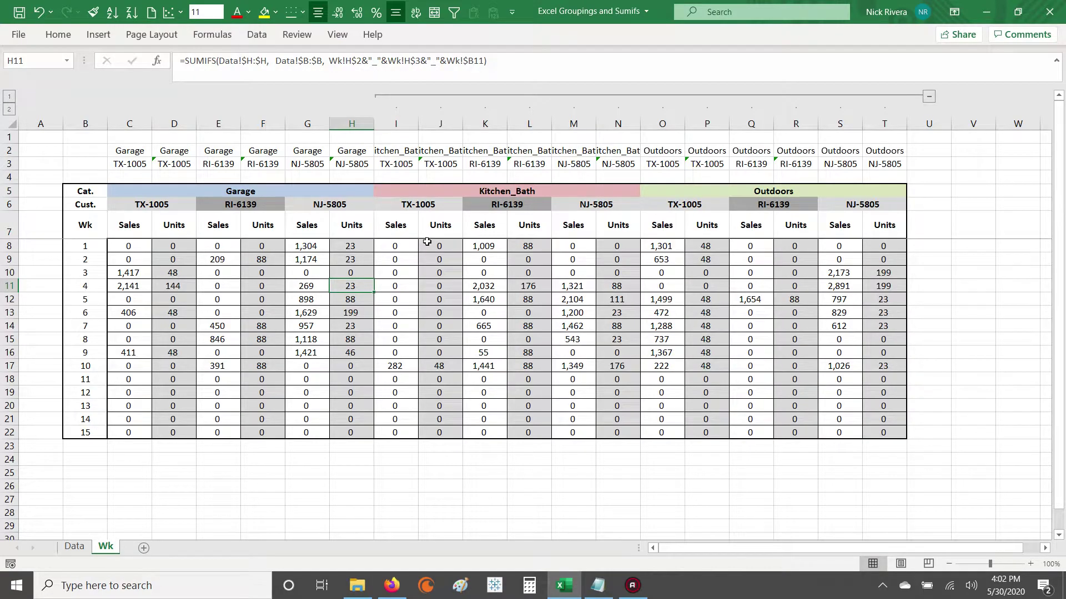
pyautogui.moveTo(393, 252); pyautogui.dragTo(906, 358)
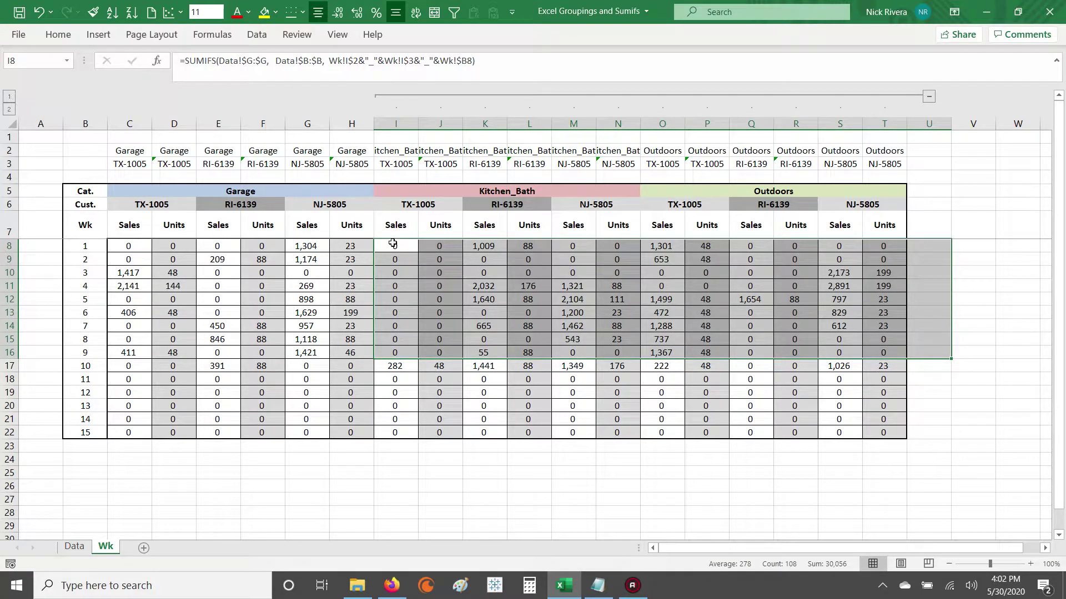
pyautogui.moveTo(392, 245); pyautogui.dragTo(894, 433)
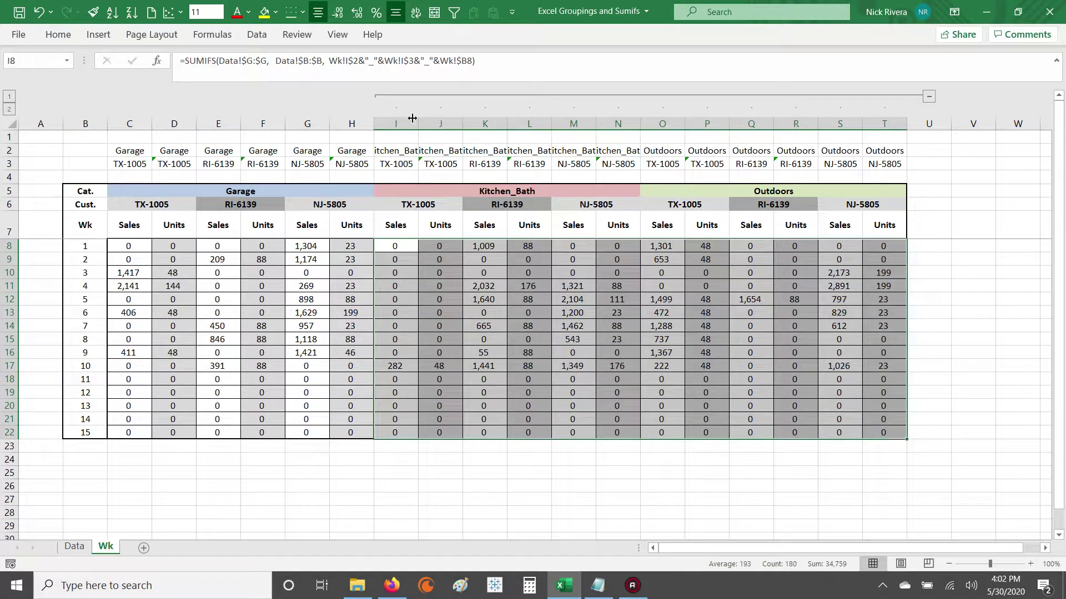
pyautogui.click(394, 97)
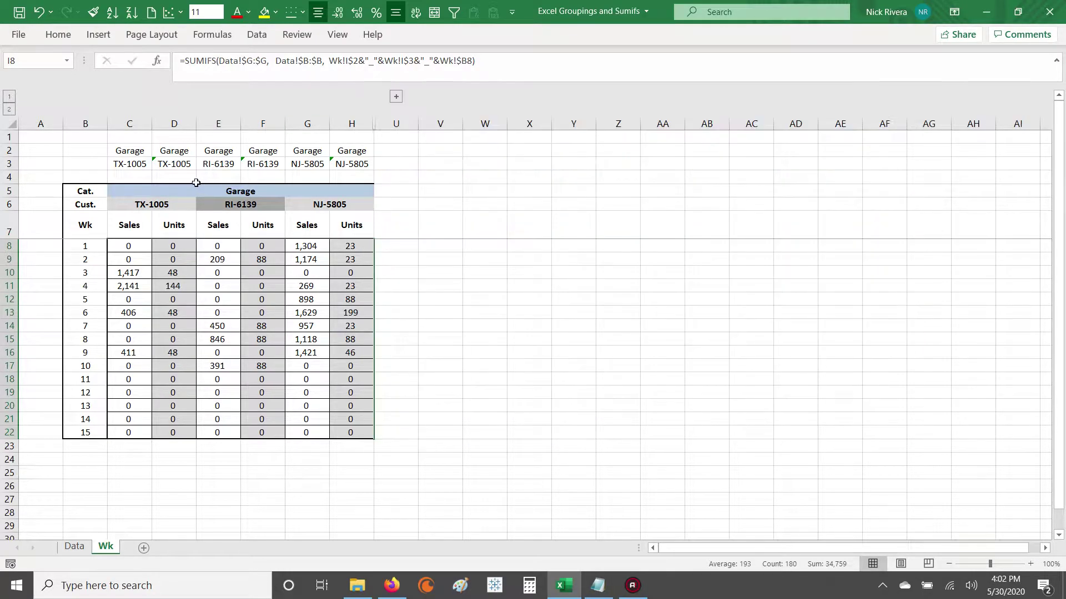
pyautogui.moveTo(130, 191); pyautogui.dragTo(361, 433)
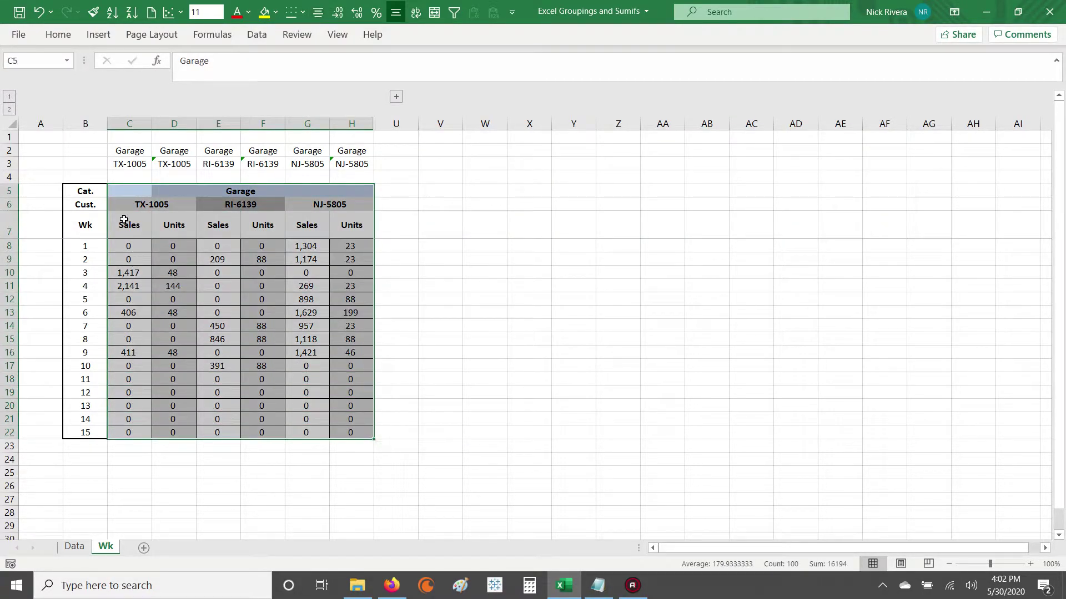
pyautogui.click(128, 191)
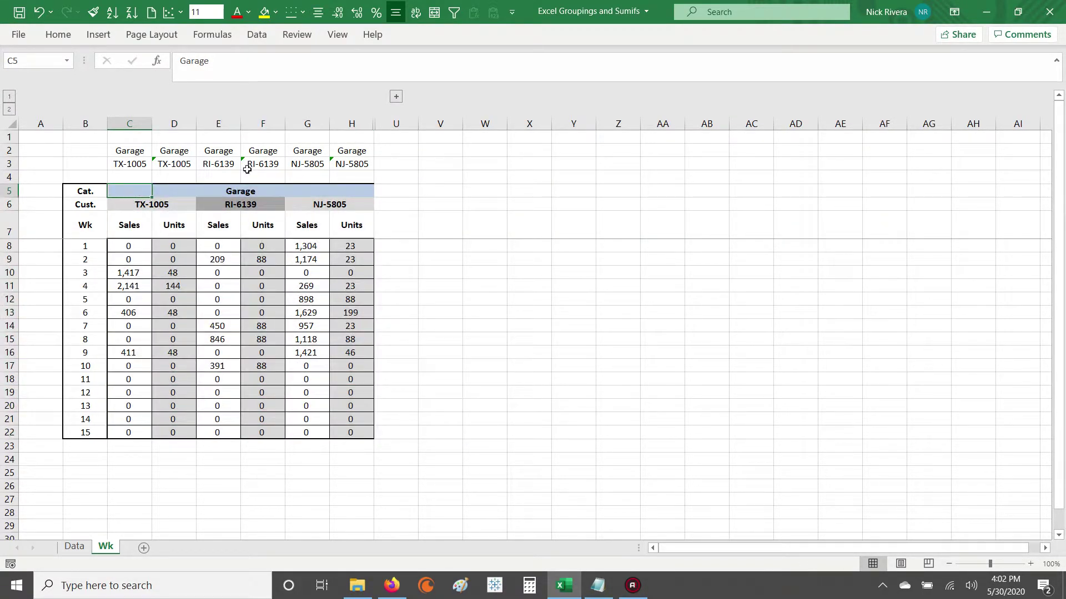
# Toggle the I:T group several times, ending expanded with columns I through T selected
pyautogui.click(395, 96)
pyautogui.moveTo(419, 194); pyautogui.dragTo(896, 433)
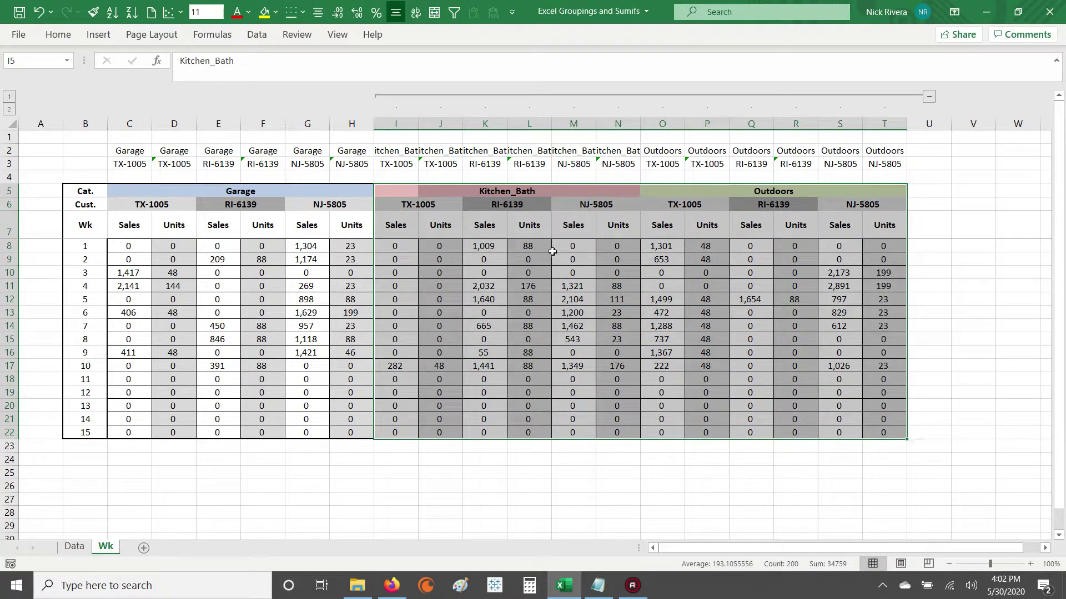
pyautogui.click(483, 95)
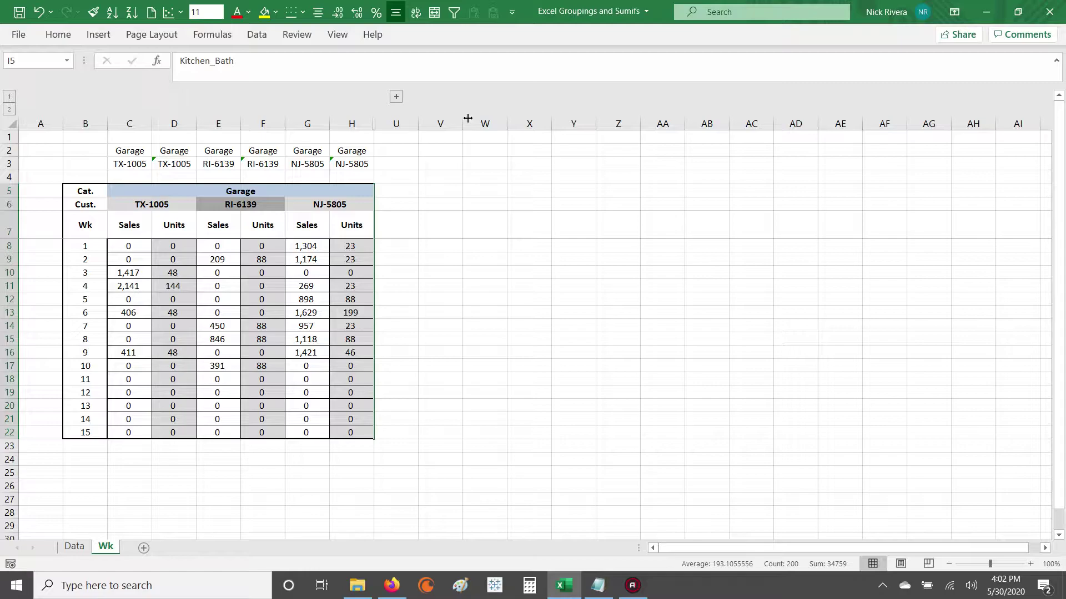
pyautogui.click(396, 97)
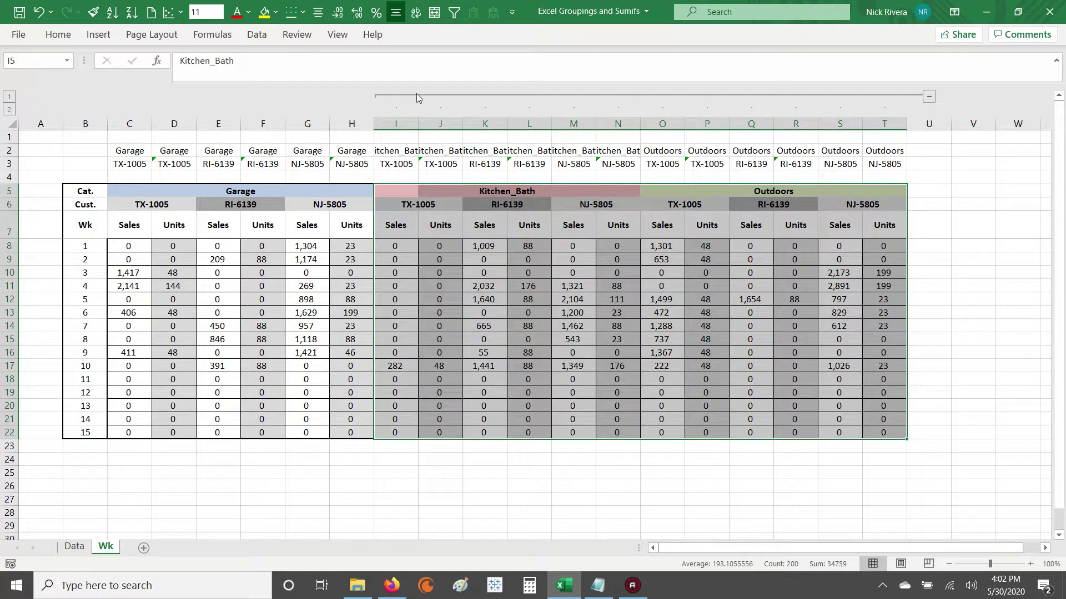
pyautogui.click(418, 96)
pyautogui.click(396, 98)
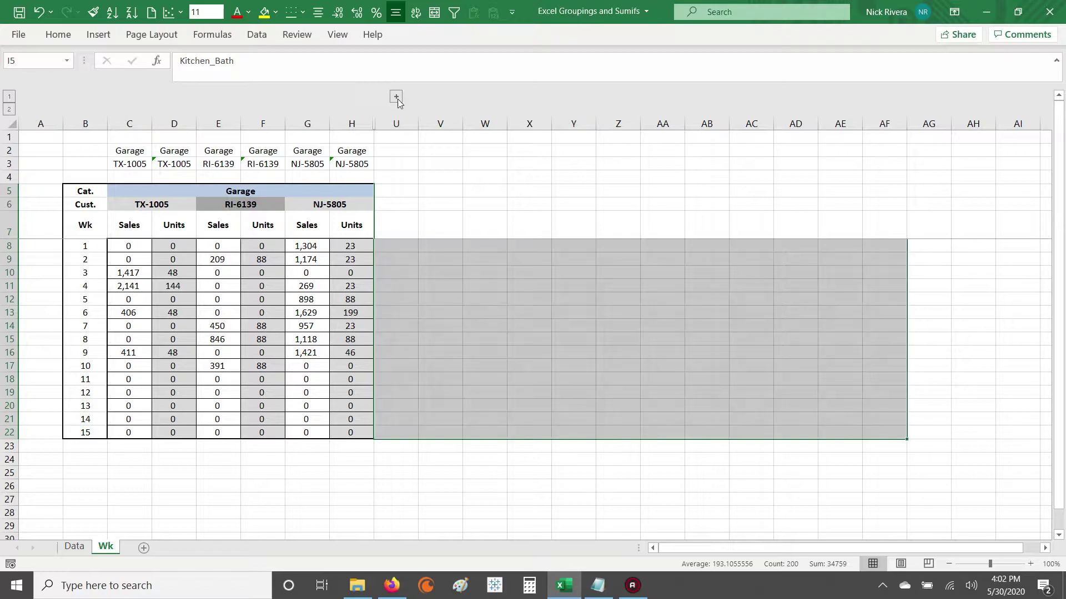
pyautogui.moveTo(397, 124); pyautogui.dragTo(873, 137)
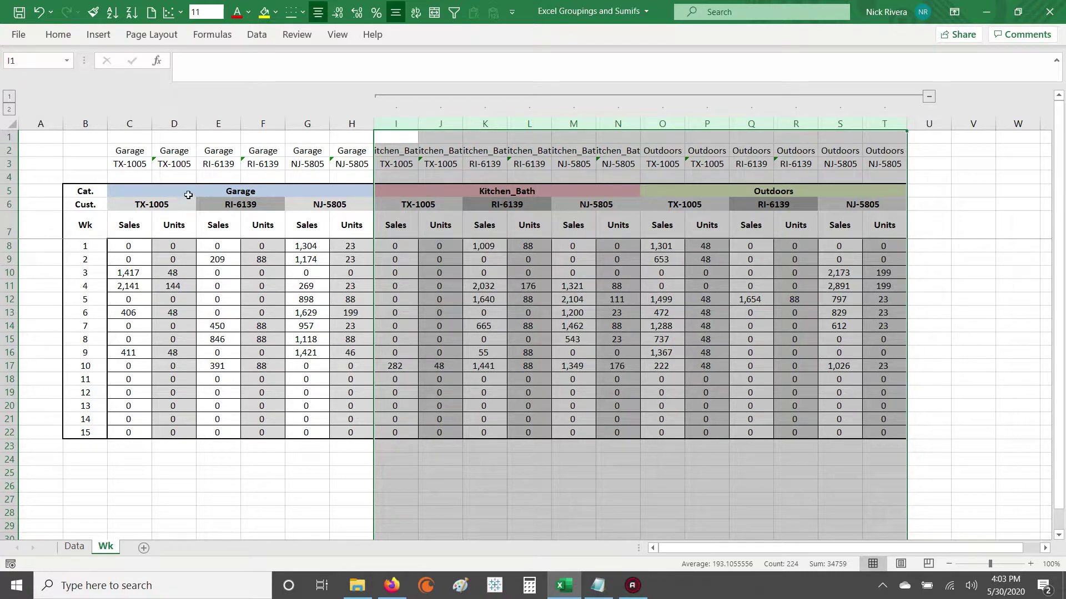
# Hide columns I through T from the column menu, then unhide them
pyautogui.moveTo(110, 125); pyautogui.dragTo(892, 126)
pyautogui.click(510, 191)
pyautogui.rightClick(892, 126)
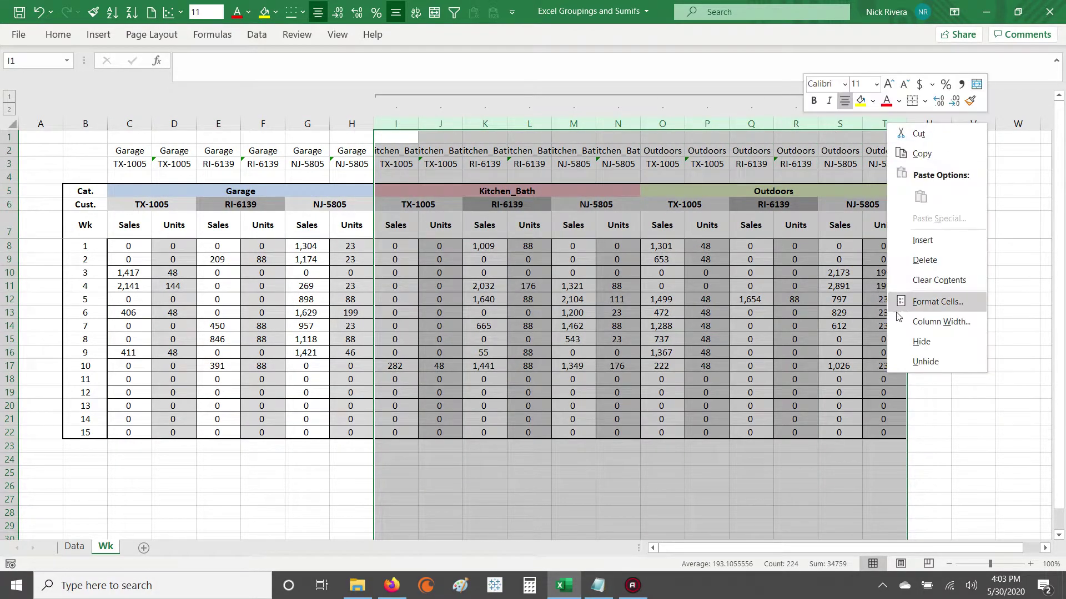
pyautogui.click(922, 342)
pyautogui.moveTo(351, 123); pyautogui.dragTo(404, 124)
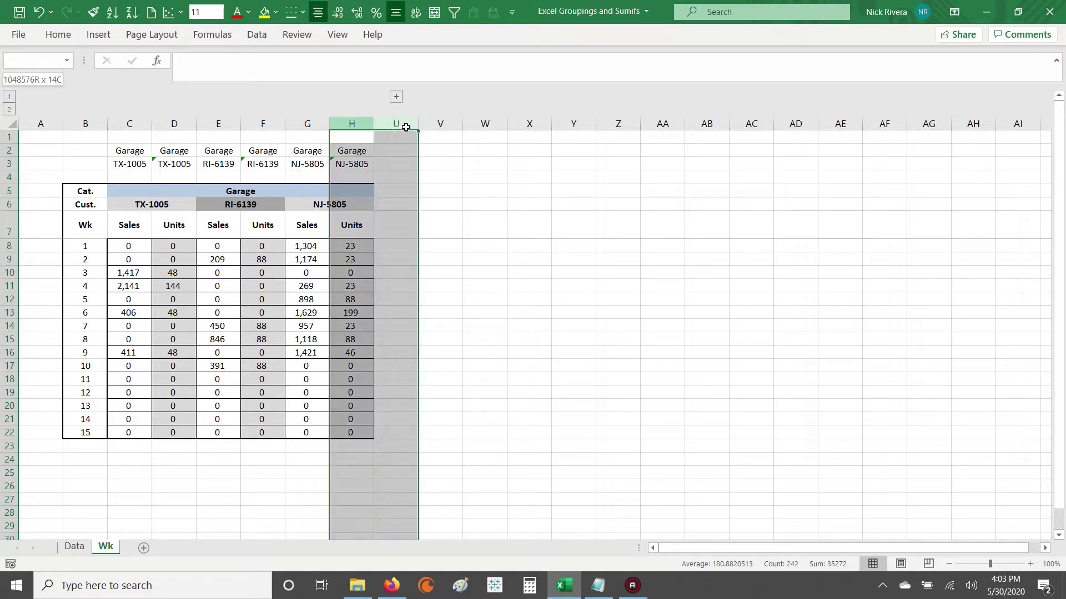
pyautogui.rightClick(404, 124)
pyautogui.click(487, 363)
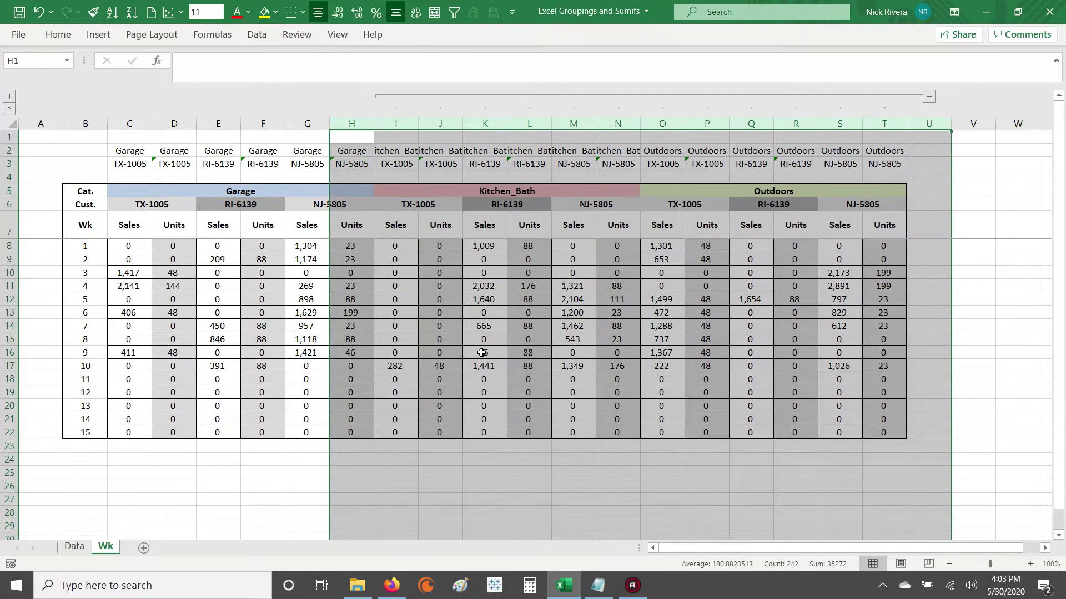
# Hide and unhide columns I through T again, restoring the Kitchen_Bath and Outdoors blocks
pyautogui.moveTo(396, 123); pyautogui.dragTo(895, 124)
pyautogui.rightClick(894, 124)
pyautogui.click(947, 347)
pyautogui.click(447, 230)
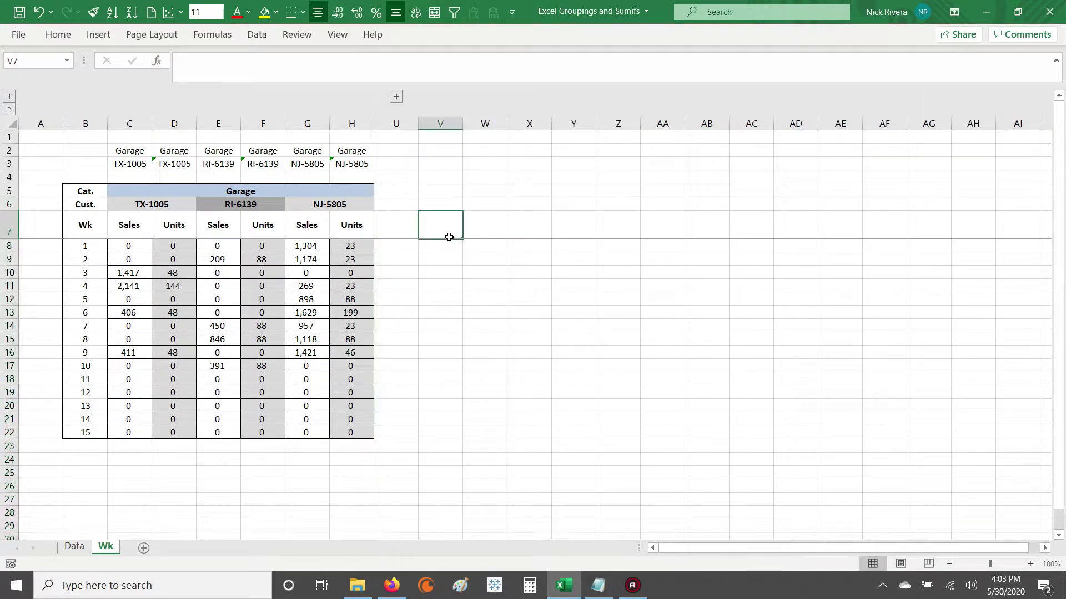
pyautogui.moveTo(351, 123); pyautogui.dragTo(394, 124)
pyautogui.rightClick(395, 124)
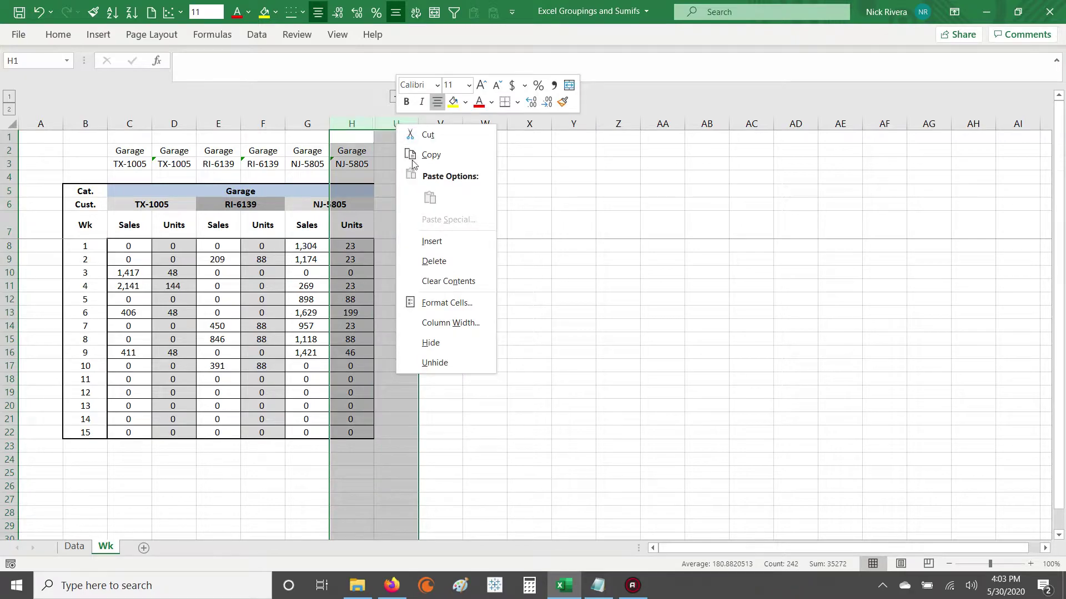
pyautogui.click(468, 358)
pyautogui.click(457, 225)
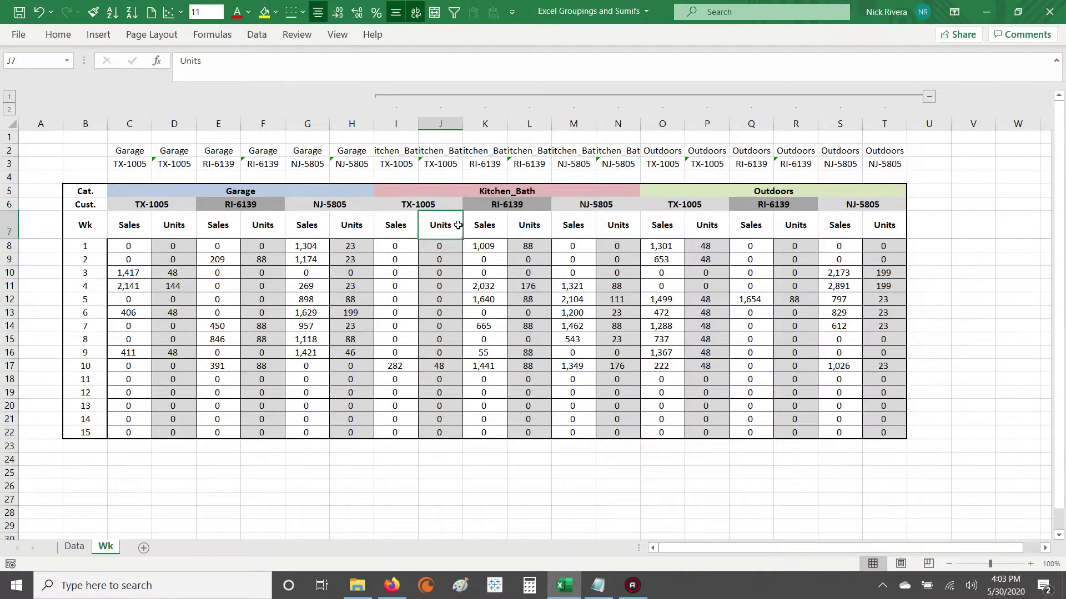
# Collapse and re-expand the I:T outline group twice, leaving it expanded
pyautogui.click(410, 94)
pyautogui.click(397, 96)
pyautogui.click(400, 95)
pyautogui.click(397, 98)
# Select columns I through T and ungroup them, leaving the sheet without a column outline
pyautogui.click(394, 124)
pyautogui.hotkey('ctrl', 'shift', 'Right')
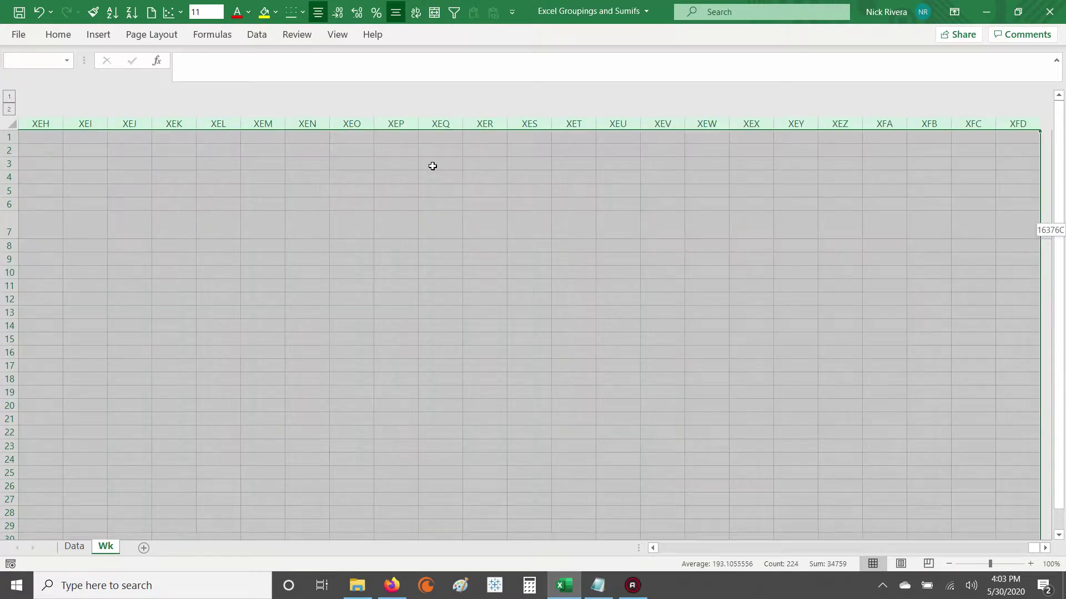
pyautogui.hotkey('ctrl', 'Home')
pyautogui.hotkey('ctrl', 'Home')
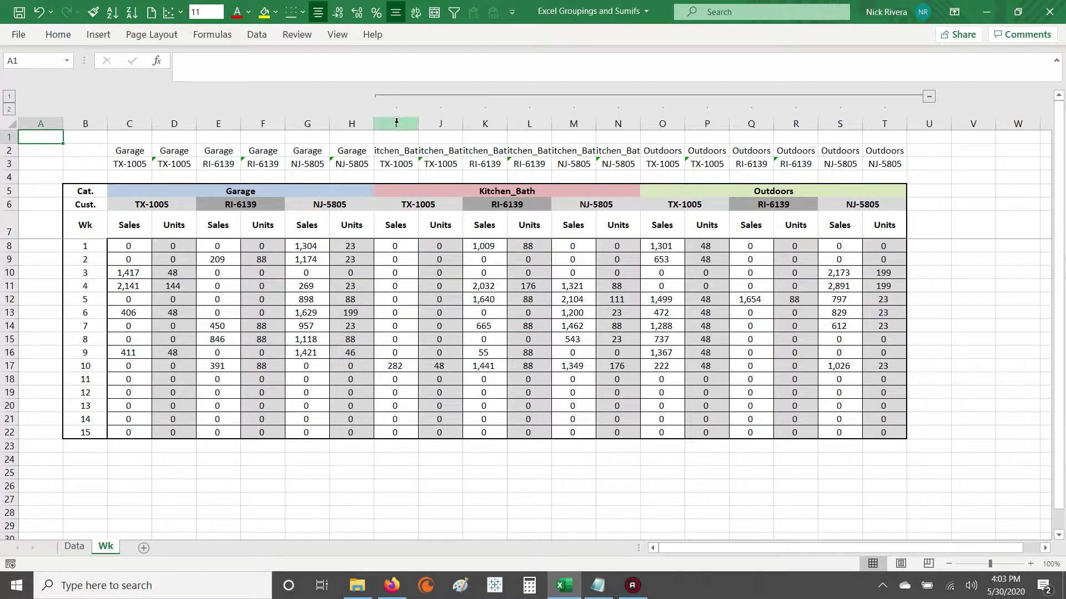
pyautogui.moveTo(396, 123); pyautogui.dragTo(881, 133)
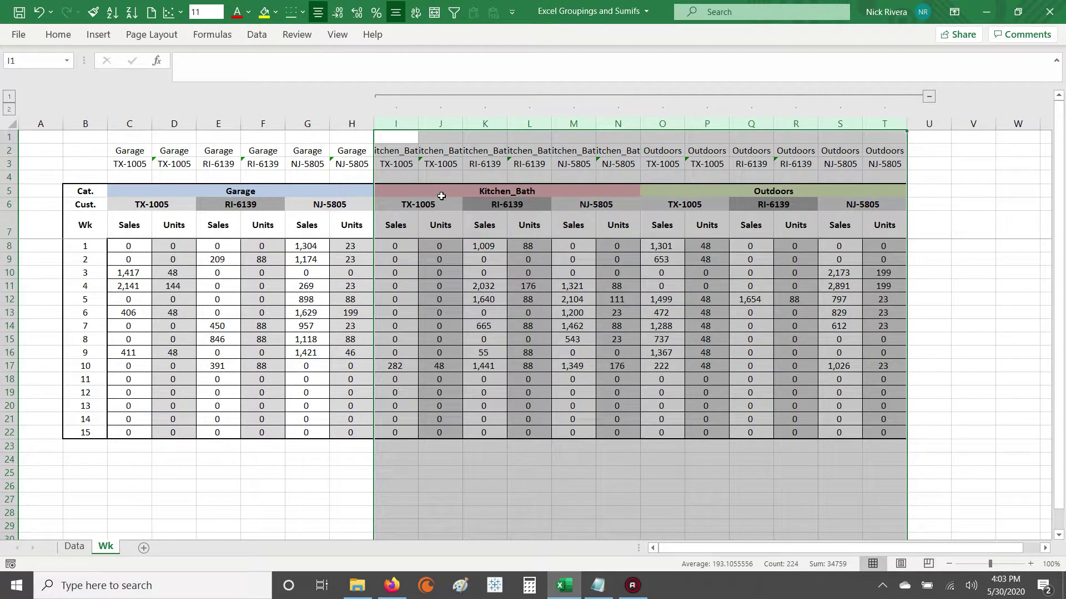
pyautogui.press('alt')
pyautogui.press('a')
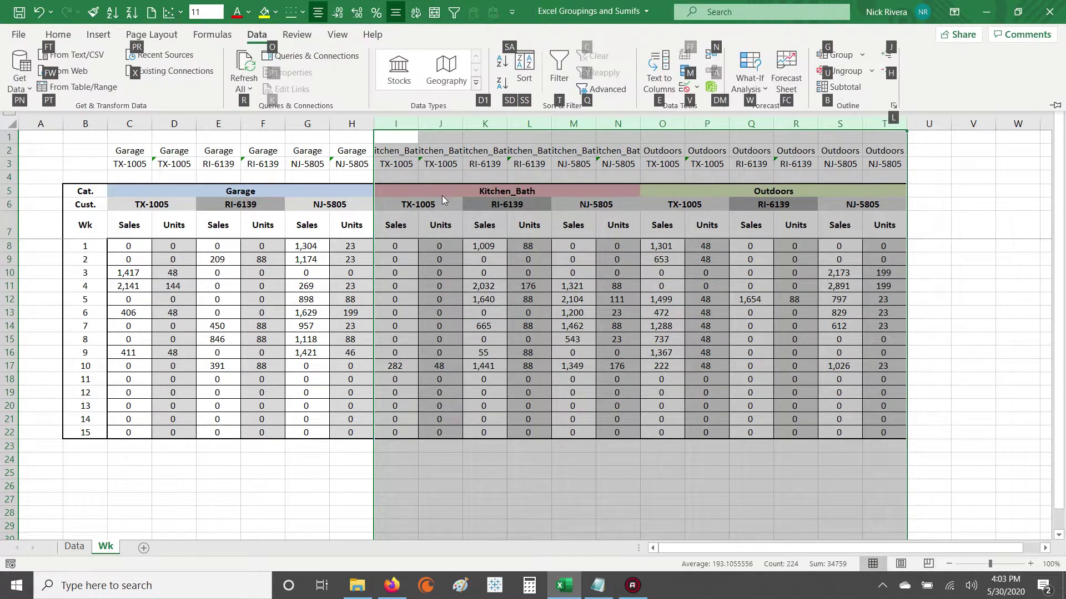
pyautogui.press('u')
pyautogui.press('u')
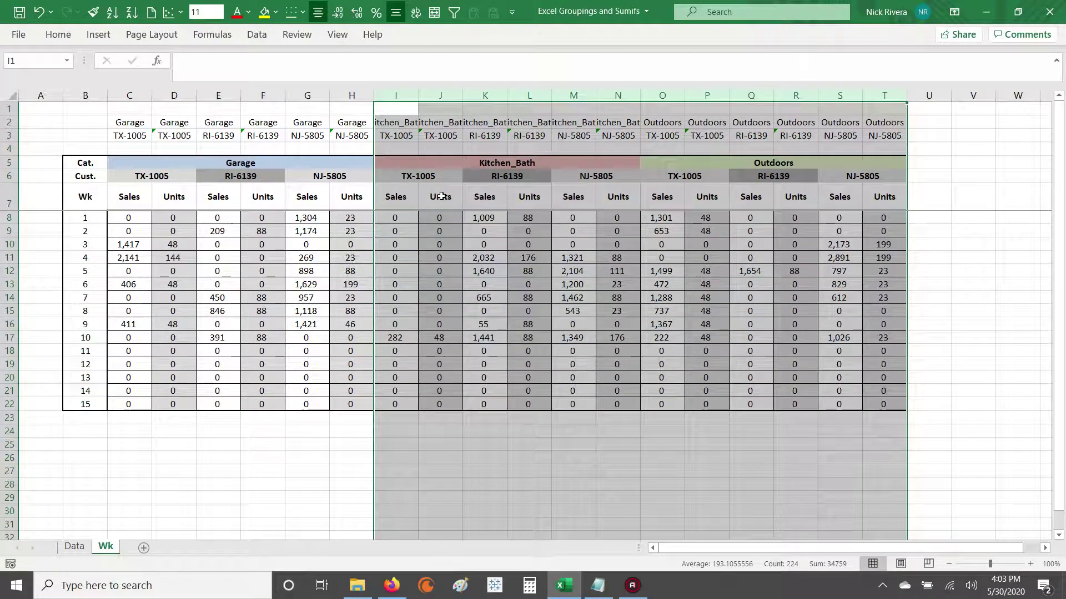
pyautogui.click(444, 244)
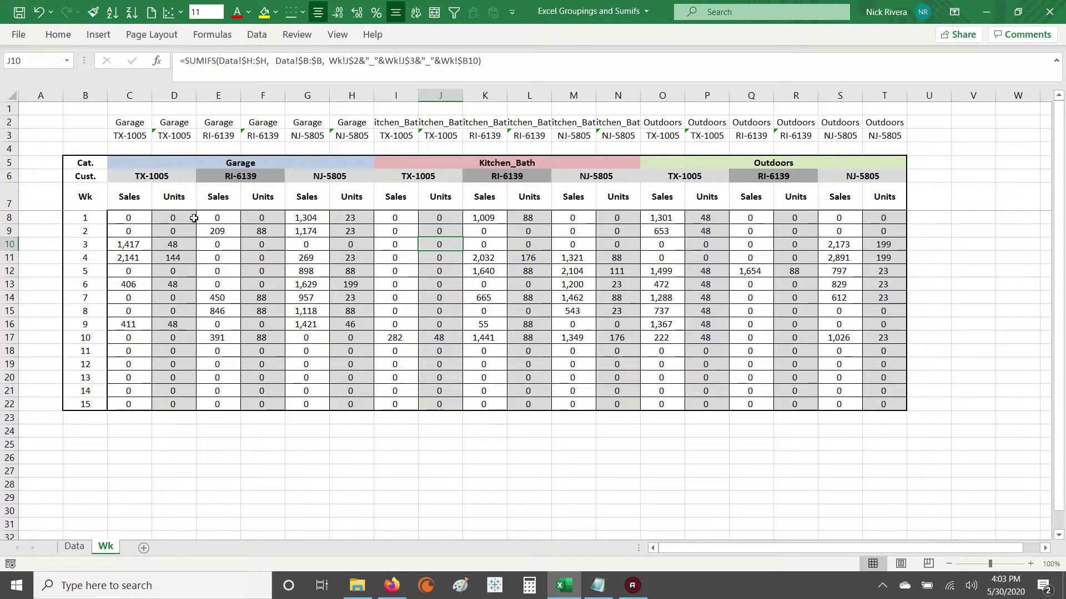
pyautogui.click(134, 199)
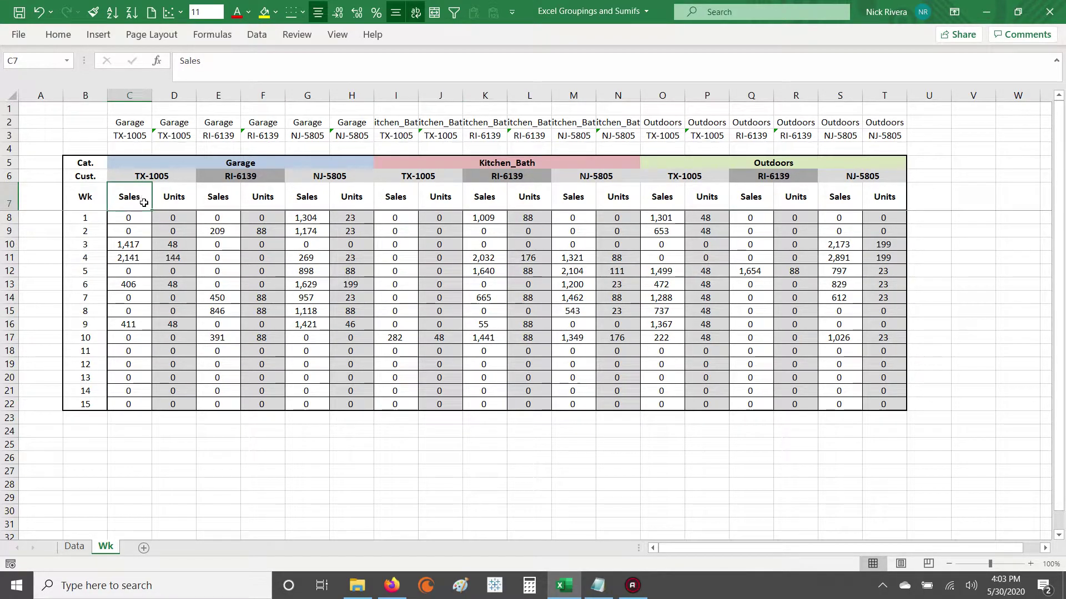
pyautogui.moveTo(144, 208); pyautogui.dragTo(128, 404)
pyautogui.moveTo(174, 199); pyautogui.dragTo(173, 404)
pyautogui.click(184, 196)
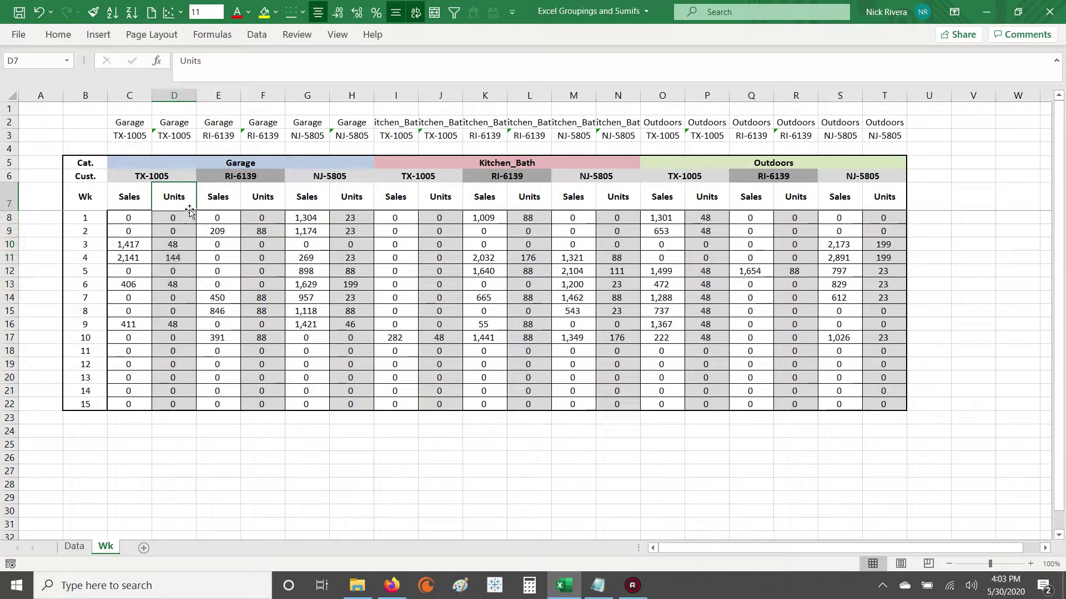
pyautogui.moveTo(136, 165); pyautogui.dragTo(890, 167)
pyautogui.click(262, 217)
pyautogui.moveTo(183, 197); pyautogui.dragTo(182, 401)
pyautogui.moveTo(267, 201); pyautogui.dragTo(279, 401)
pyautogui.moveTo(184, 197); pyautogui.dragTo(177, 411)
pyautogui.moveTo(260, 197); pyautogui.dragTo(261, 401)
pyautogui.moveTo(350, 197); pyautogui.dragTo(341, 411)
pyautogui.moveTo(452, 194); pyautogui.dragTo(450, 401)
pyautogui.moveTo(538, 198); pyautogui.dragTo(530, 419)
pyautogui.moveTo(617, 200); pyautogui.dragTo(616, 423)
pyautogui.moveTo(706, 199); pyautogui.dragTo(699, 428)
pyautogui.moveTo(799, 195); pyautogui.dragTo(819, 408)
pyautogui.moveTo(885, 199); pyautogui.dragTo(880, 437)
pyautogui.moveTo(885, 199); pyautogui.dragTo(884, 428)
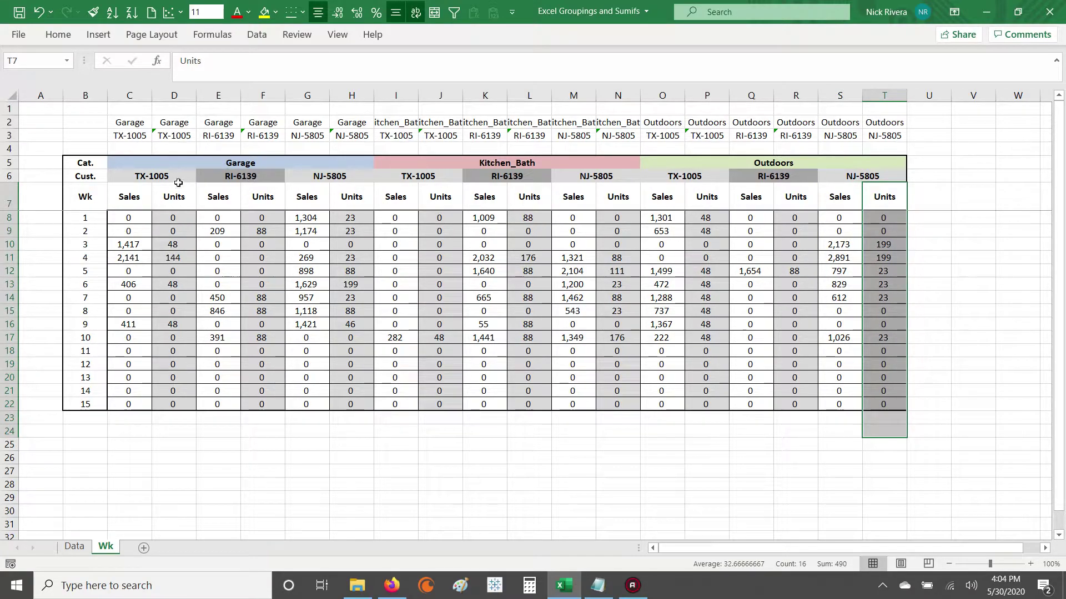
pyautogui.moveTo(127, 162); pyautogui.dragTo(884, 170)
pyautogui.click(210, 271)
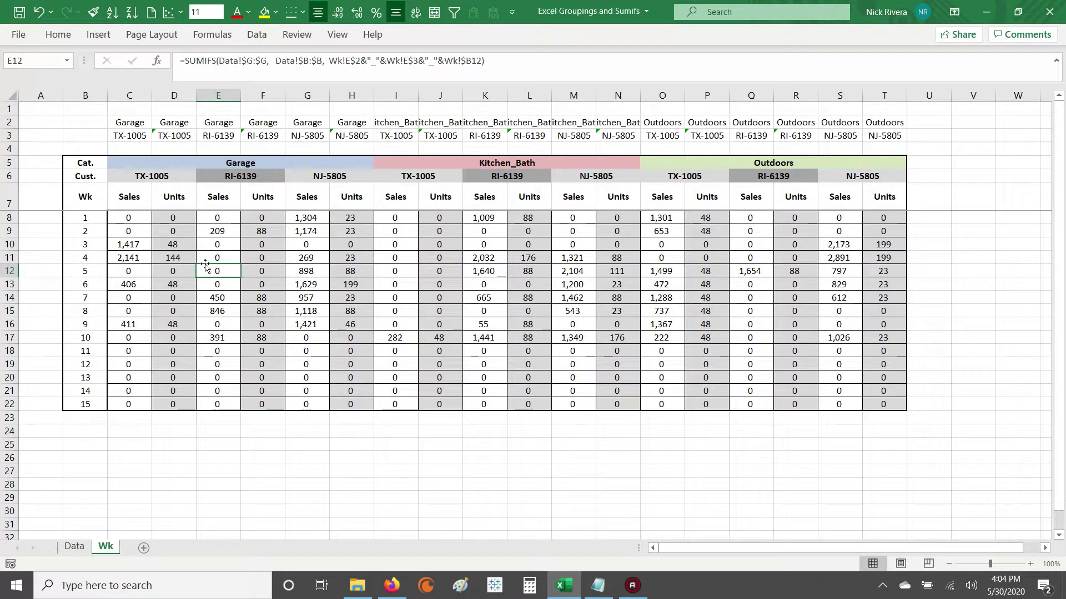
# Group the Units columns D, F, H and J each into its own outline group
pyautogui.click(173, 95)
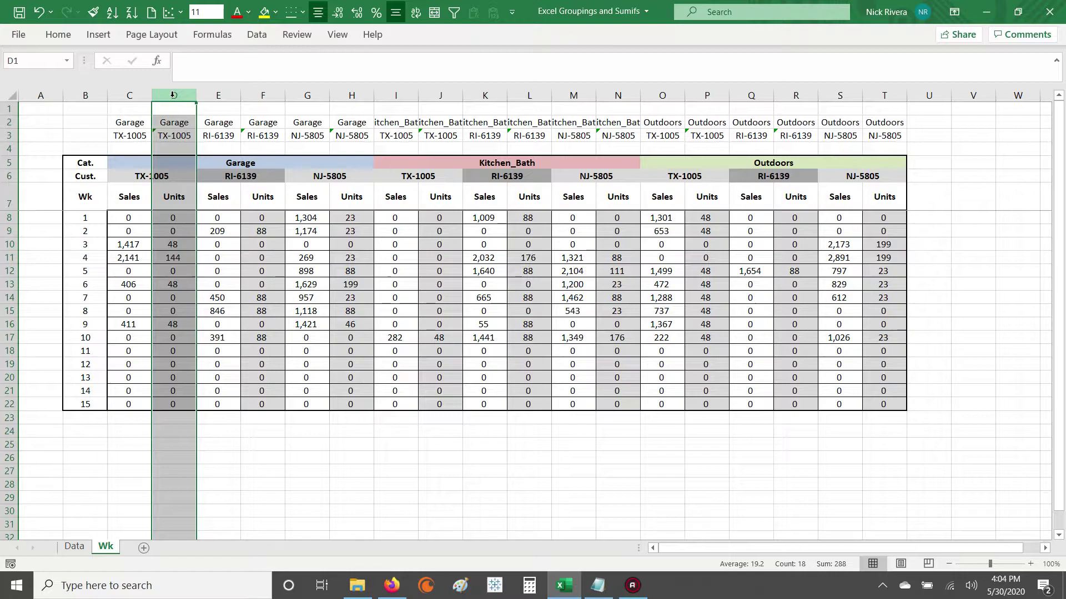
pyautogui.hotkey('alt', 'a')
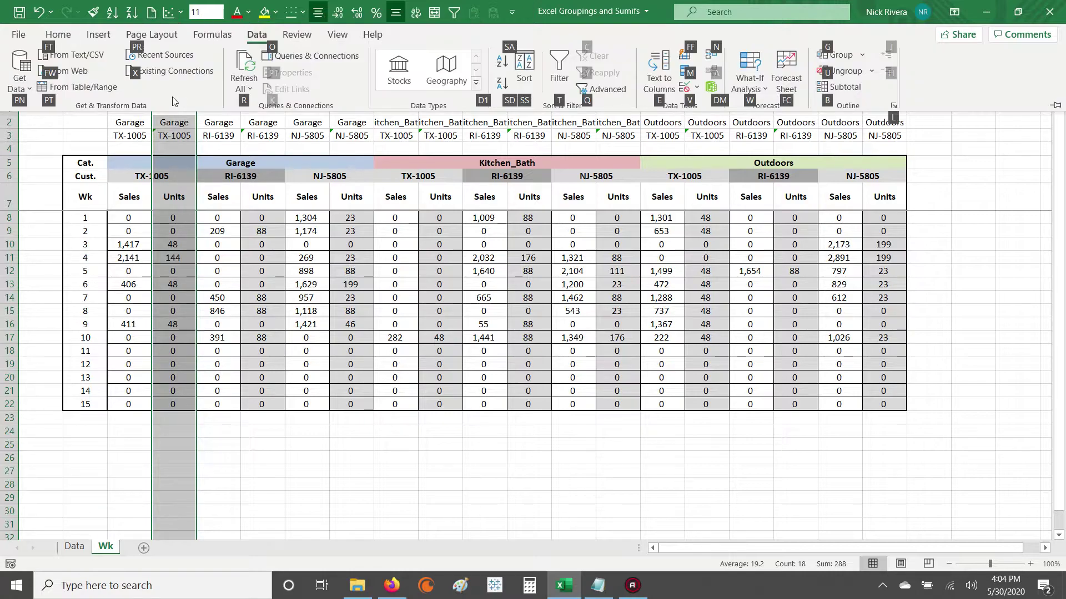
pyautogui.press('g')
pyautogui.press('g')
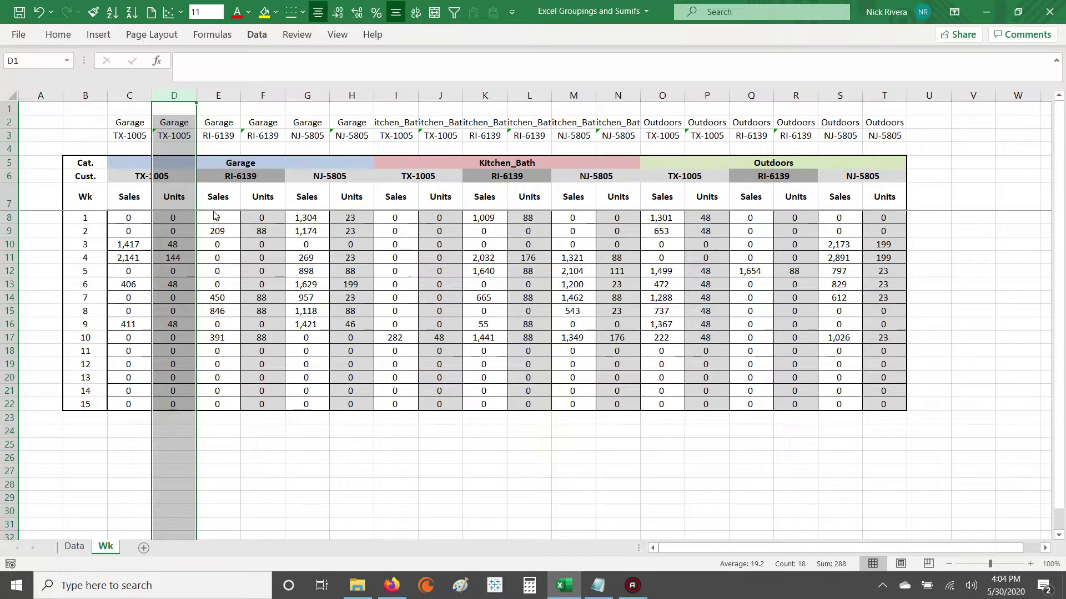
pyautogui.click(276, 128)
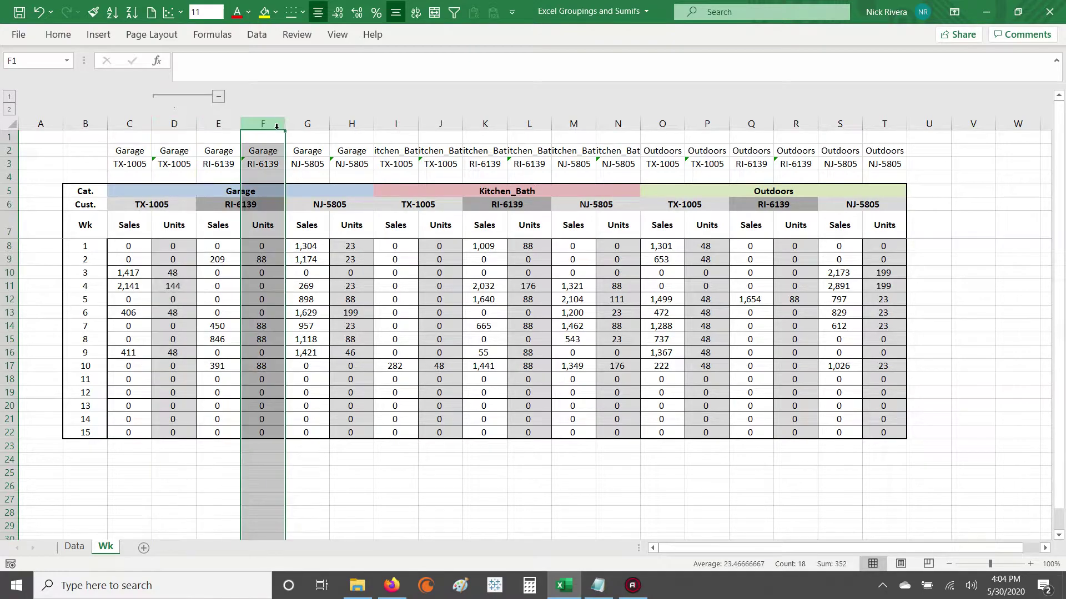
pyautogui.hotkey('alt', 'a')
pyautogui.press('g')
pyautogui.press('g')
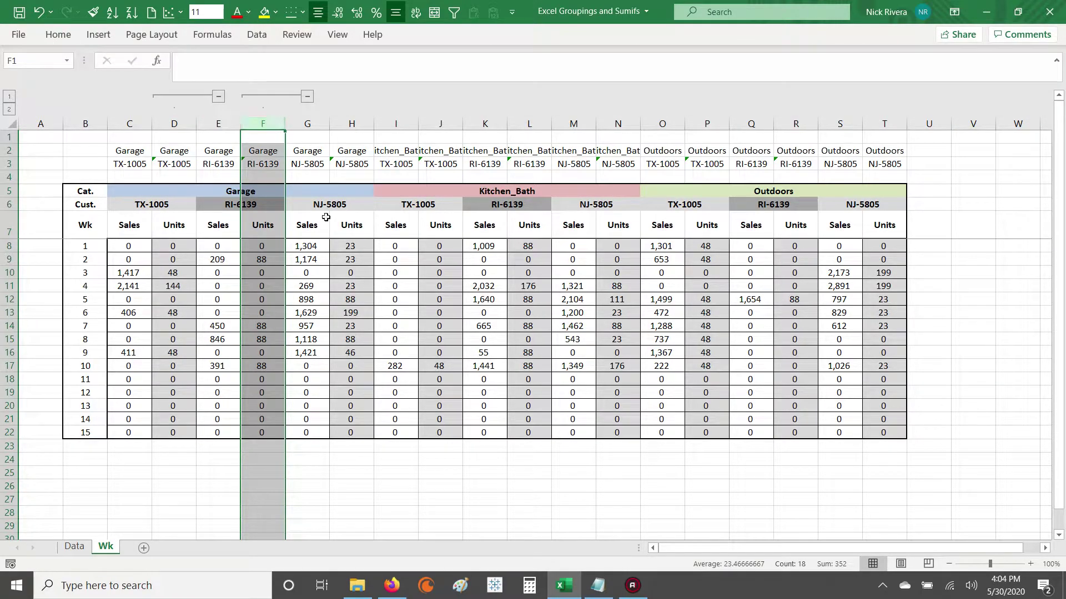
pyautogui.click(369, 290)
pyautogui.click(351, 124)
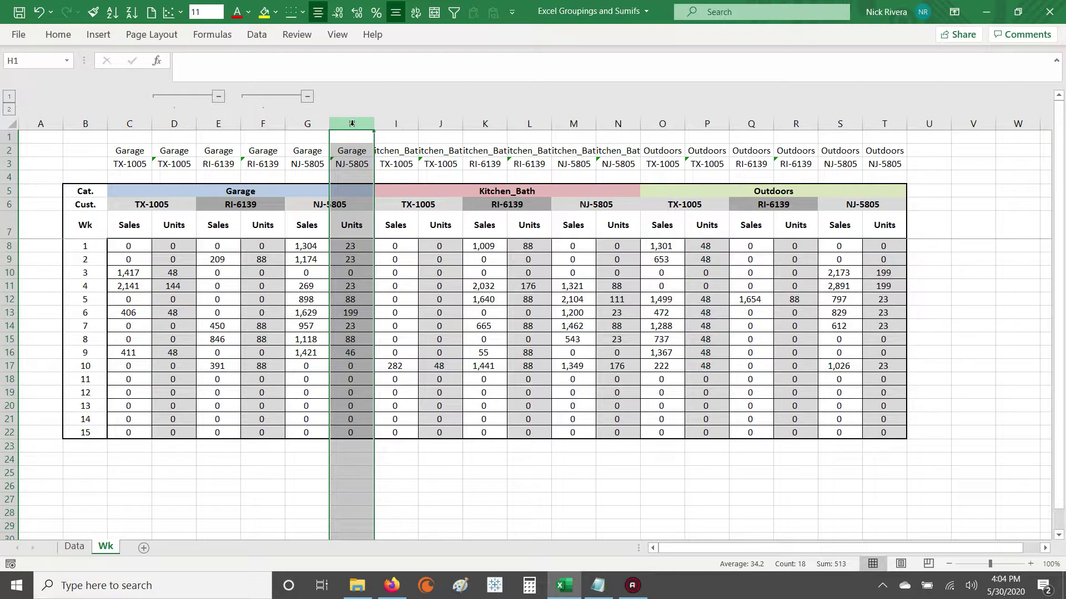
pyautogui.hotkey('alt', 'a')
pyautogui.press('g')
pyautogui.press('g')
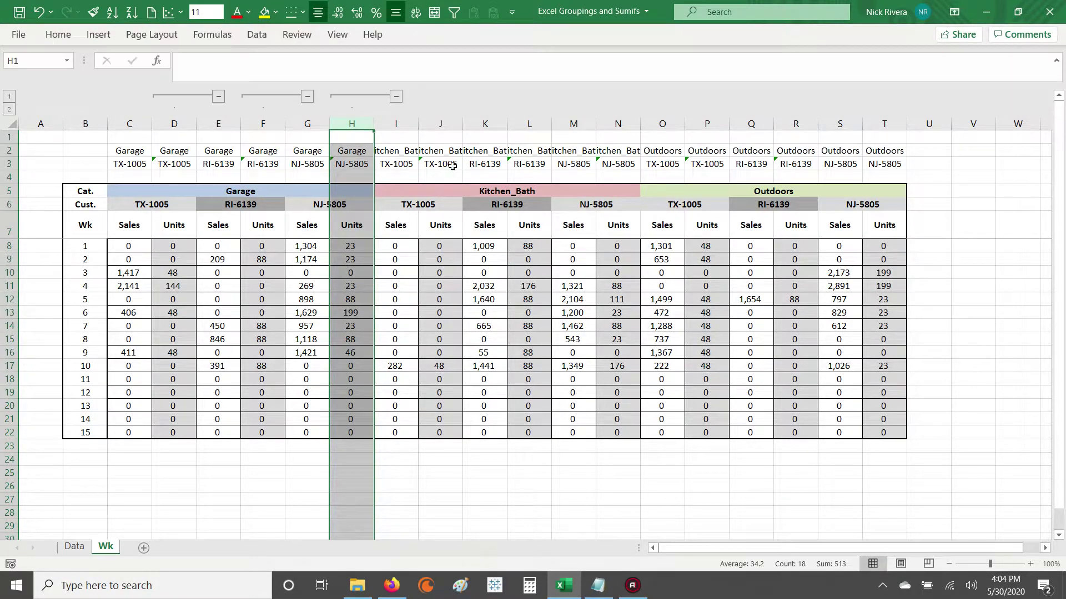
pyautogui.click(444, 123)
pyautogui.hotkey('alt', 'a')
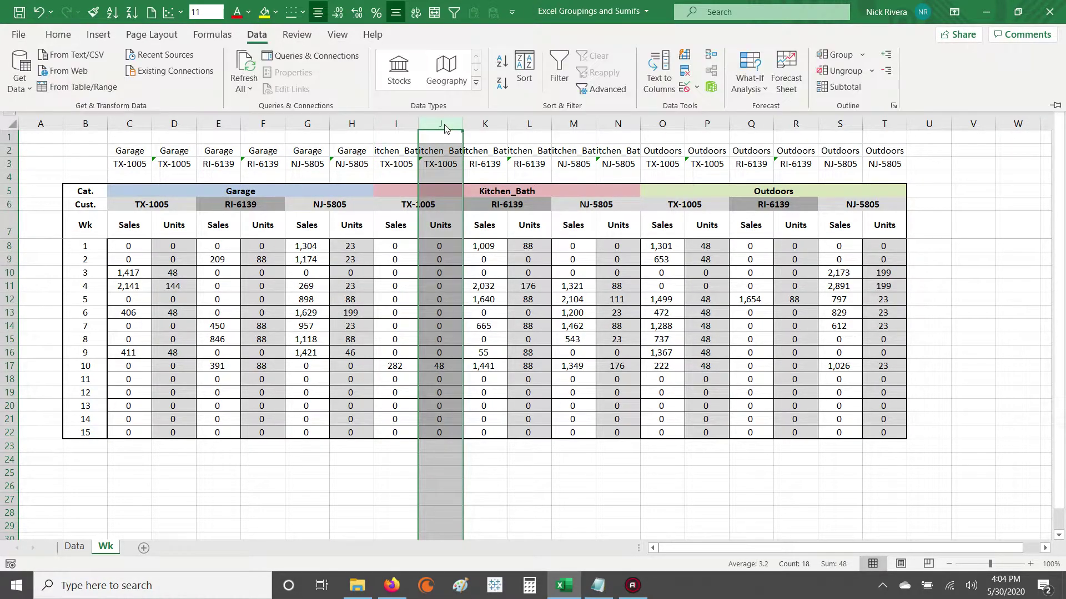
pyautogui.press('g')
# Give the Units columns L, N, P, R and T their own individual groups too
pyautogui.press('g')
pyautogui.click(530, 125)
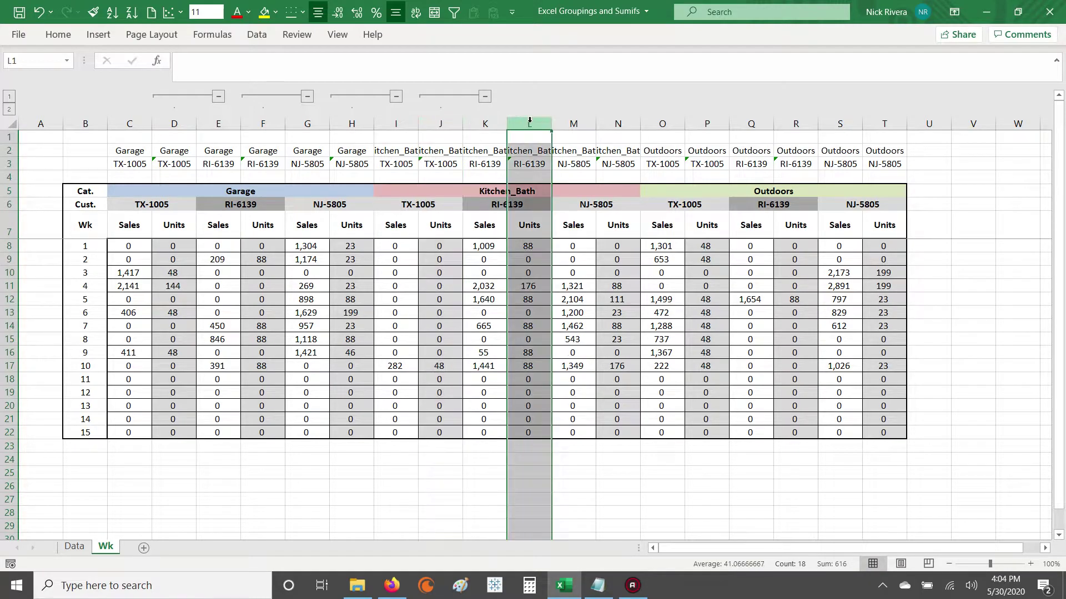
pyautogui.hotkey('alt', 'a')
pyautogui.press('g')
pyautogui.press('g')
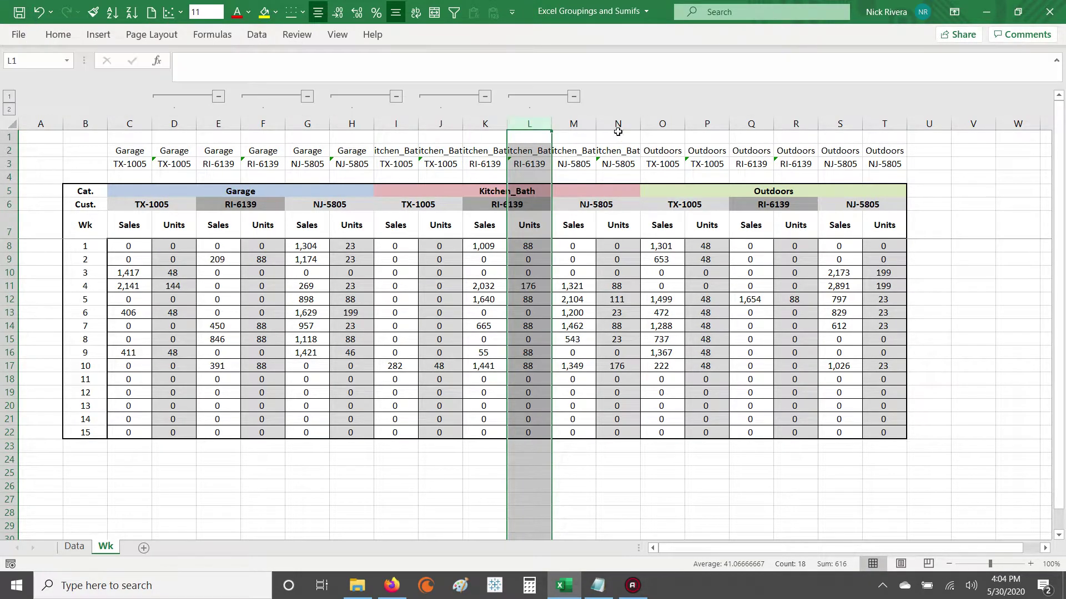
pyautogui.click(631, 129)
pyautogui.hotkey('alt', 'a')
pyautogui.press('g')
pyautogui.press('g')
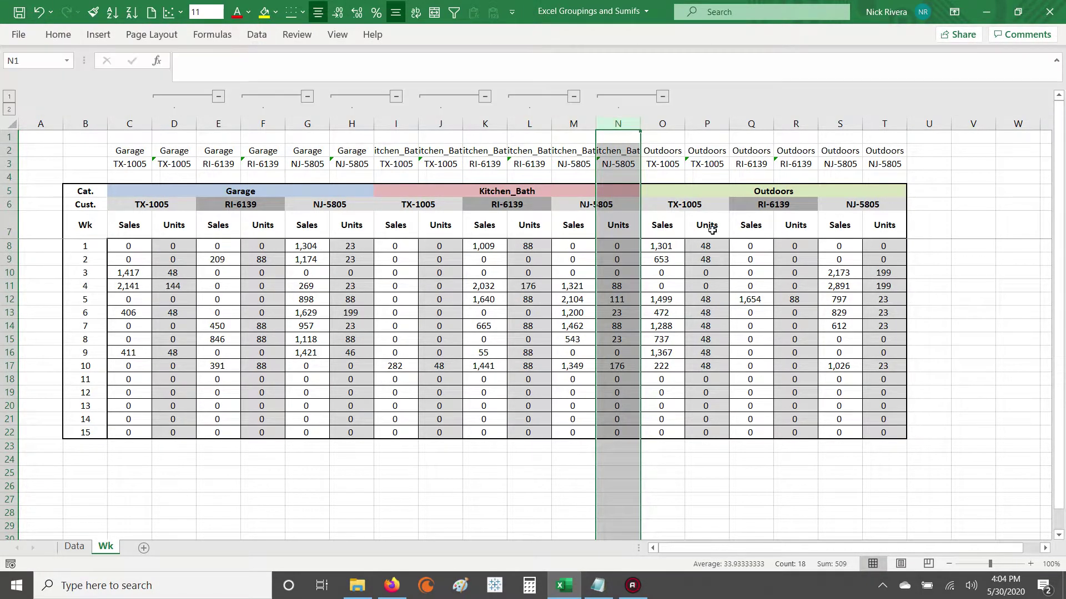
pyautogui.click(706, 121)
pyautogui.hotkey('alt', 'a')
pyautogui.press('g')
pyautogui.press('g')
pyautogui.click(793, 123)
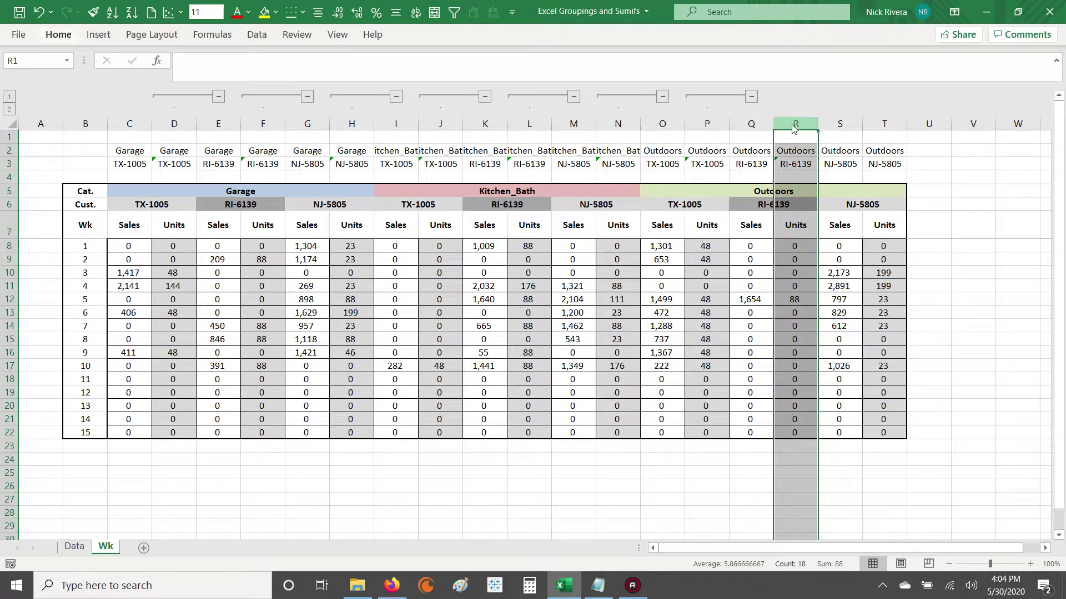
pyautogui.hotkey('alt', 'a')
pyautogui.press('g')
pyautogui.press('g')
pyautogui.click(882, 123)
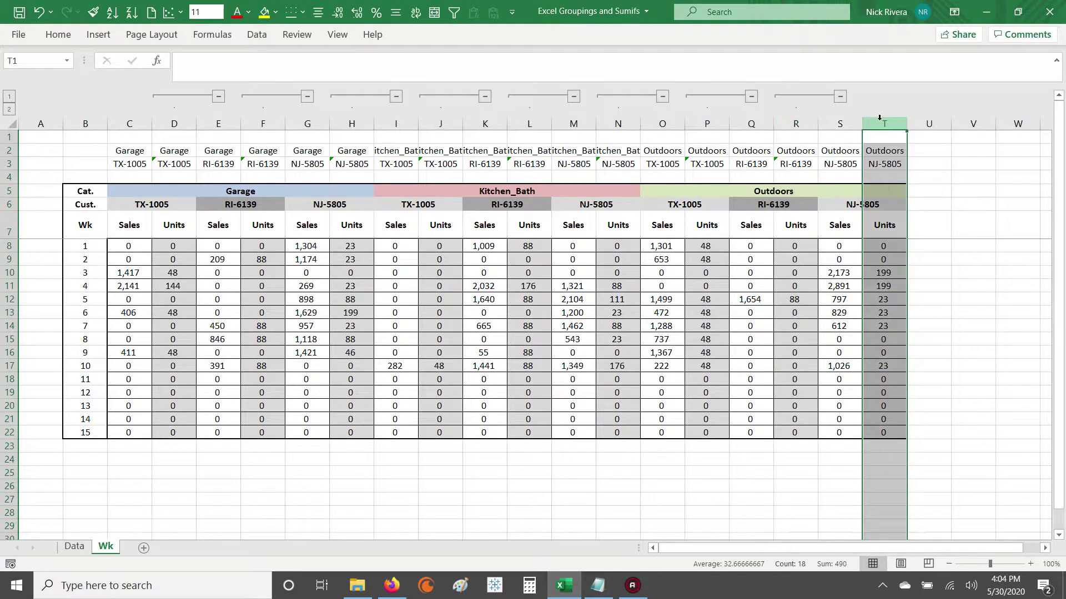
pyautogui.hotkey('alt', 'a')
pyautogui.press('g')
pyautogui.press('g')
pyautogui.press('Down')
pyautogui.press('Down')
pyautogui.press('Down')
pyautogui.press('Down')
pyautogui.press('Down')
pyautogui.press('Down')
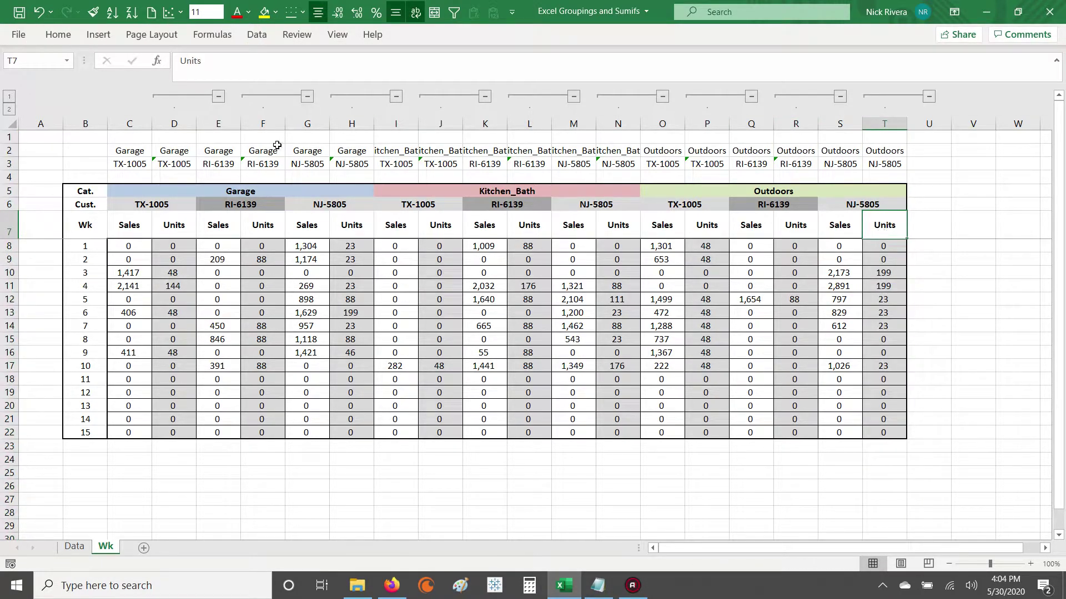
# Collapse and expand column D's Units group three times to check it works
pyautogui.click(217, 97)
pyautogui.click(175, 97)
pyautogui.click(217, 97)
pyautogui.click(175, 98)
pyautogui.click(217, 96)
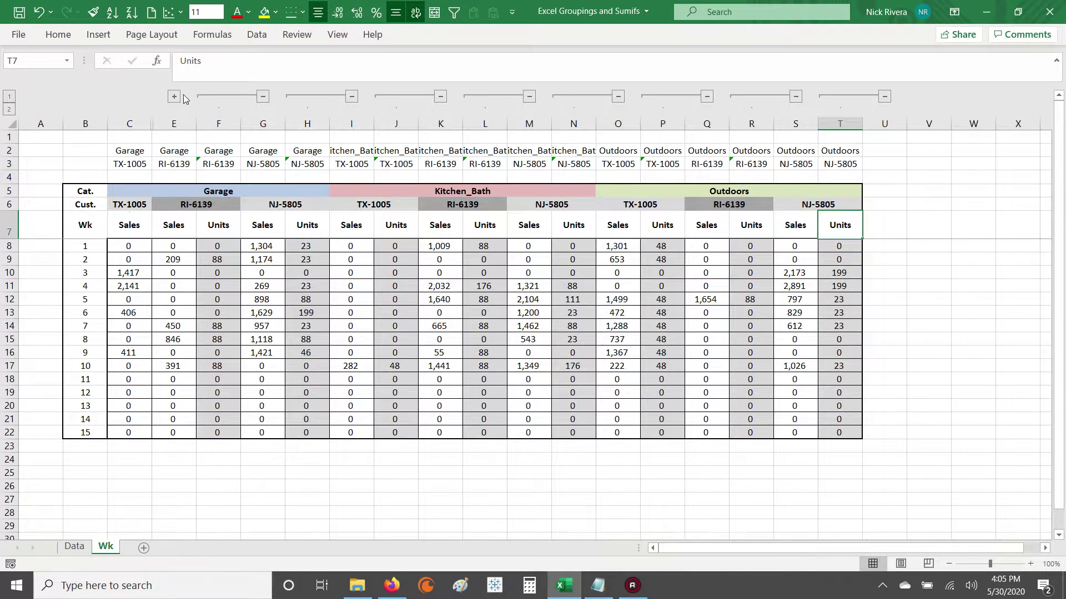
pyautogui.click(174, 97)
# Collapse the Units groups for columns F, H, J, L, N, P, R, T and D
pyautogui.click(307, 96)
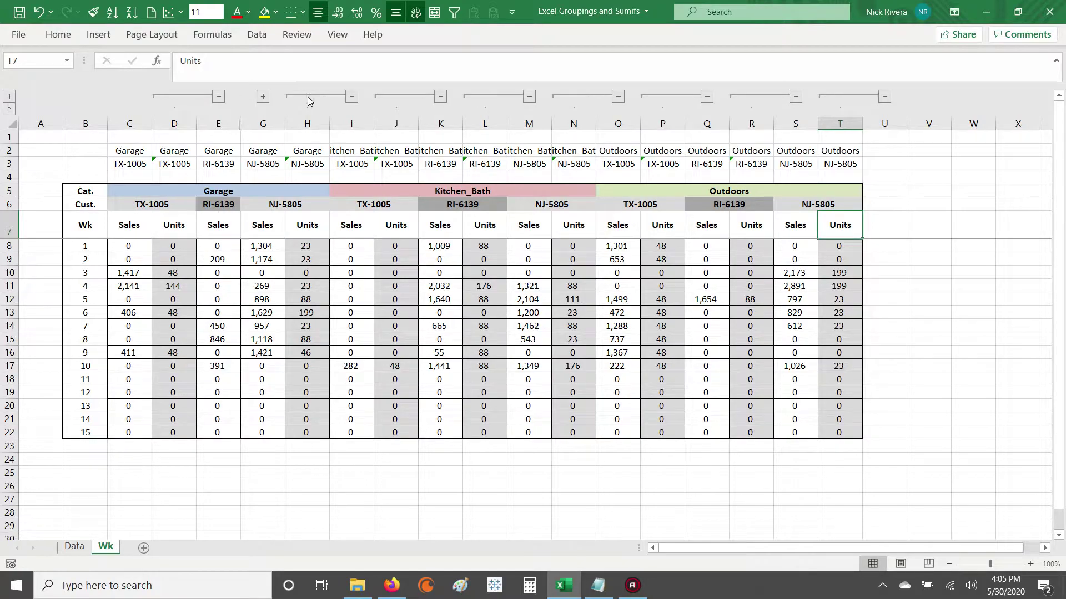
pyautogui.click(352, 97)
pyautogui.click(395, 96)
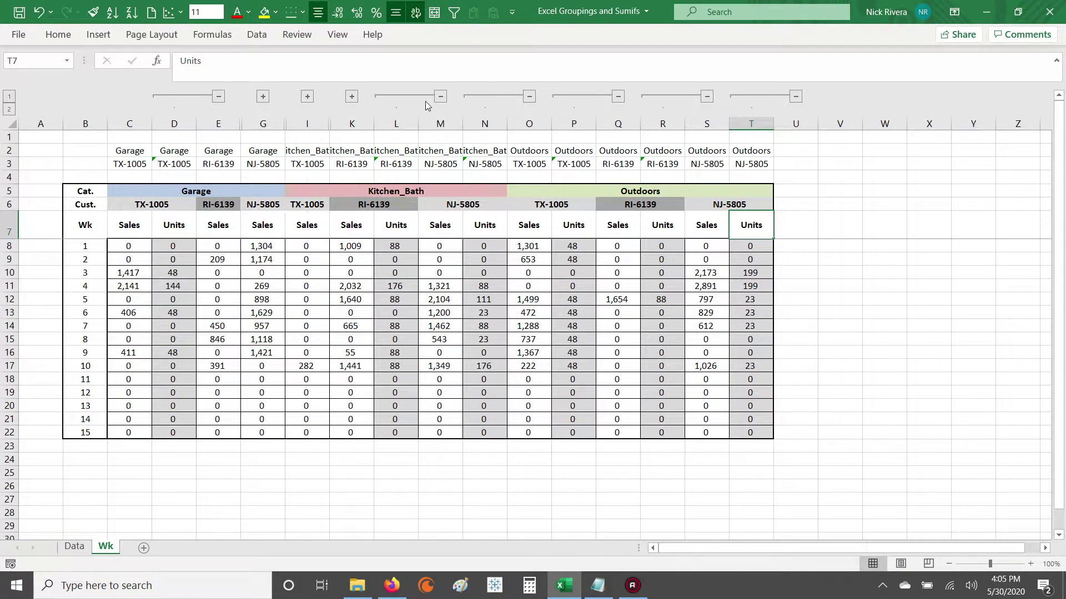
pyautogui.click(440, 96)
pyautogui.click(484, 96)
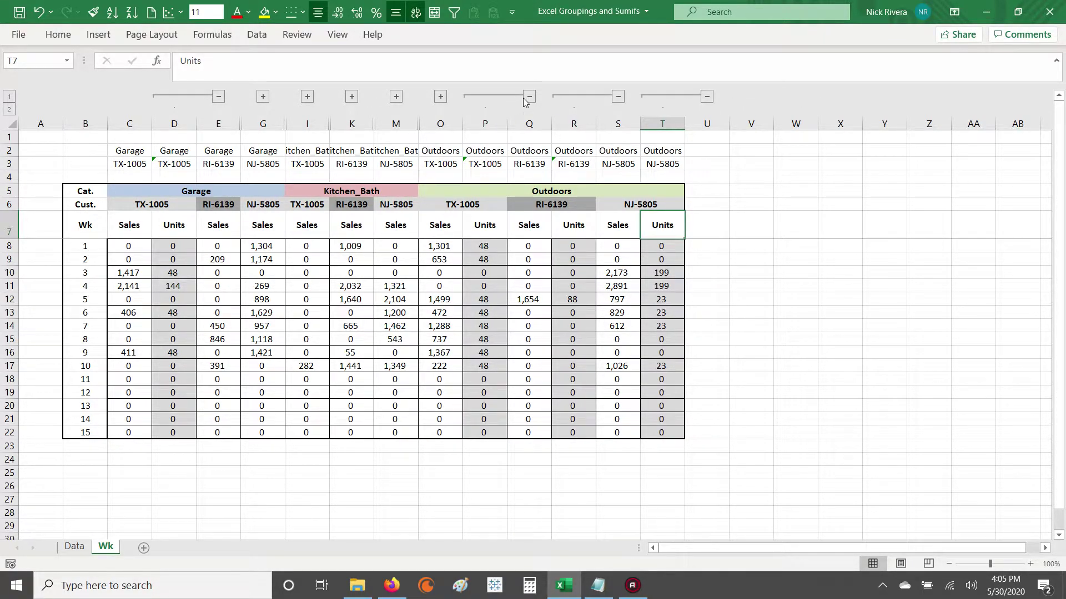
pyautogui.click(529, 97)
pyautogui.click(574, 96)
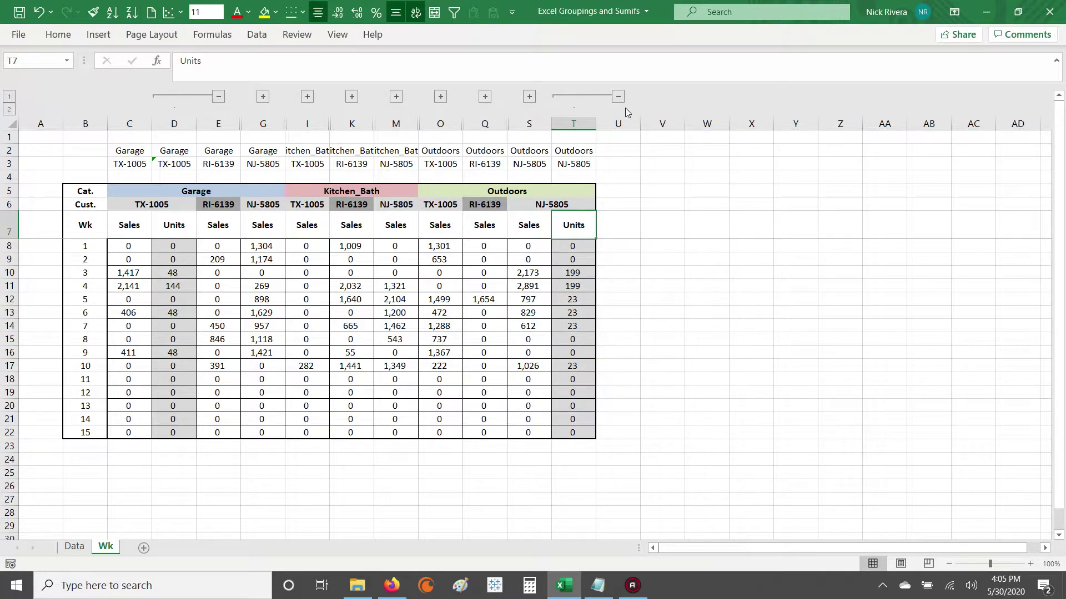
pyautogui.click(619, 97)
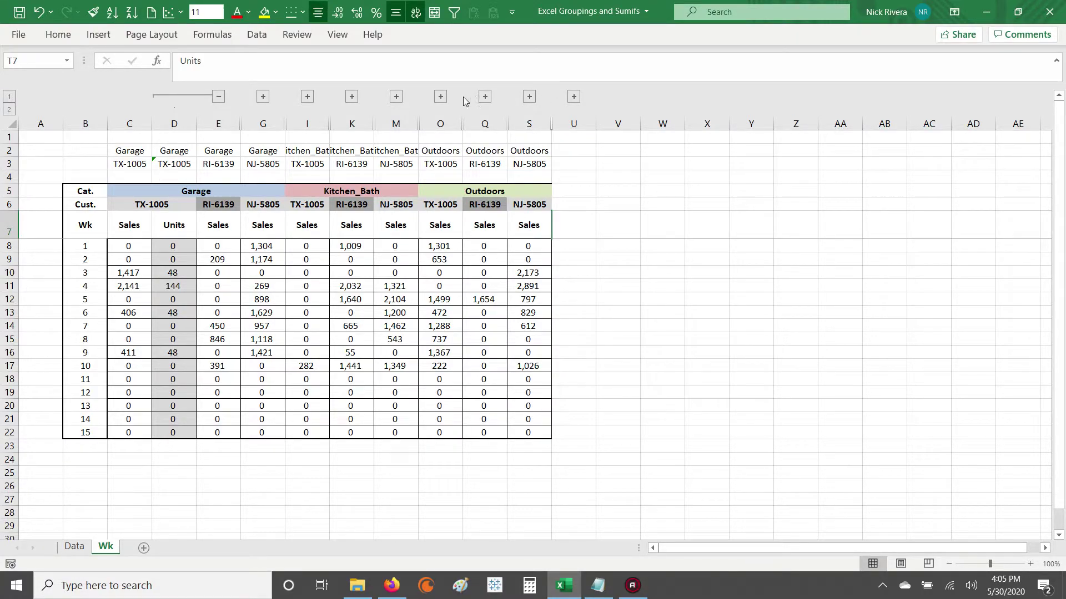
pyautogui.click(218, 97)
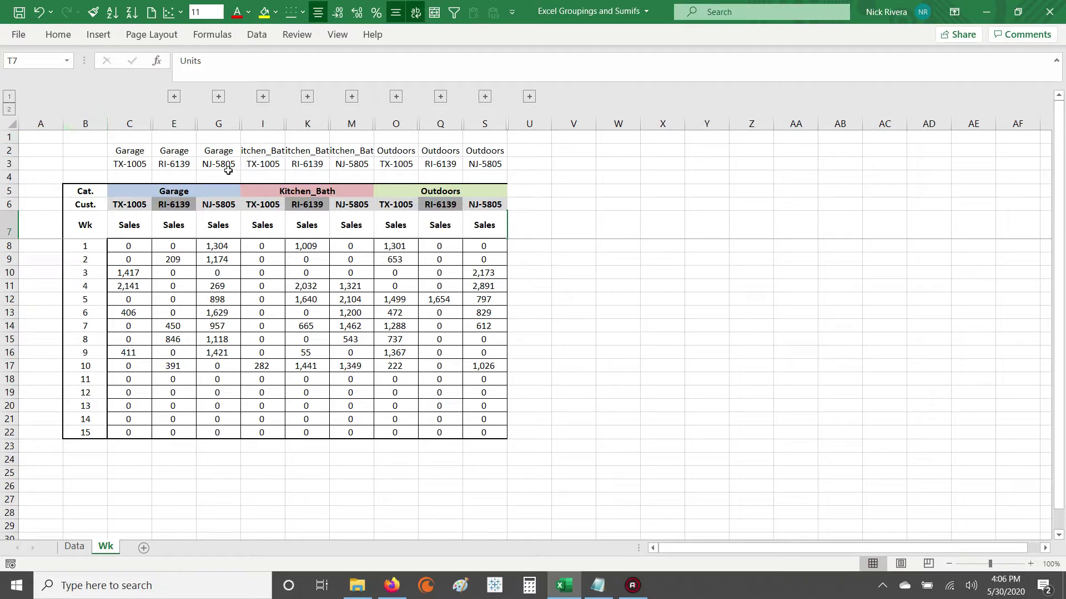
pyautogui.moveTo(118, 225); pyautogui.dragTo(488, 429)
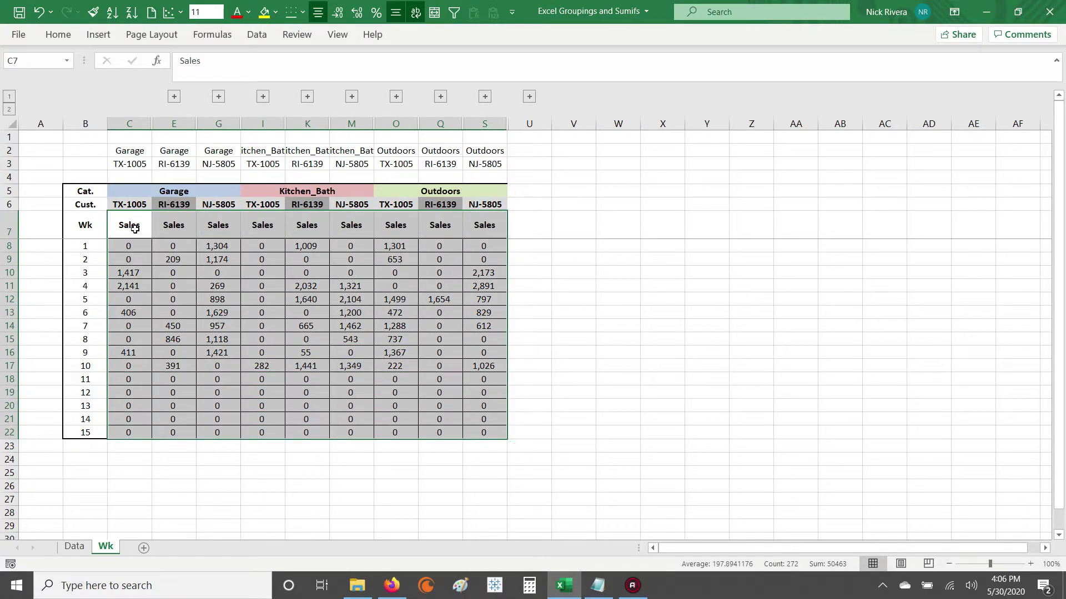
pyautogui.moveTo(130, 227); pyautogui.dragTo(481, 433)
pyautogui.click(479, 470)
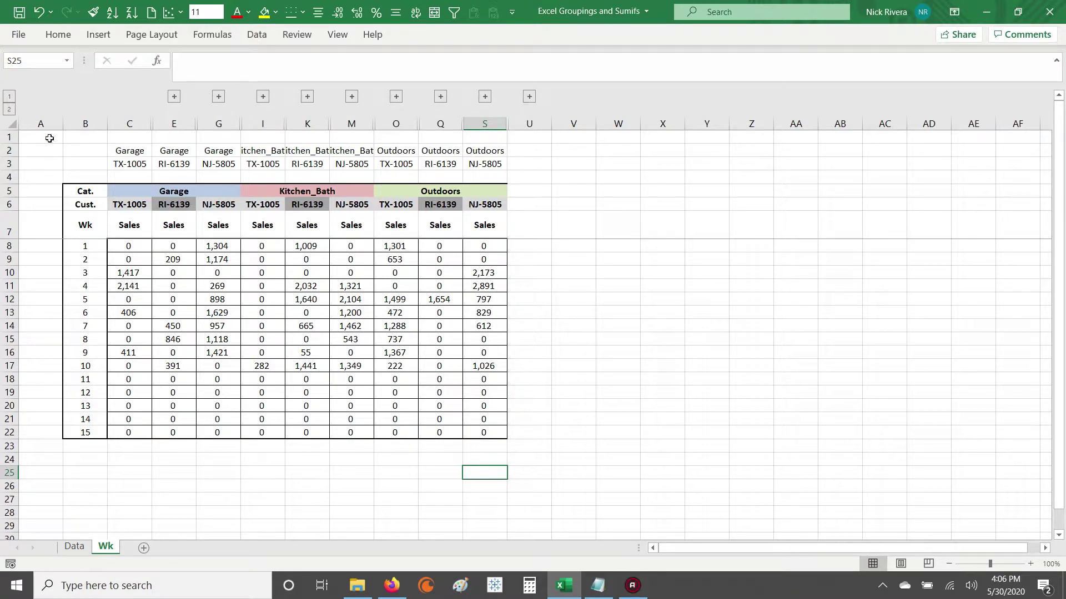
# Switch the column outline between levels 1 and 2, ending expanded with column D's TX-1005 Units visible
pyautogui.click(9, 111)
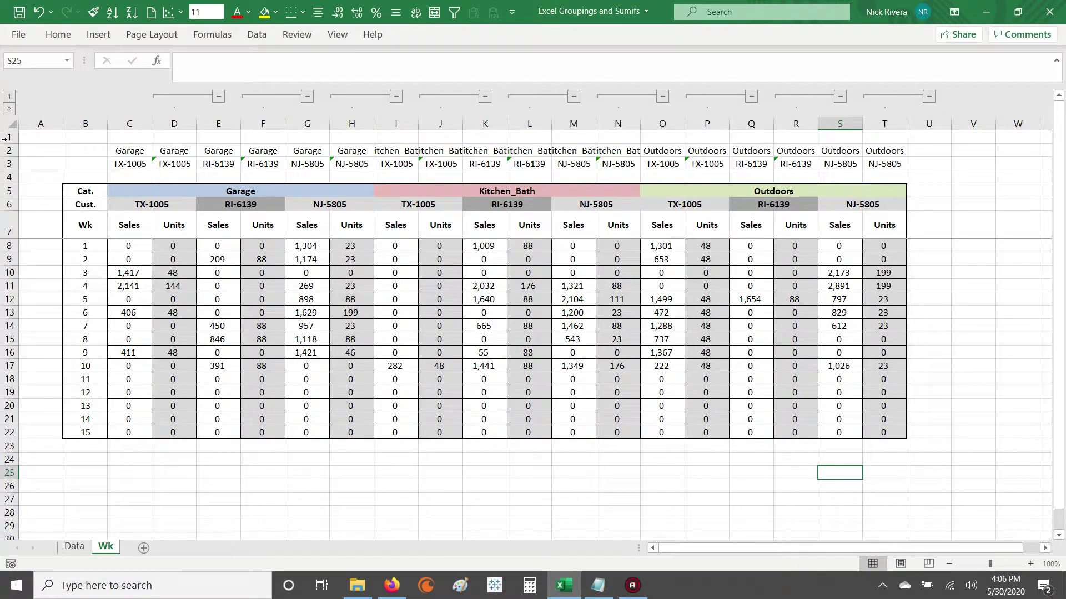
pyautogui.click(10, 98)
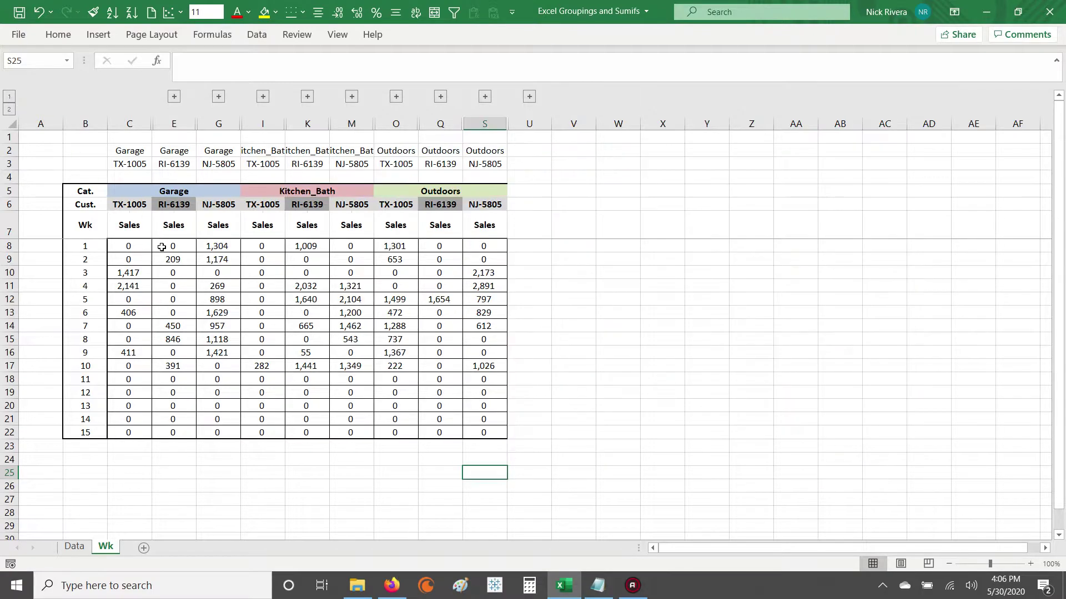
pyautogui.moveTo(129, 224); pyautogui.dragTo(487, 436)
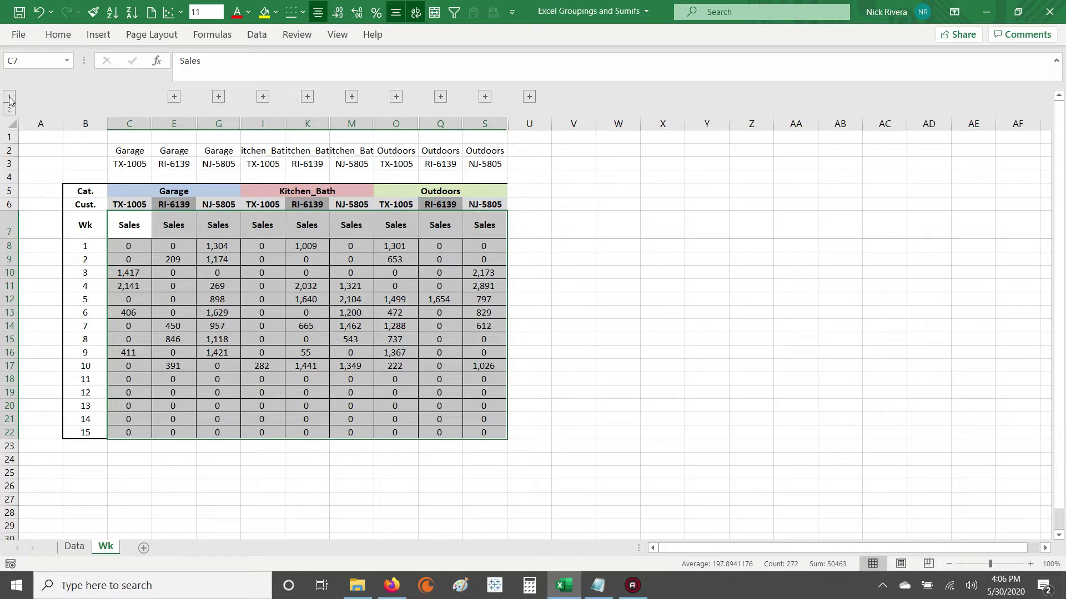
pyautogui.click(10, 110)
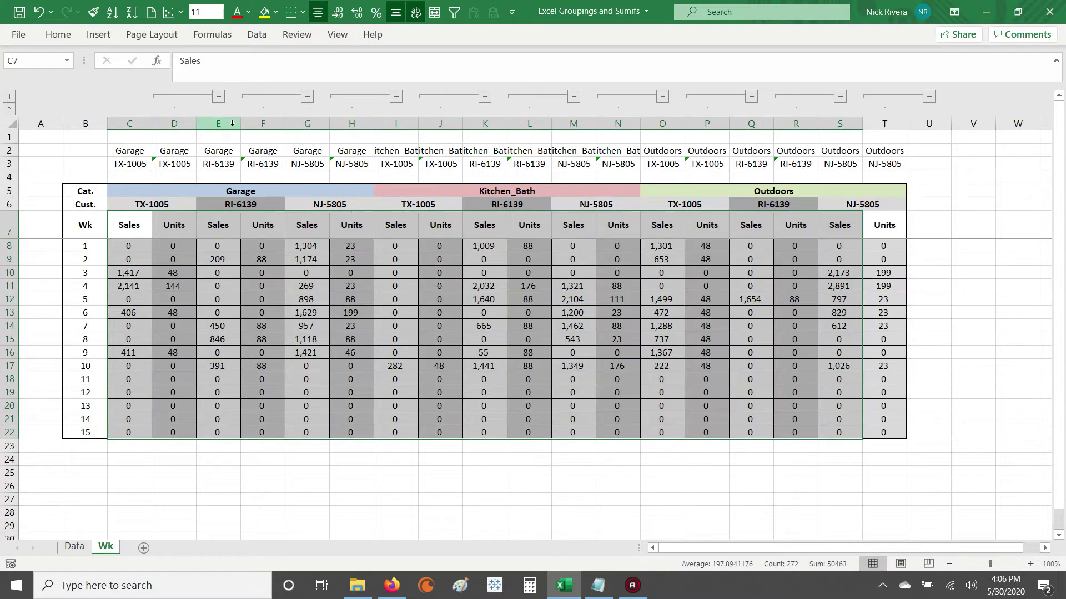
pyautogui.click(176, 122)
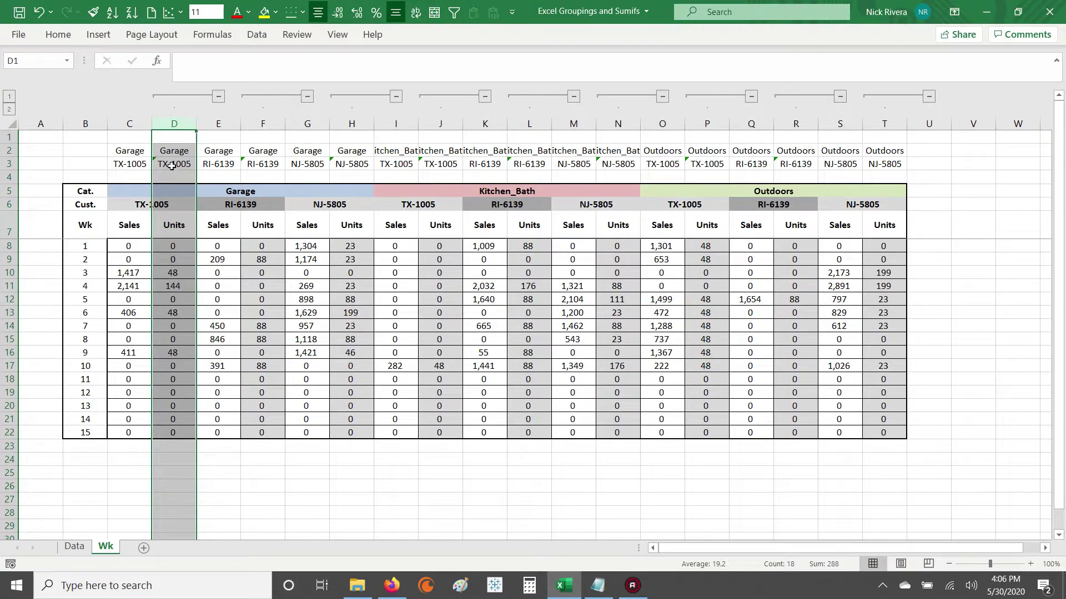
# Select the report figures and check the SUMIFS formula in cell D8
pyautogui.moveTo(125, 148); pyautogui.dragTo(885, 432)
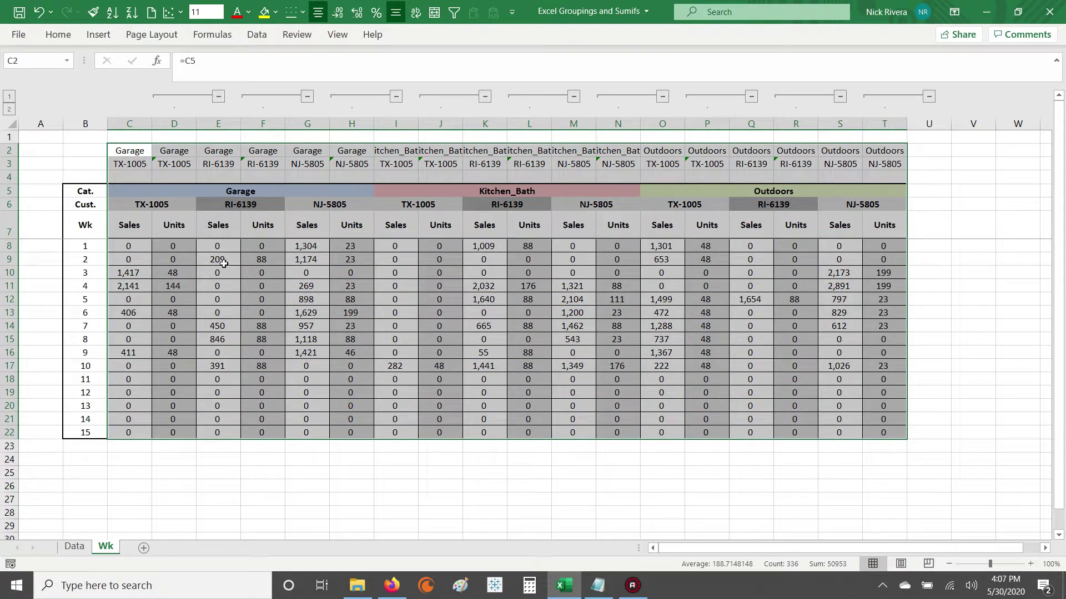
pyautogui.moveTo(176, 248); pyautogui.dragTo(174, 431)
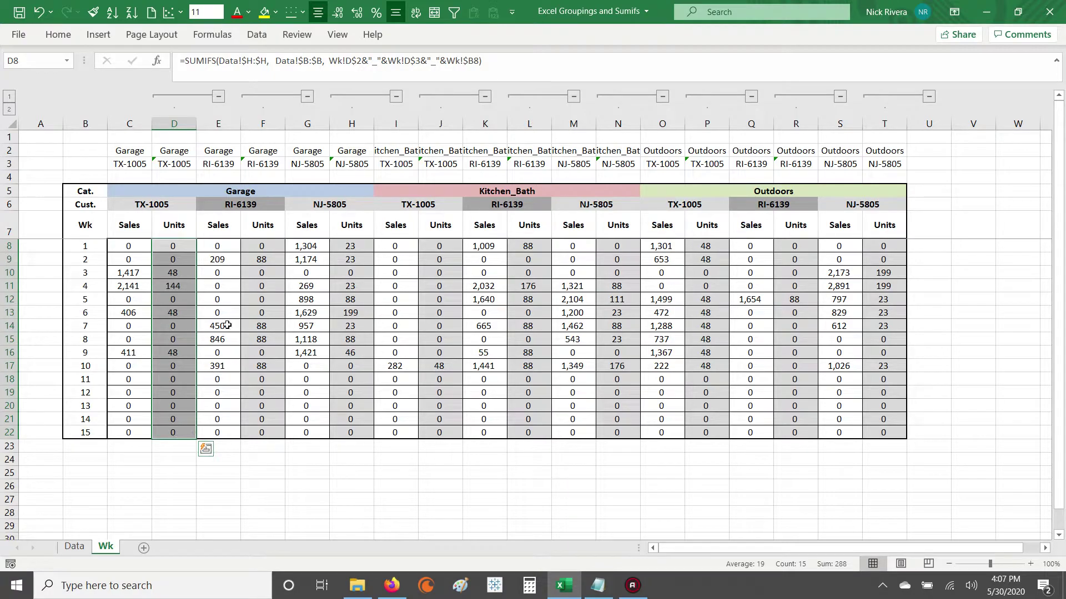
pyautogui.click(173, 245)
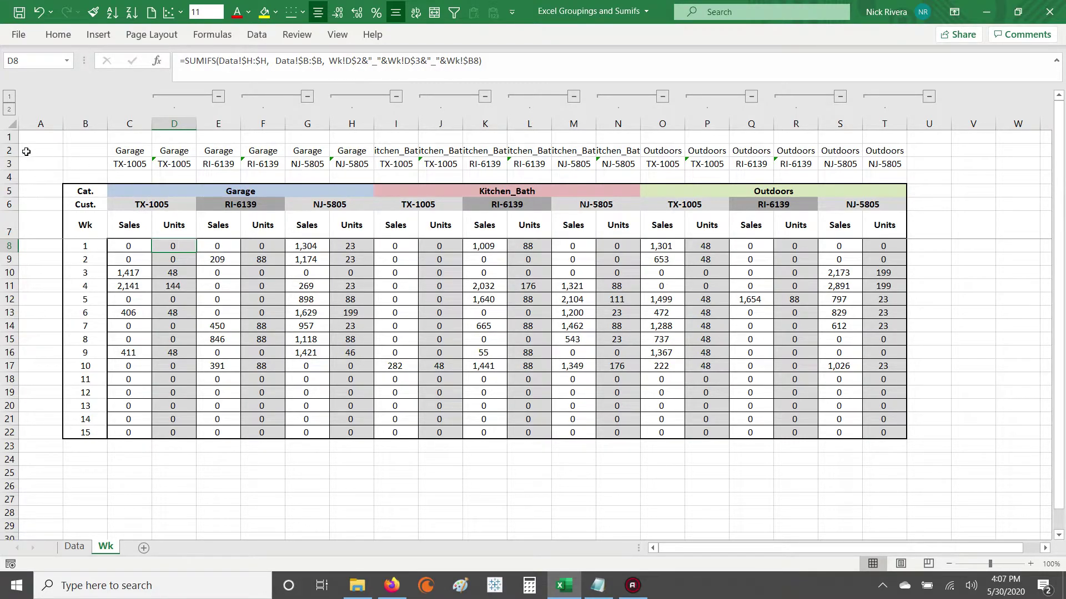
# View C11's formula references without changes, then go to the Data sheet's Orders Table
pyautogui.click(129, 286)
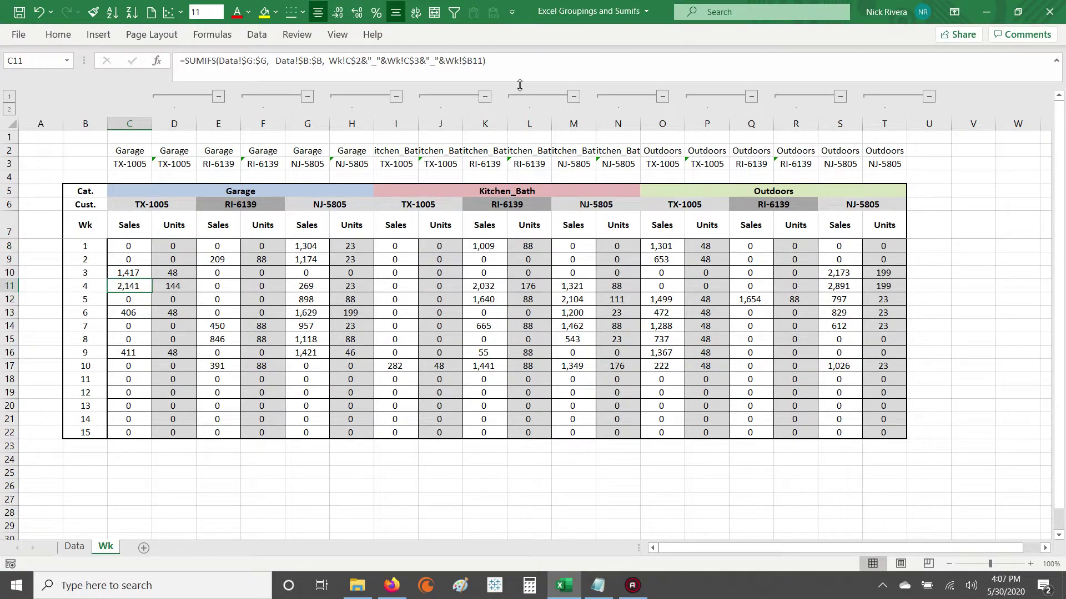
pyautogui.press('F2')
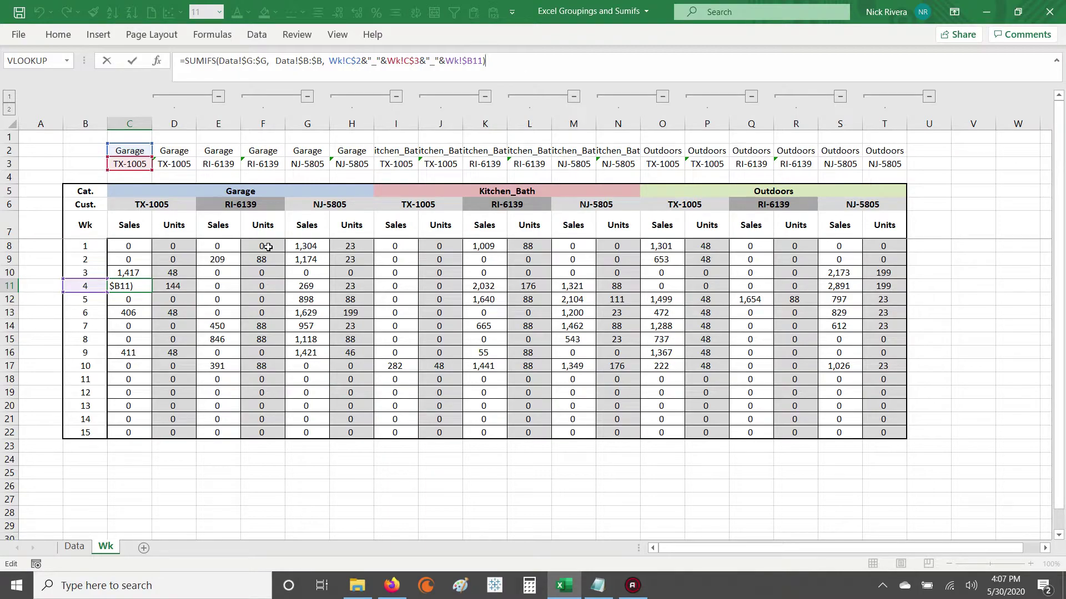
pyautogui.press('Escape')
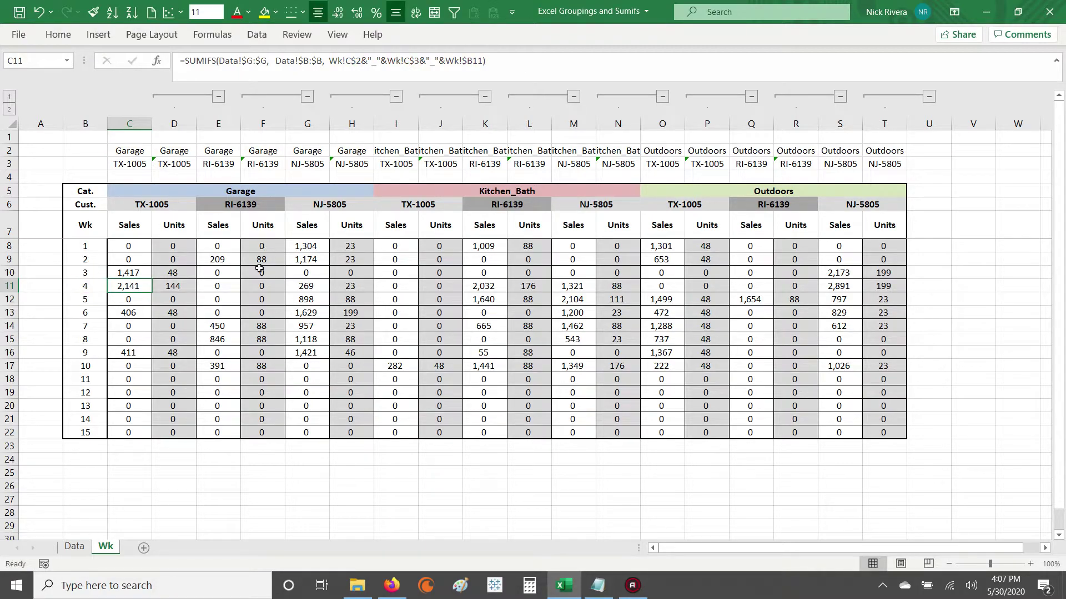
pyautogui.click(71, 552)
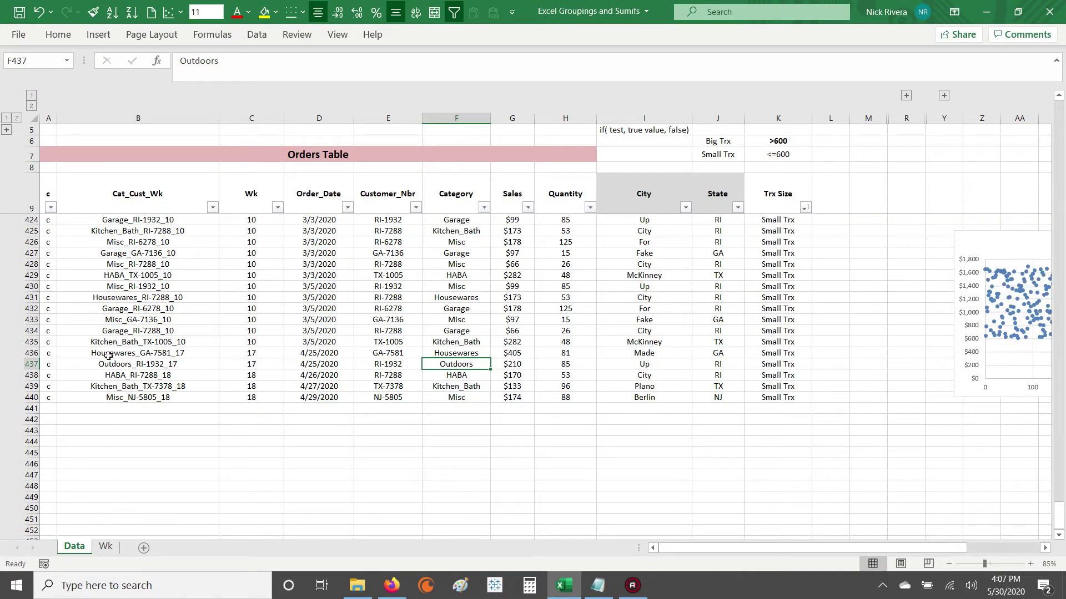
# Return to the Wk sheet and trace the SUMIFS formula in C10
pyautogui.click(106, 547)
pyautogui.press('Up')
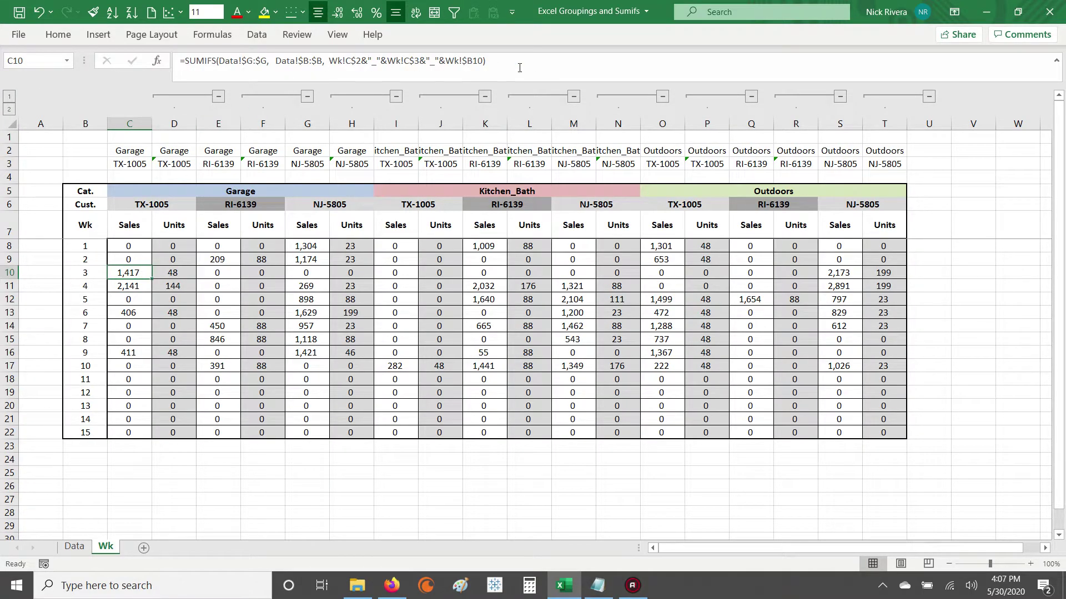
pyautogui.click(541, 61)
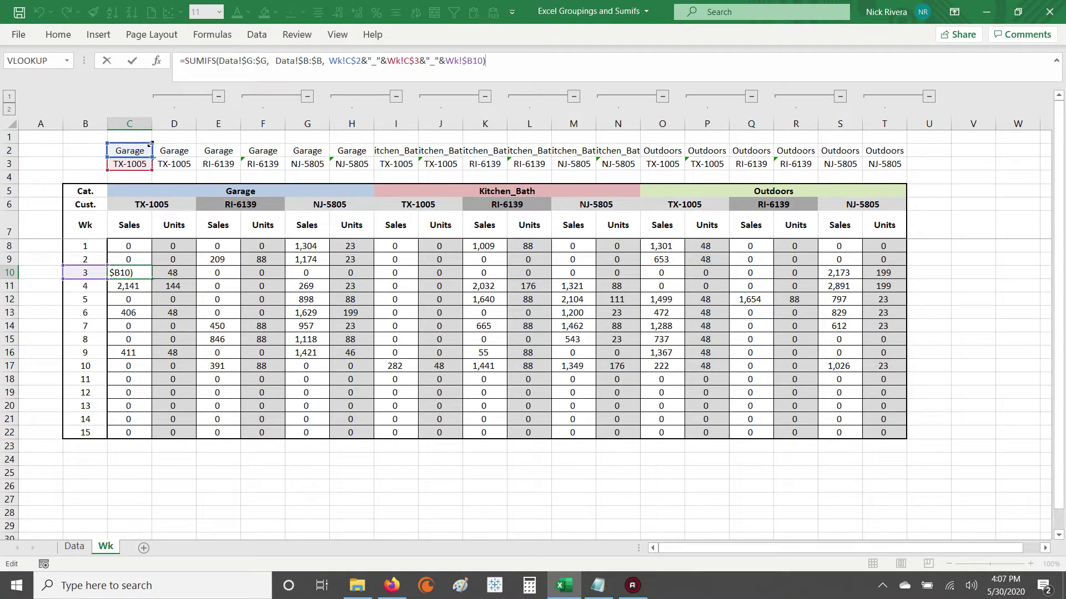
pyautogui.press('Tab')
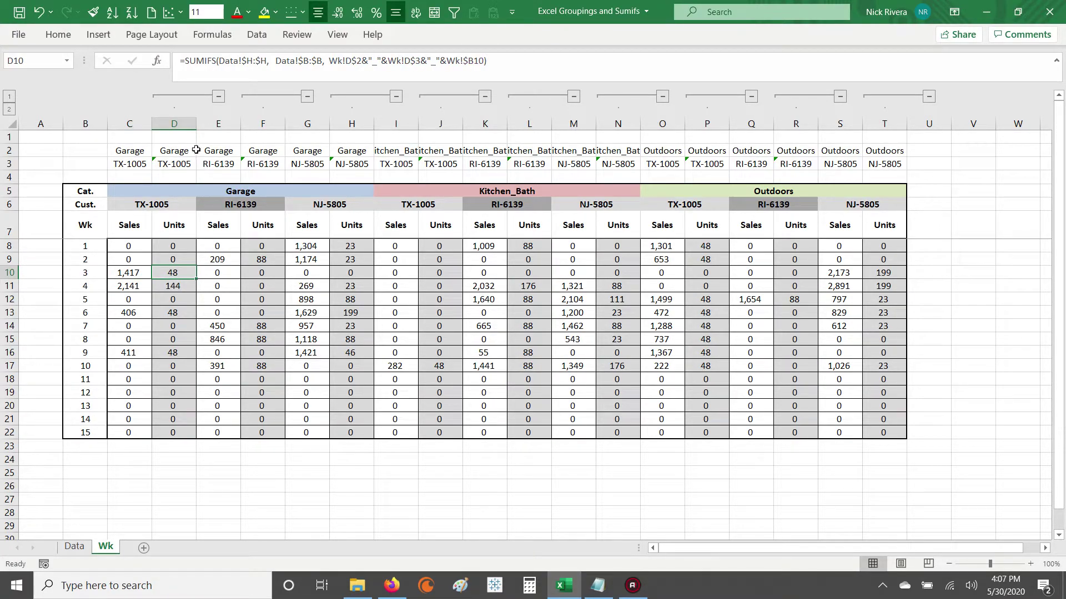
# Inspect the SUMIFS formulas in C12, F12 and G13, leaving each unchanged
pyautogui.press('Left')
pyautogui.press('Down')
pyautogui.press('Down')
pyautogui.press('F2')
pyautogui.press('Tab')
pyautogui.press('Tab')
pyautogui.press('Tab')
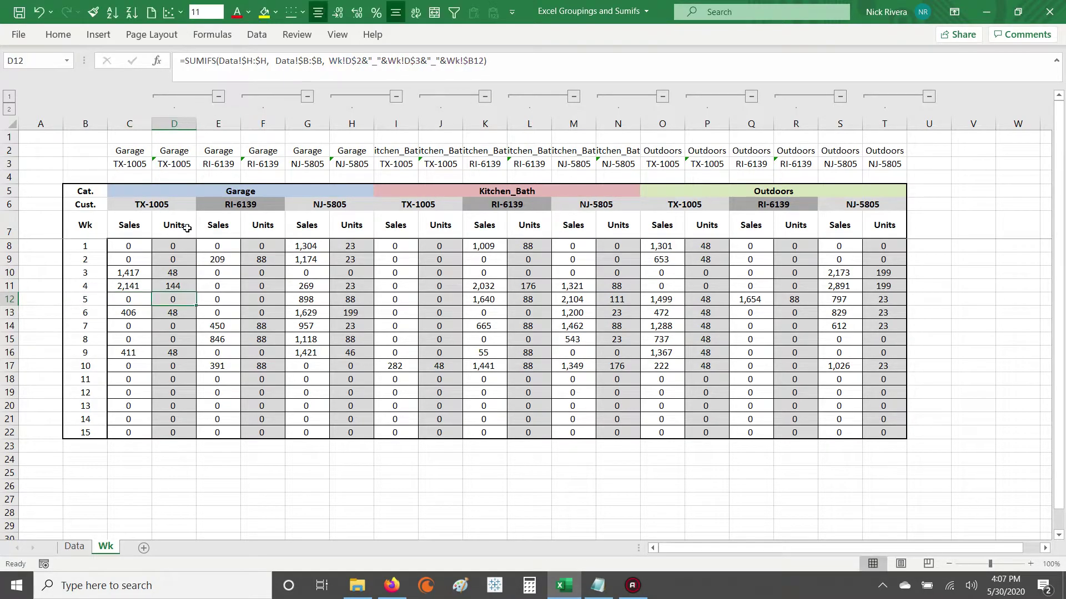
pyautogui.press('F2')
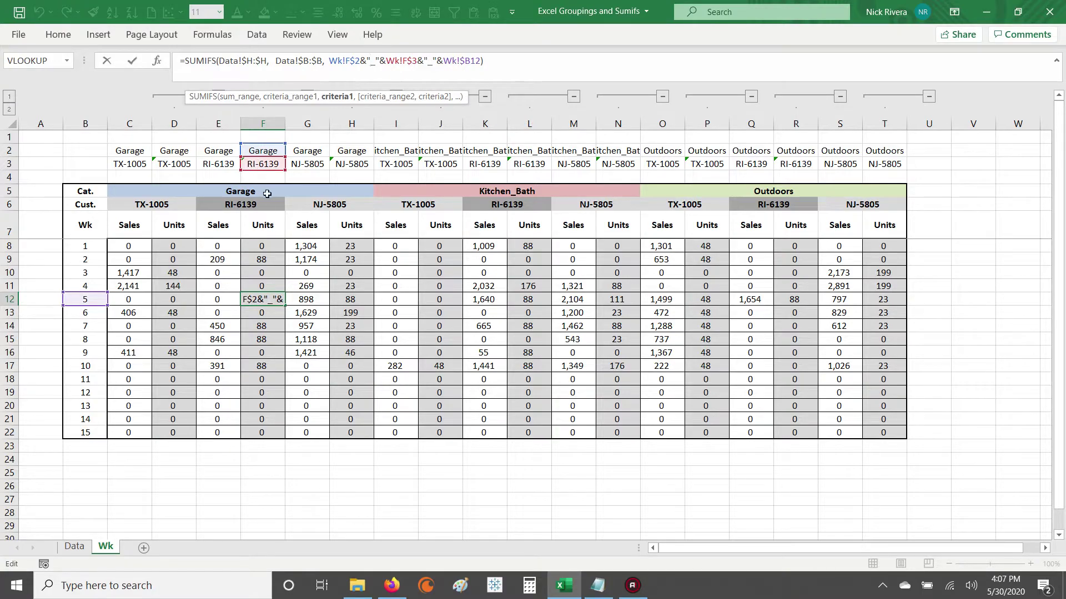
pyautogui.press('Tab')
pyautogui.press('Down')
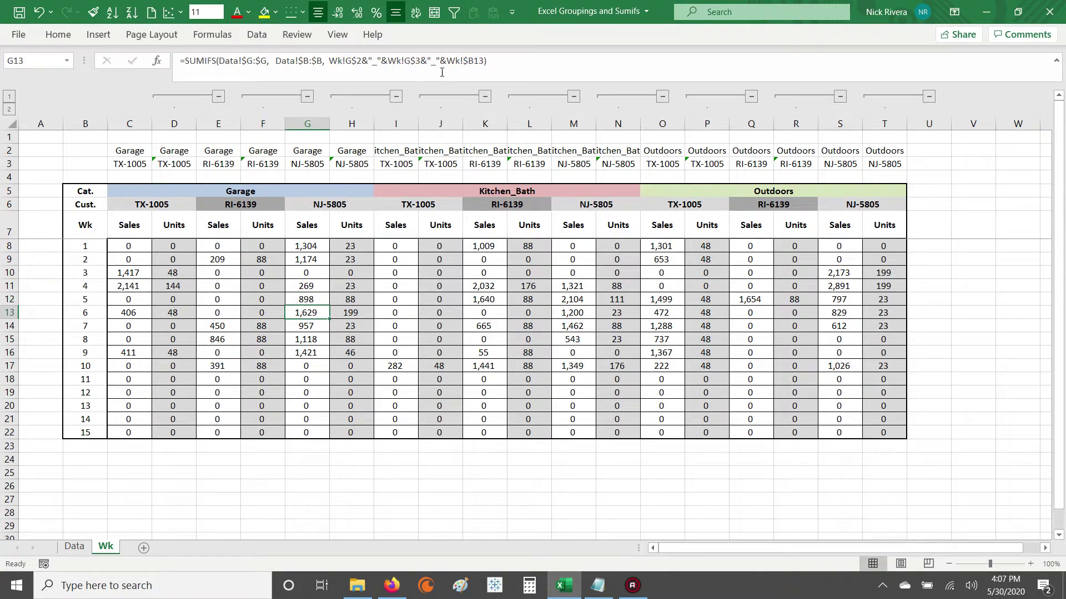
pyautogui.press('F2')
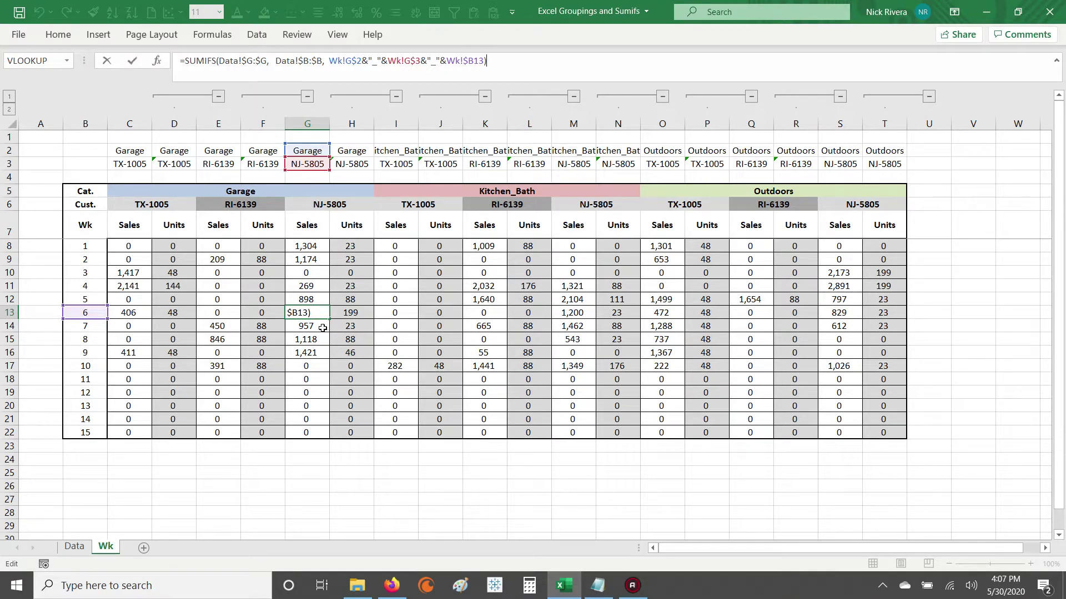
pyautogui.press('Escape')
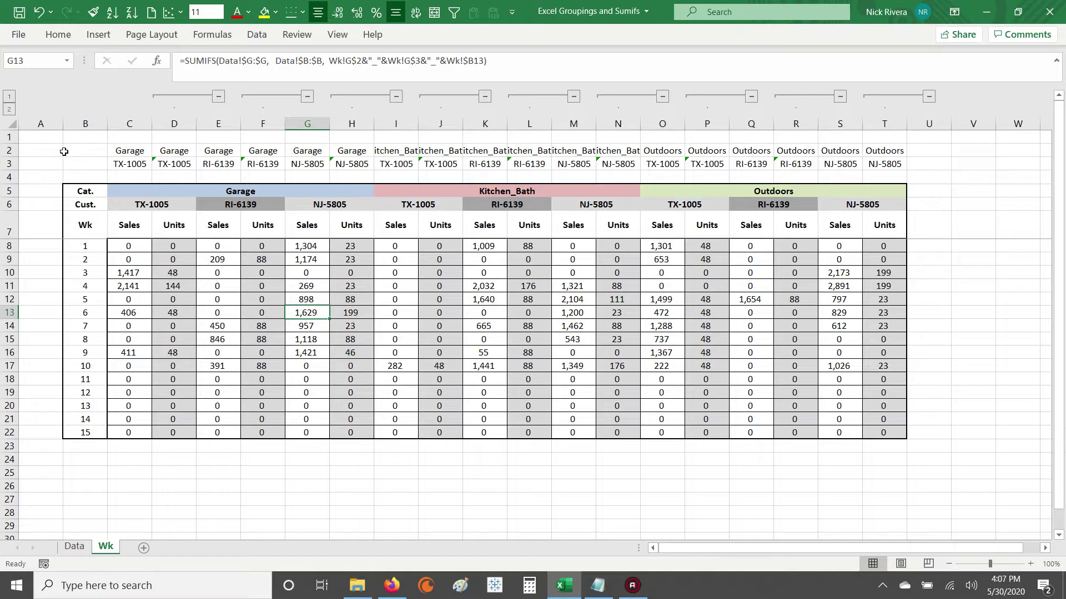
# Select rows 2 and 3 with the helper category and customer labels and group them
pyautogui.moveTo(135, 150); pyautogui.dragTo(892, 165)
pyautogui.moveTo(123, 150); pyautogui.dragTo(886, 162)
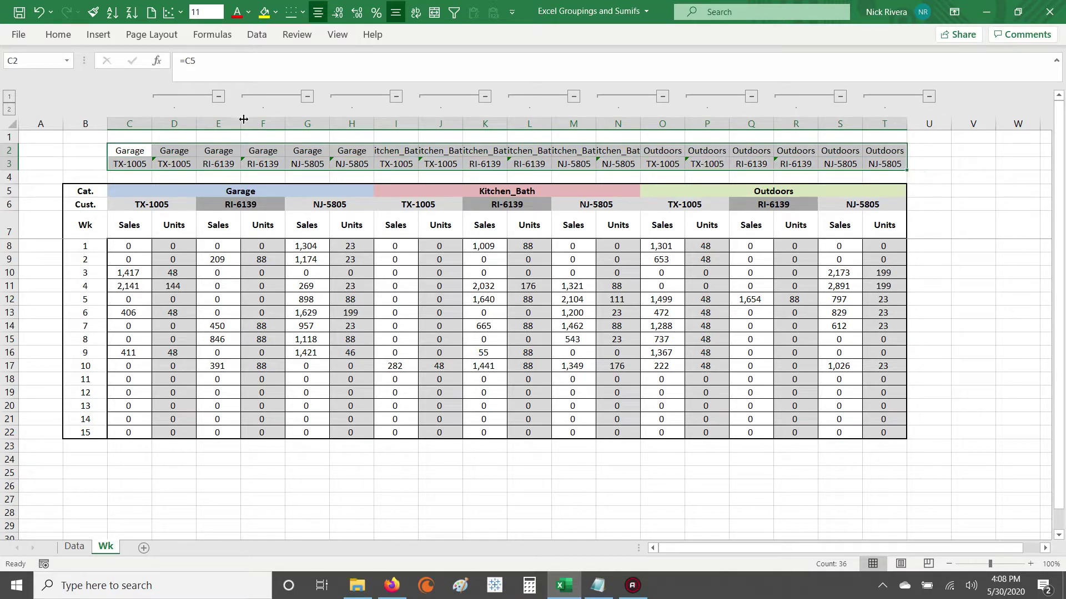
pyautogui.click(134, 148)
pyautogui.moveTo(129, 150); pyautogui.dragTo(885, 162)
pyautogui.click(129, 147)
pyautogui.moveTo(115, 198); pyautogui.dragTo(888, 206)
pyautogui.click(158, 177)
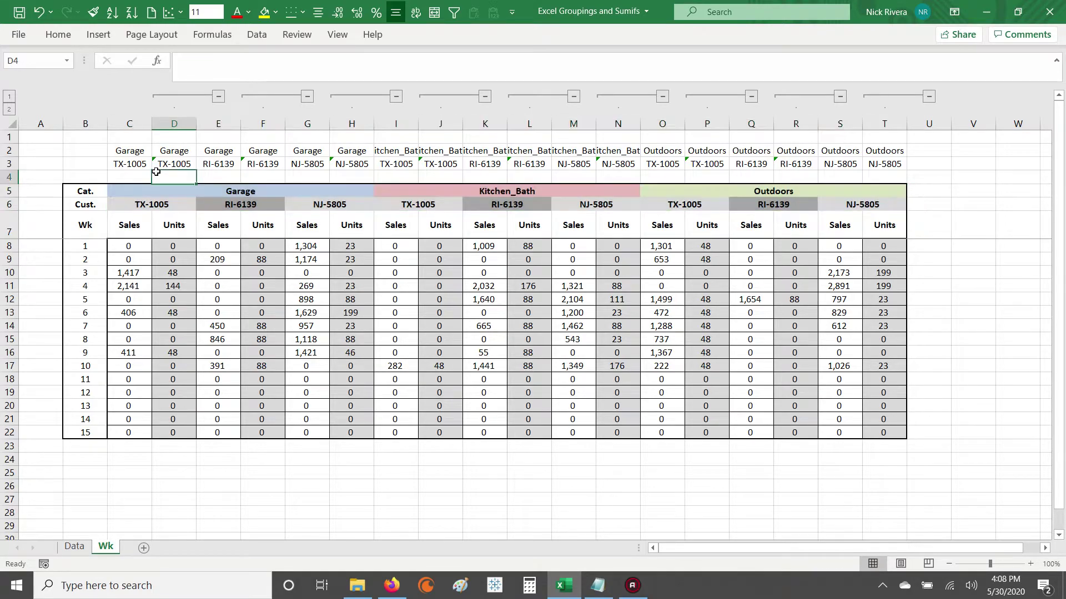
pyautogui.moveTo(9, 151); pyautogui.dragTo(9, 164)
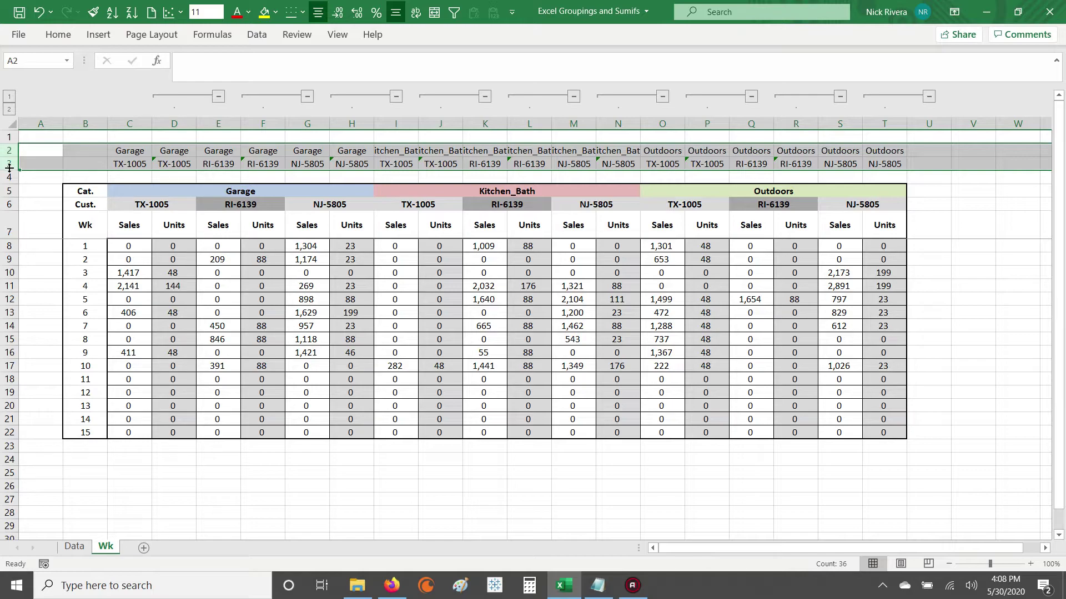
pyautogui.click(257, 34)
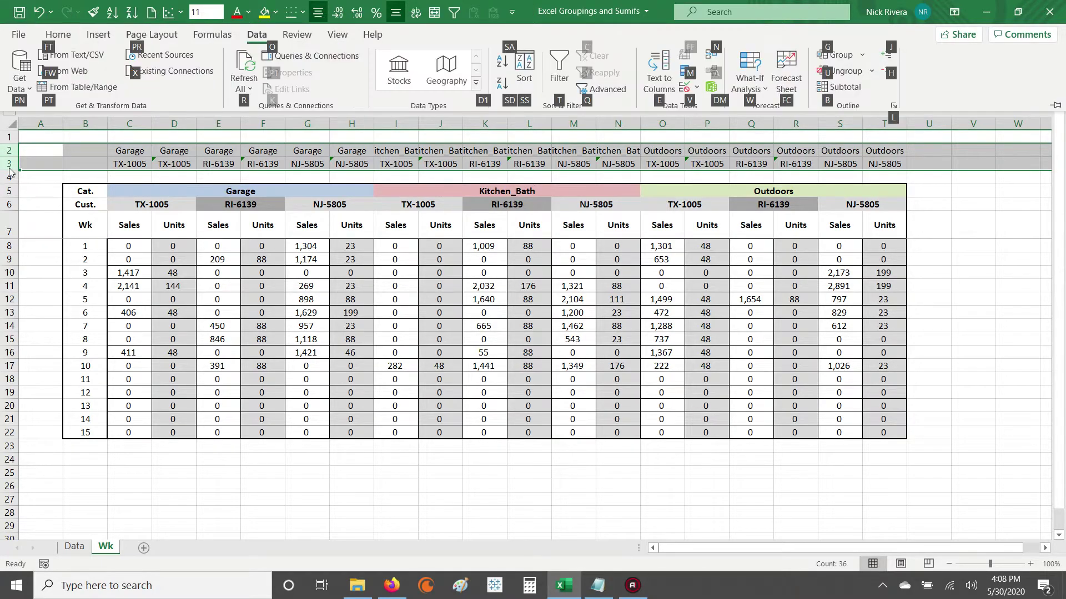
pyautogui.click(821, 53)
pyautogui.click(838, 83)
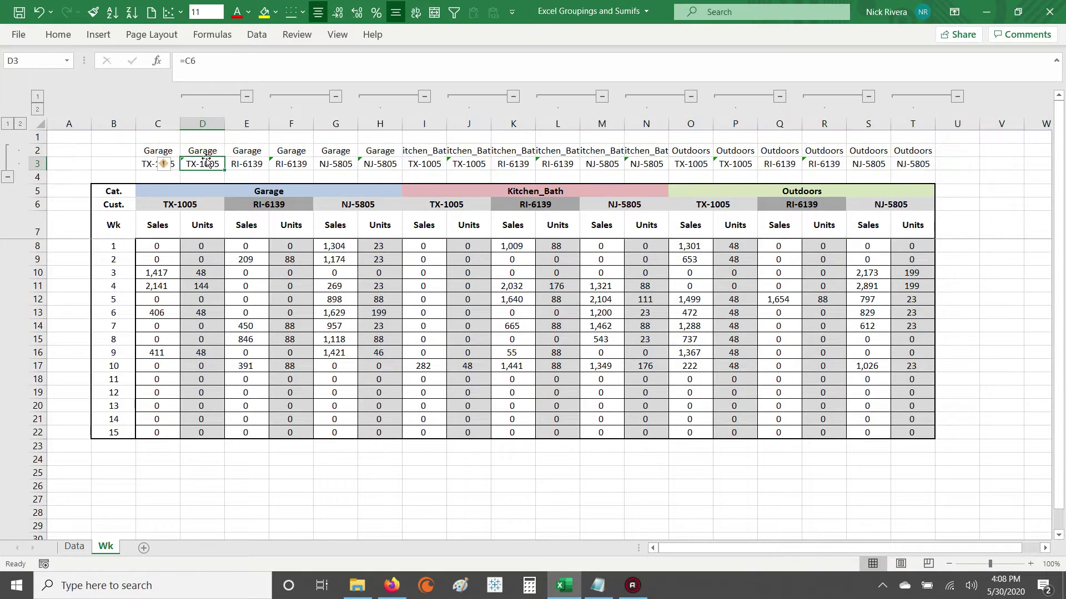
pyautogui.click(246, 96)
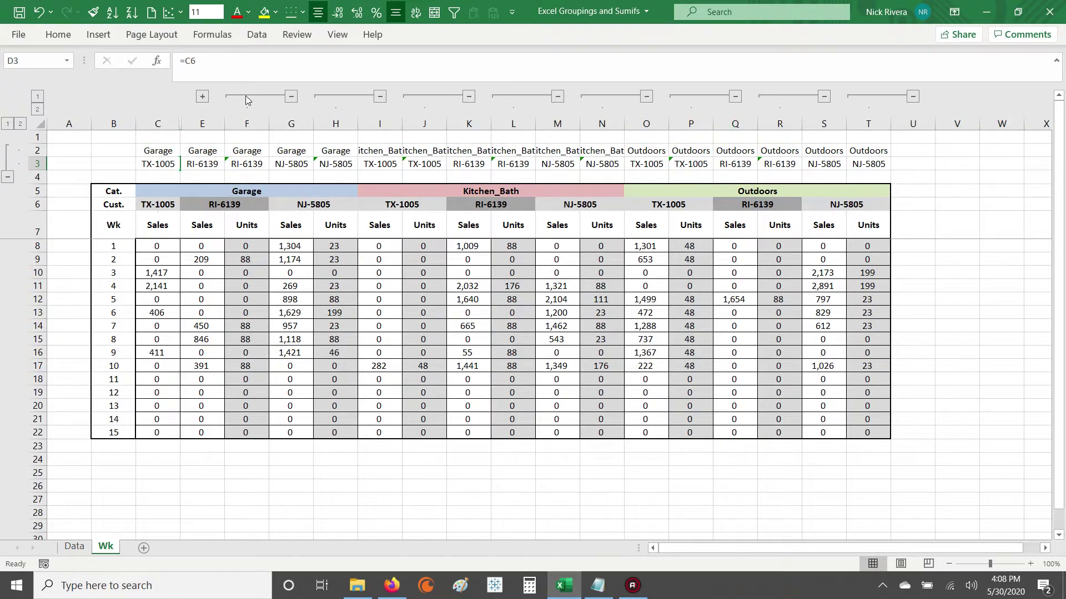
pyautogui.click(202, 97)
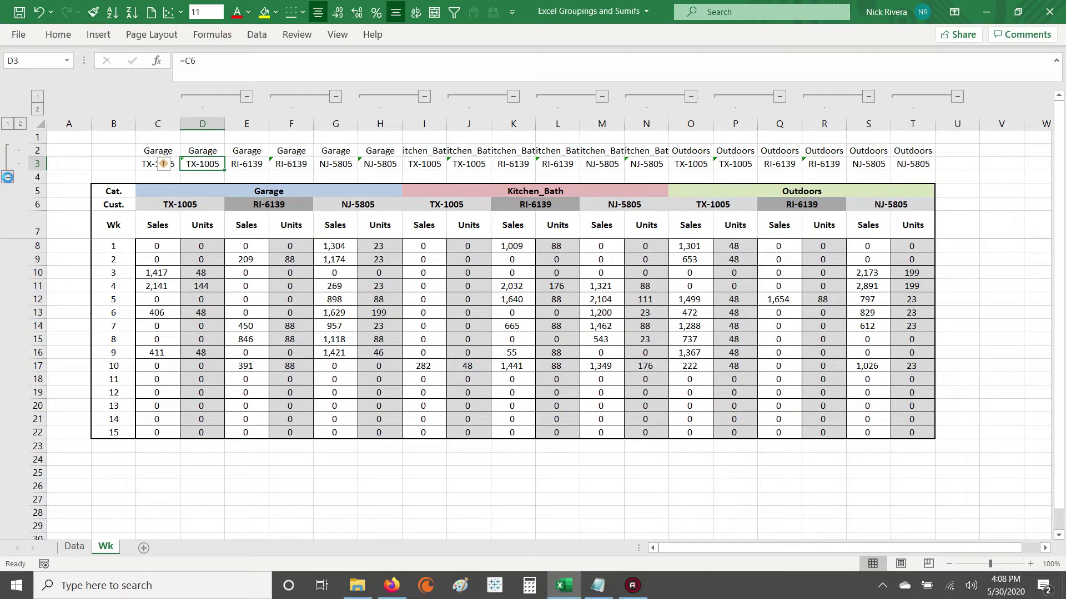
pyautogui.click(8, 178)
pyautogui.click(7, 151)
pyautogui.doubleClick(203, 272)
pyautogui.click(321, 62)
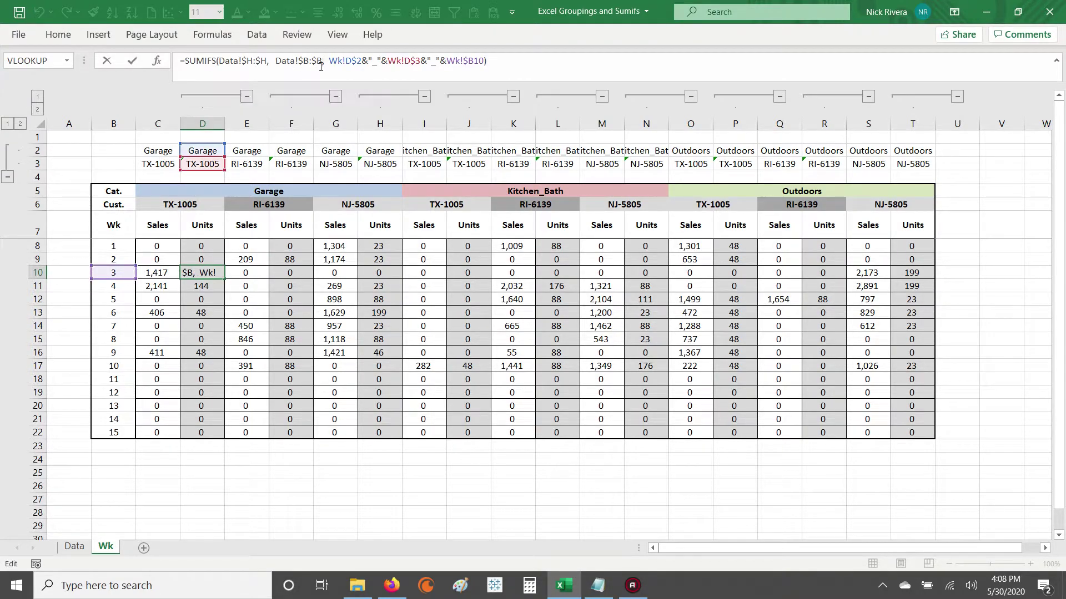
pyautogui.press('Return')
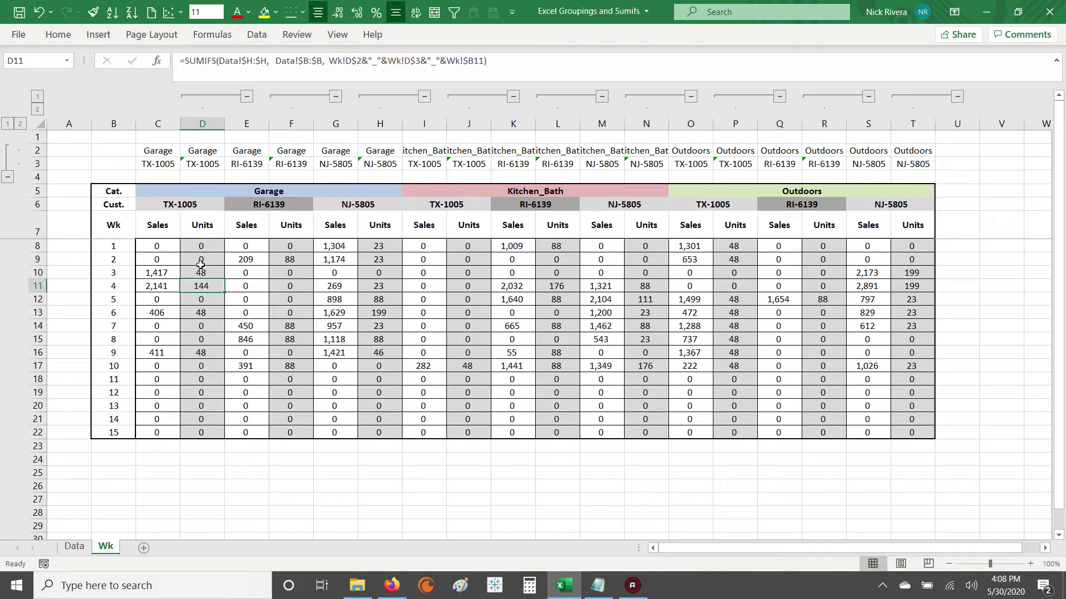
pyautogui.moveTo(108, 286); pyautogui.dragTo(151, 282)
pyautogui.click(200, 286)
pyautogui.click(8, 179)
pyautogui.click(534, 62)
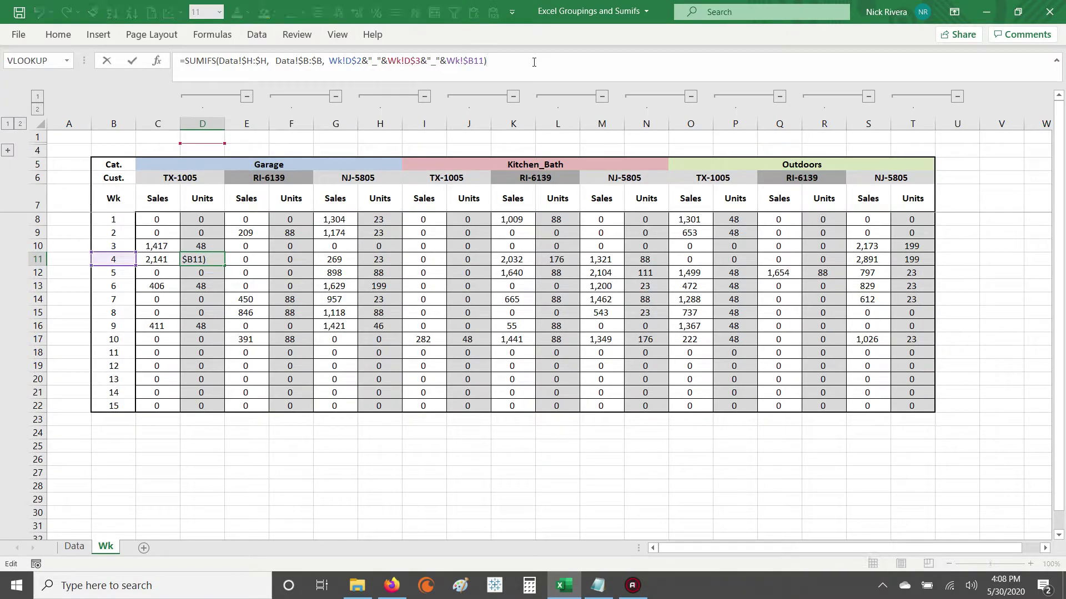
pyautogui.press('Return')
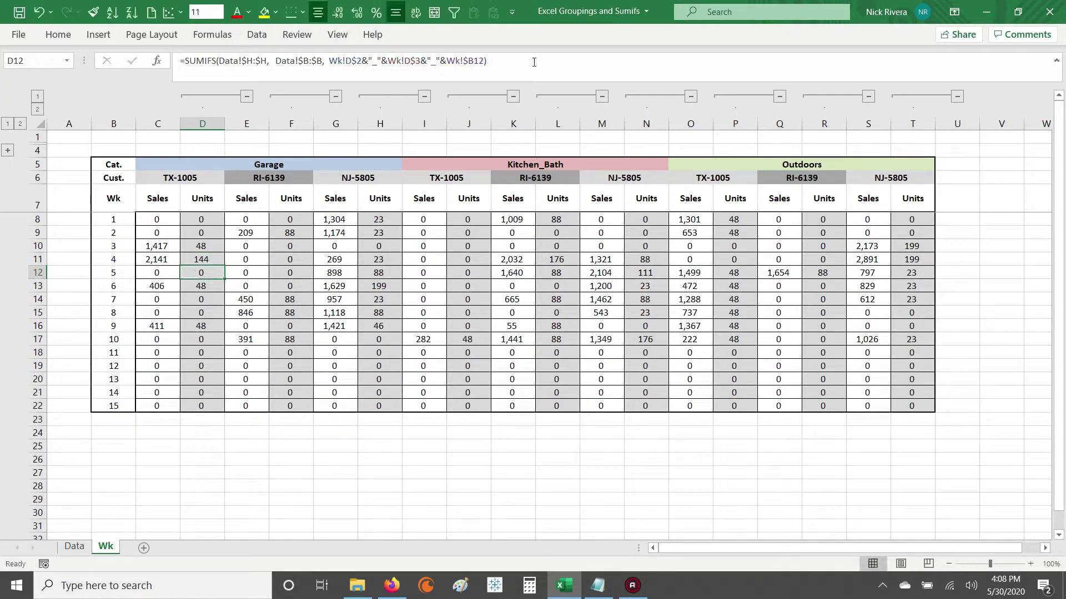
pyautogui.click(202, 258)
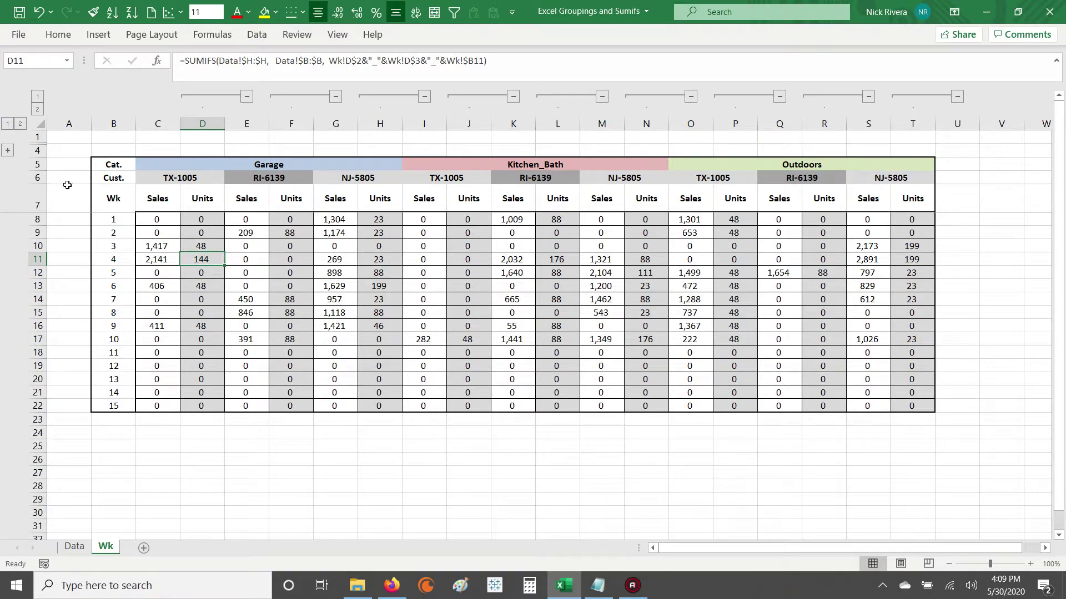
pyautogui.click(8, 150)
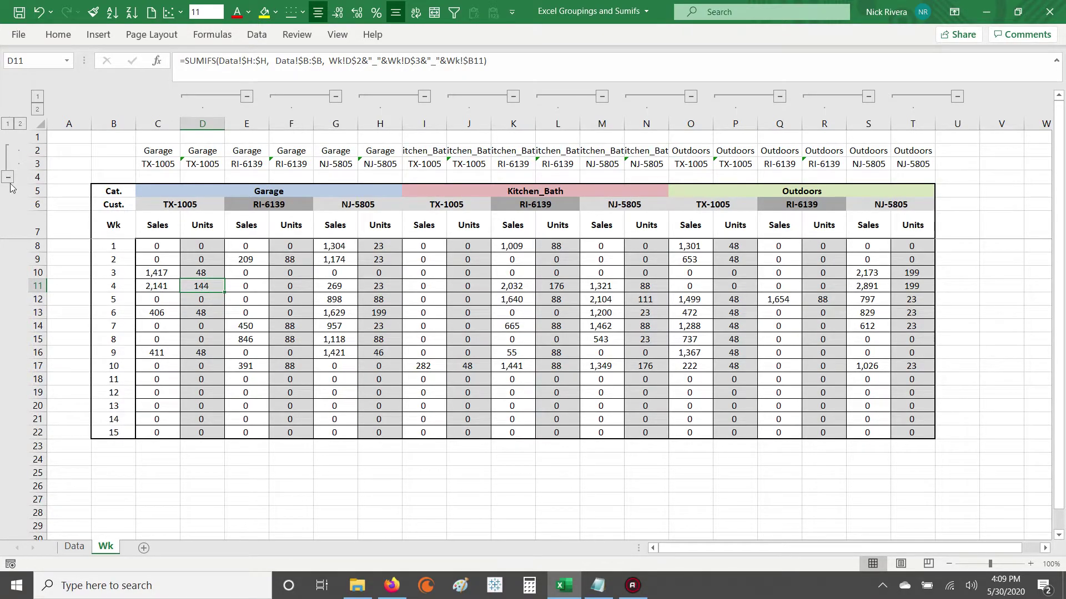
pyautogui.click(9, 180)
pyautogui.click(8, 150)
pyautogui.moveTo(38, 151); pyautogui.dragTo(40, 162)
pyautogui.moveTo(164, 151); pyautogui.dragTo(829, 163)
pyautogui.click(10, 177)
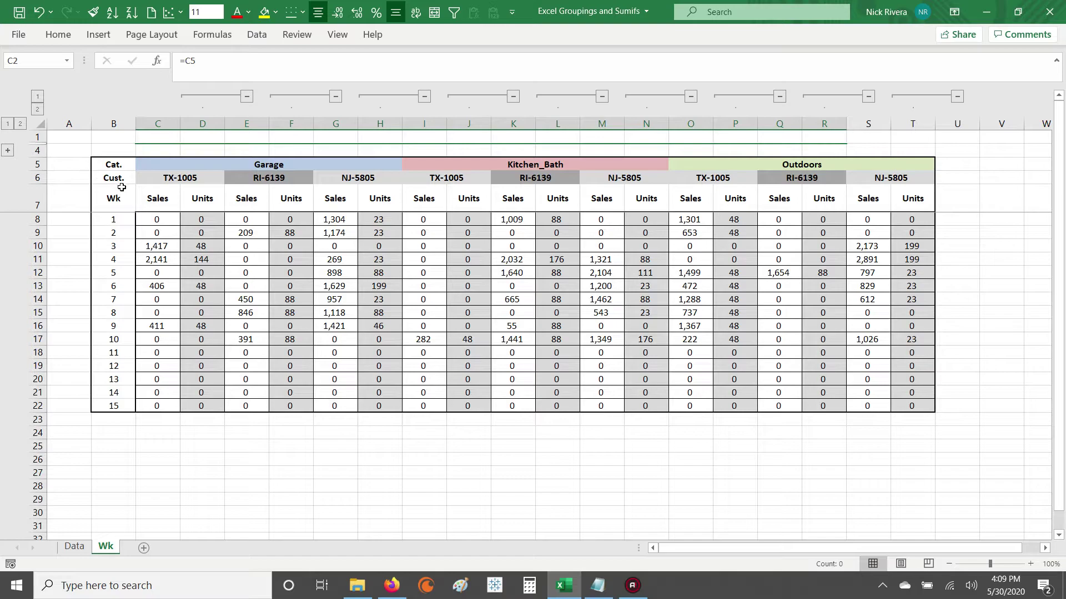
pyautogui.moveTo(143, 220); pyautogui.dragTo(917, 408)
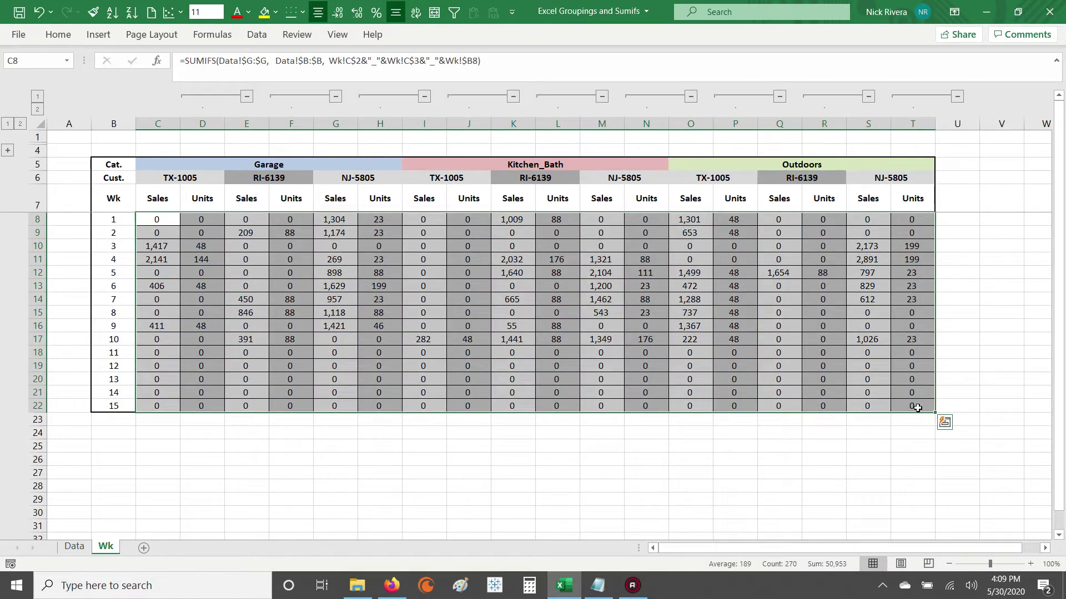
pyautogui.click(8, 149)
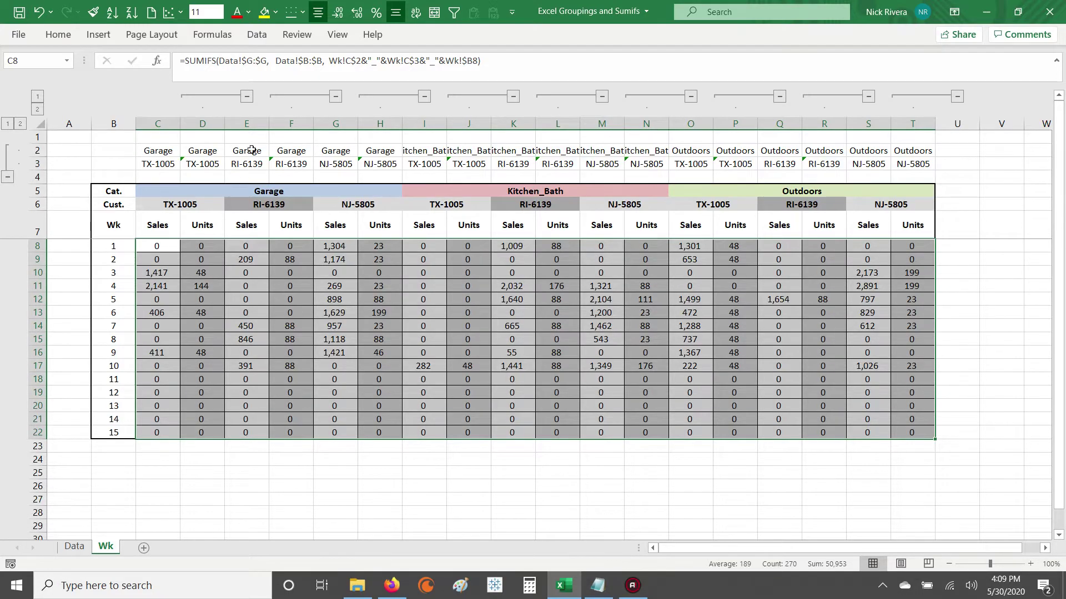
pyautogui.moveTo(166, 147); pyautogui.dragTo(516, 181)
pyautogui.click(514, 178)
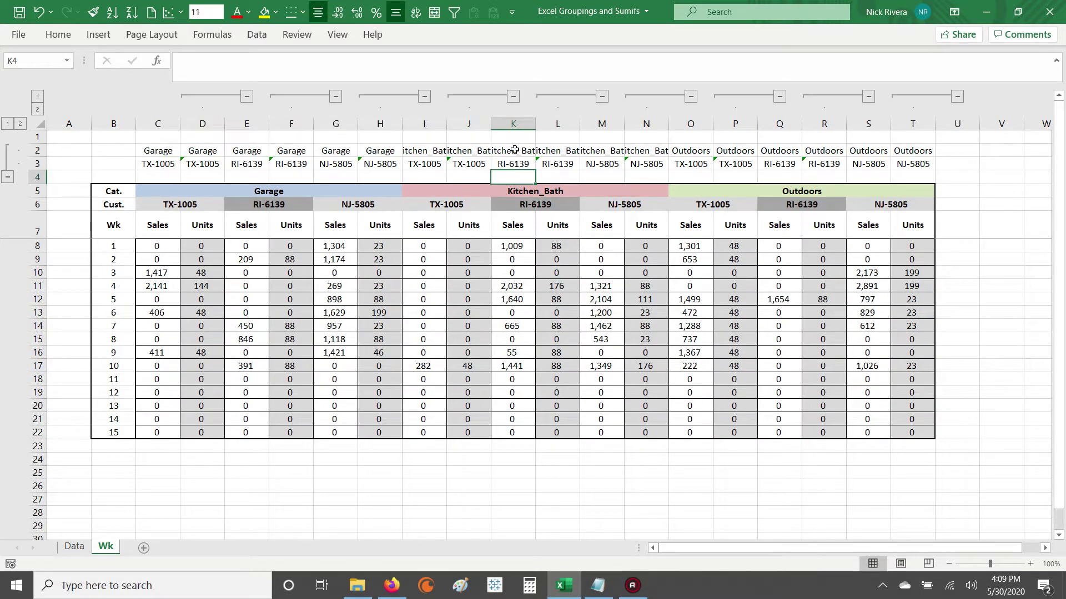
pyautogui.click(515, 150)
pyautogui.doubleClick(535, 123)
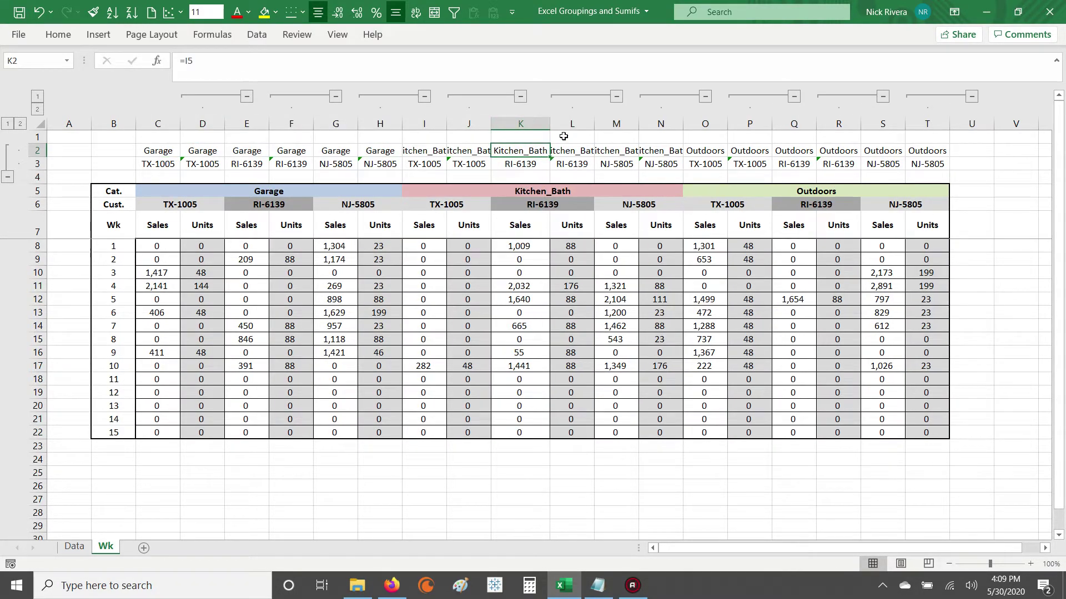
pyautogui.doubleClick(595, 124)
pyautogui.moveTo(501, 150); pyautogui.dragTo(560, 145)
pyautogui.click(537, 124)
pyautogui.click(514, 177)
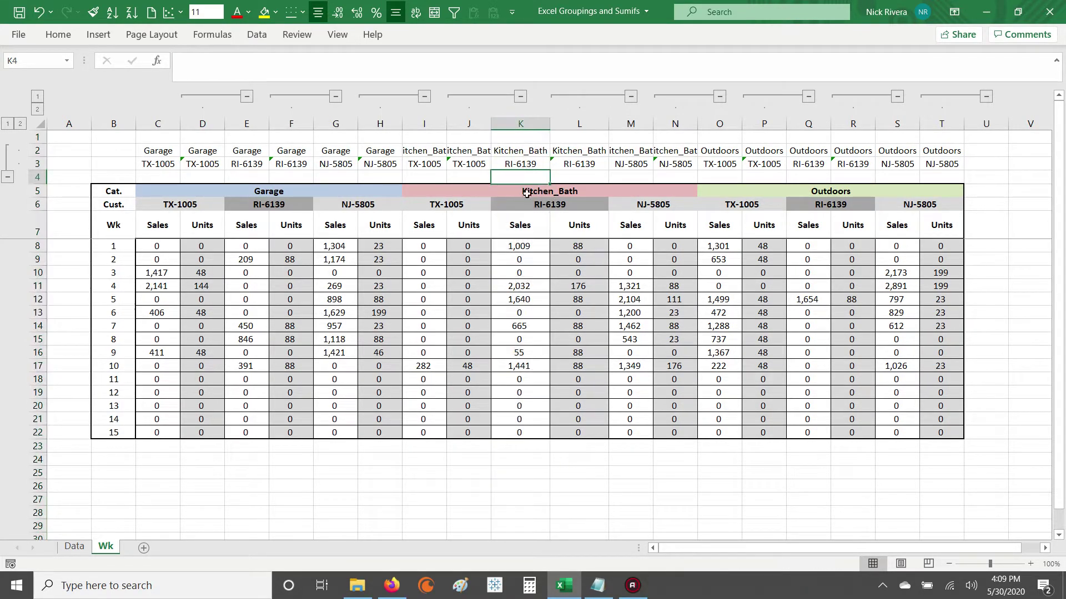
pyautogui.moveTo(151, 242); pyautogui.dragTo(941, 433)
pyautogui.click(524, 485)
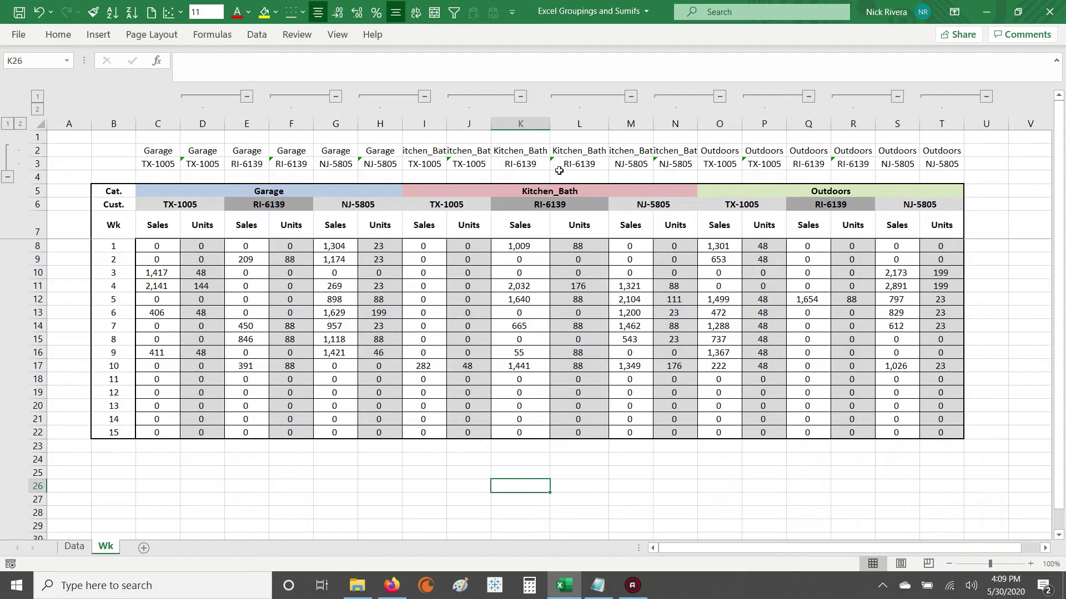
pyautogui.hotkey('ctrl', 'z')
pyautogui.hotkey('ctrl', 'z')
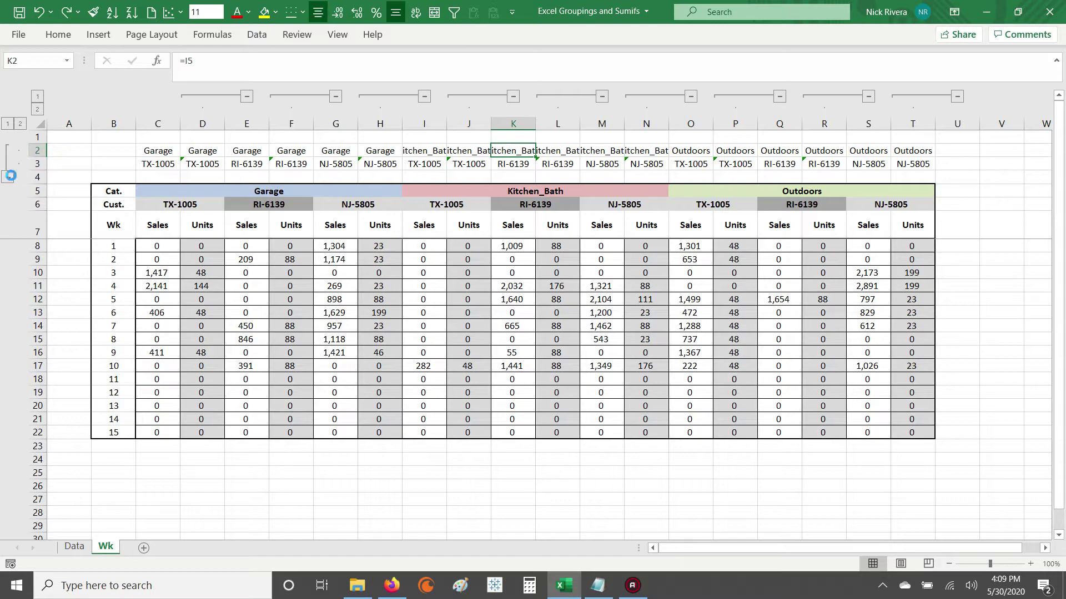
pyautogui.click(8, 177)
pyautogui.click(8, 152)
pyautogui.click(9, 179)
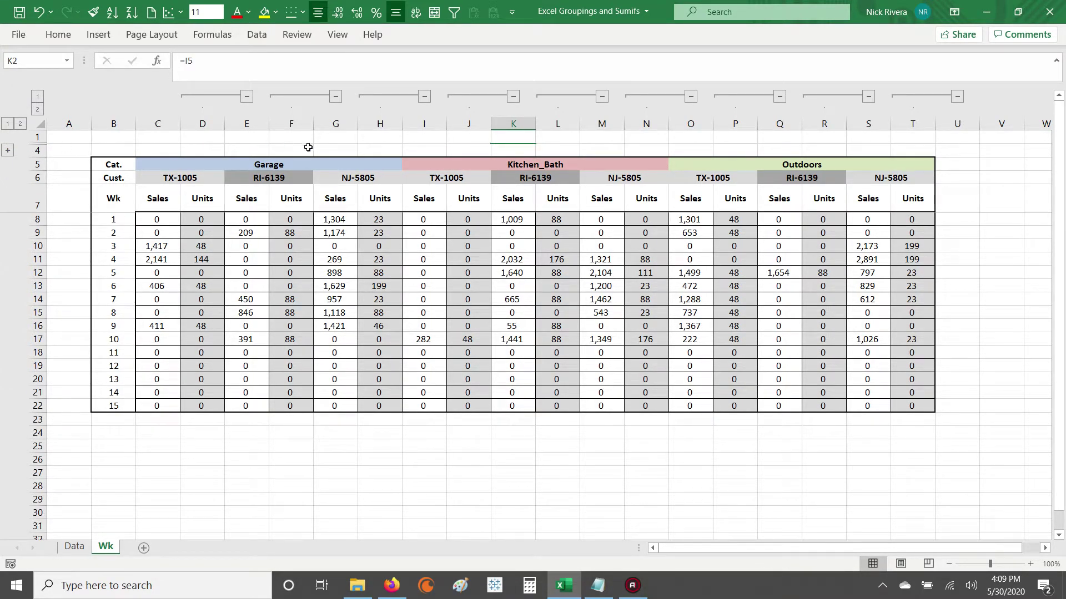
pyautogui.click(503, 151)
pyautogui.click(8, 151)
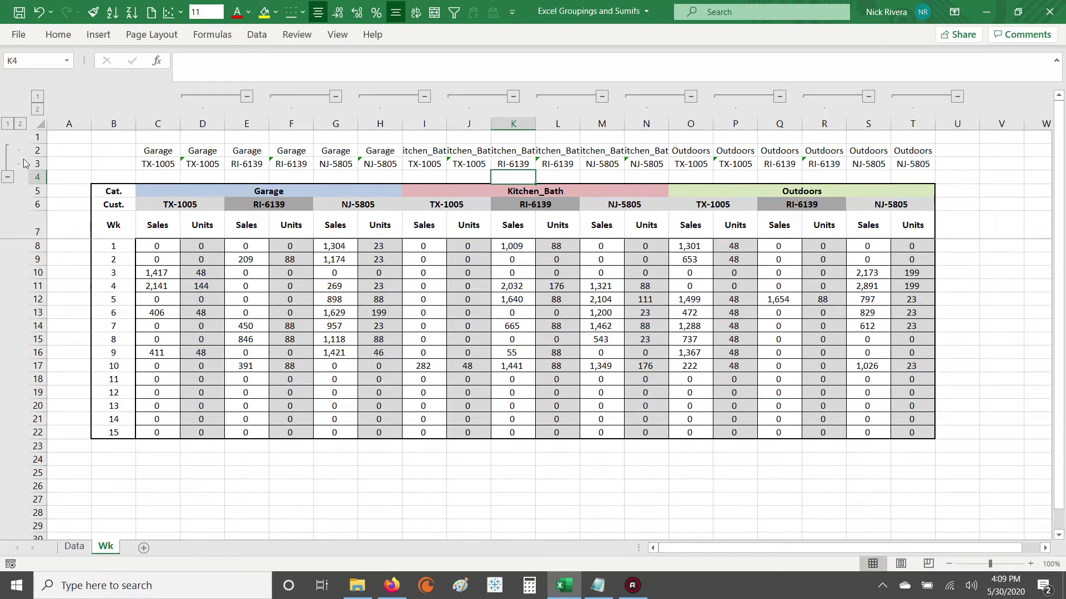
pyautogui.moveTo(35, 150); pyautogui.dragTo(34, 164)
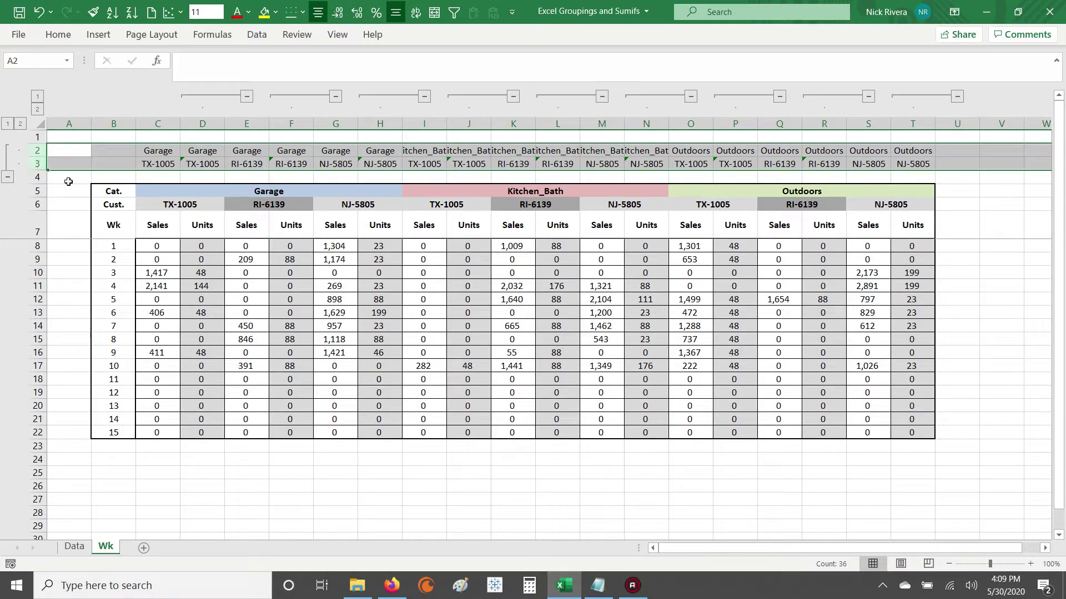
# Collapse and expand the rows 2–3 helper label group repeatedly, undoing an accidental row-height change
pyautogui.click(249, 205)
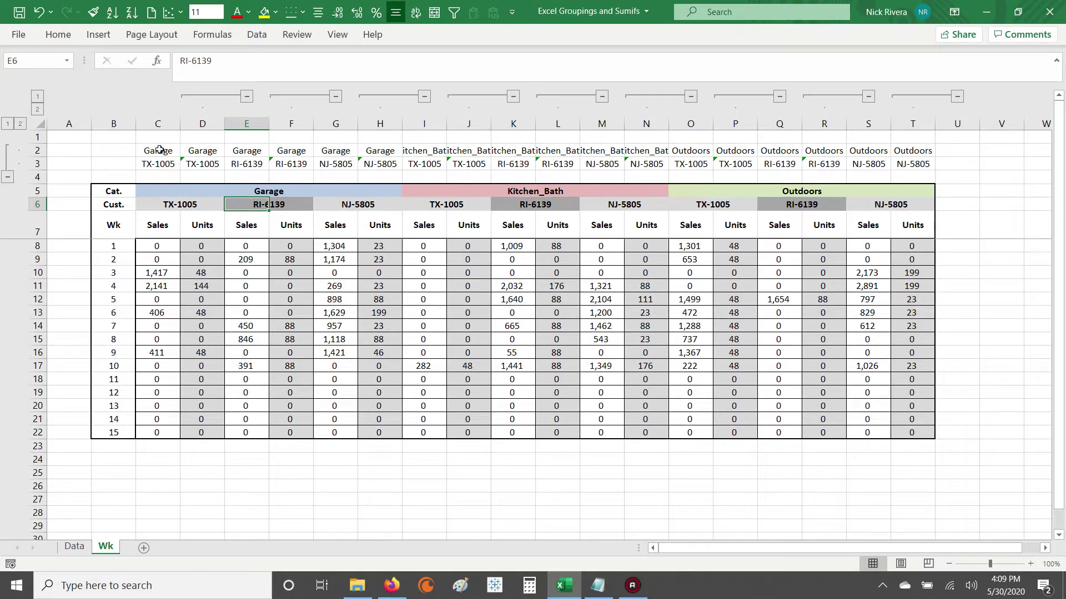
pyautogui.moveTo(34, 145); pyautogui.dragTo(35, 150)
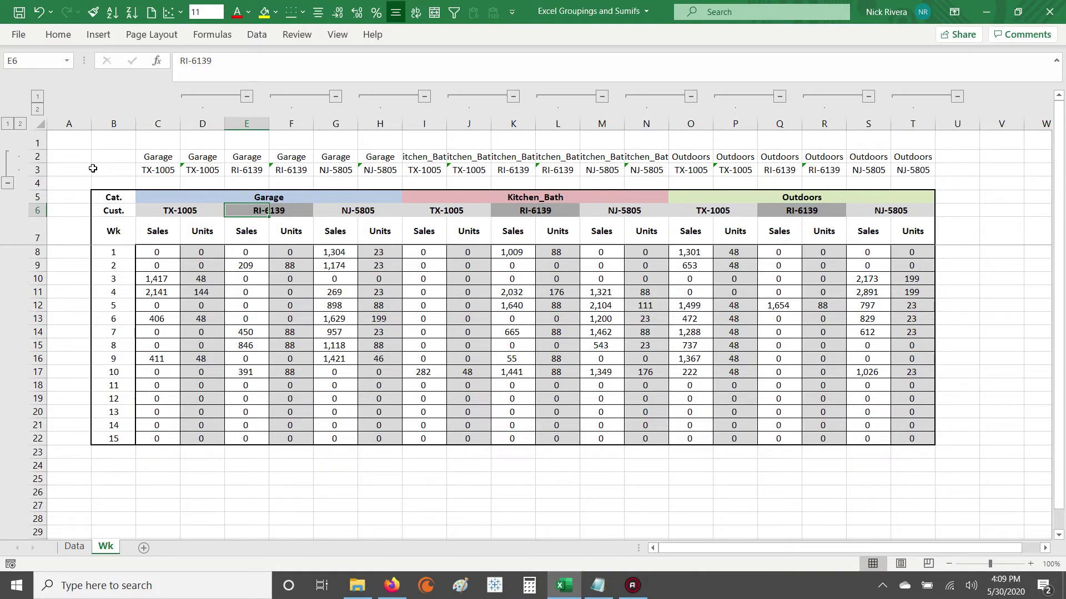
pyautogui.hotkey('ctrl', 'z')
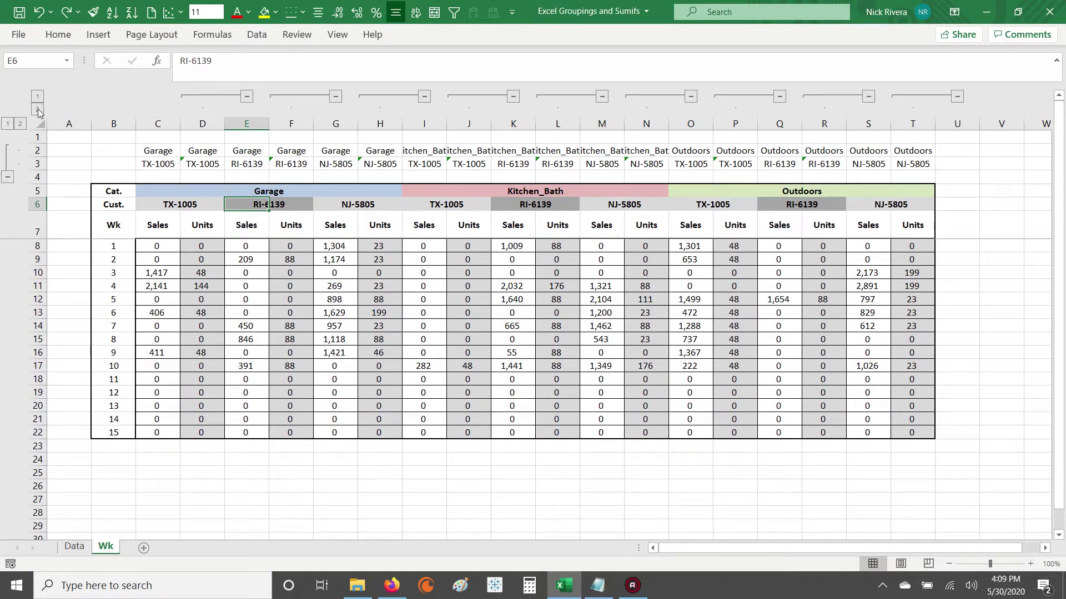
pyautogui.click(9, 124)
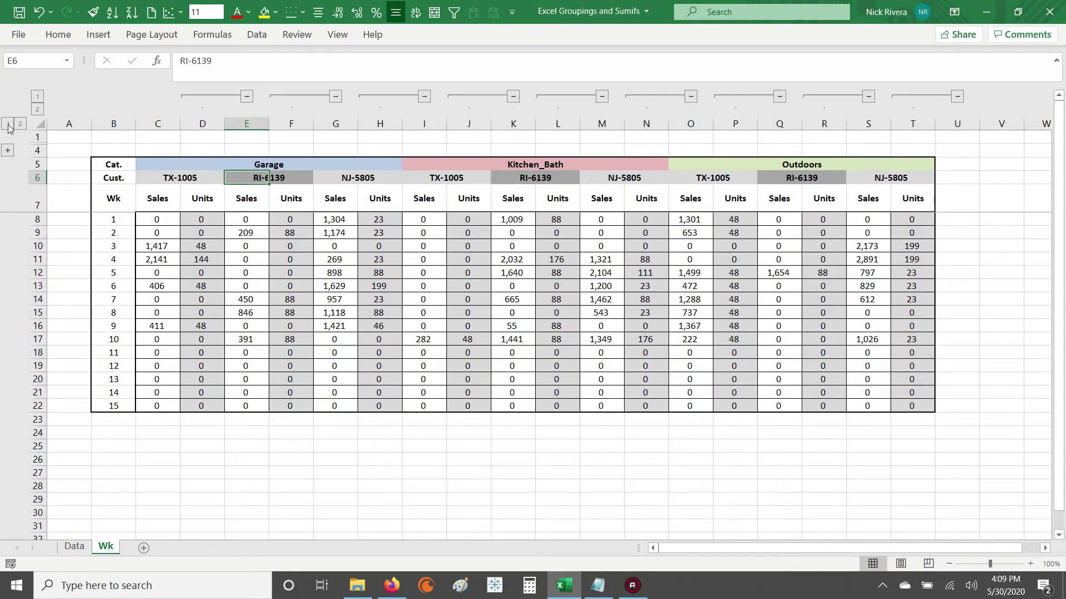
pyautogui.click(21, 125)
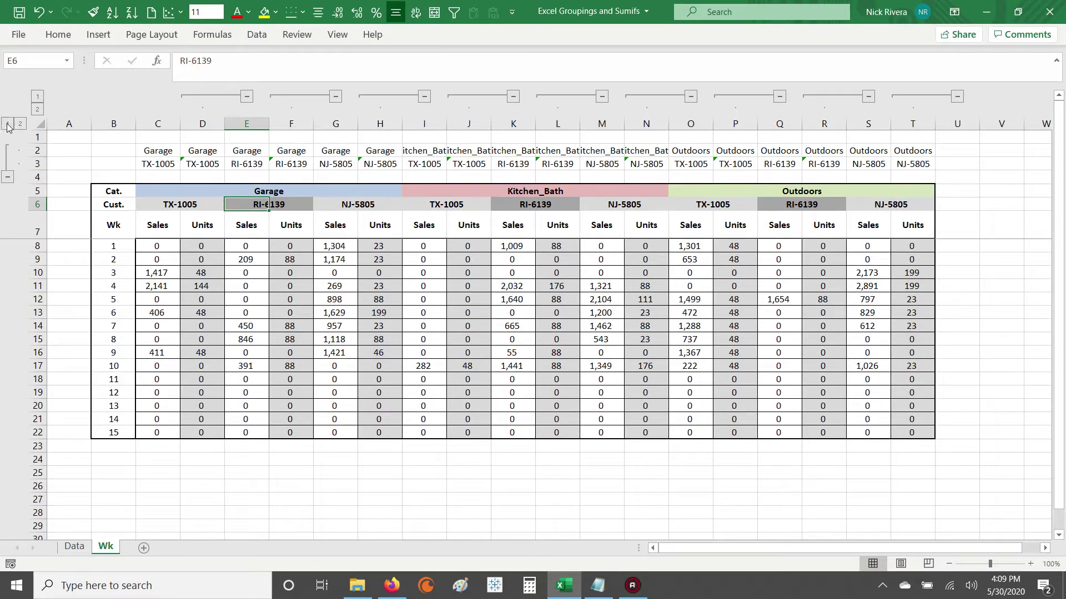
pyautogui.click(12, 125)
pyautogui.click(20, 125)
pyautogui.click(12, 125)
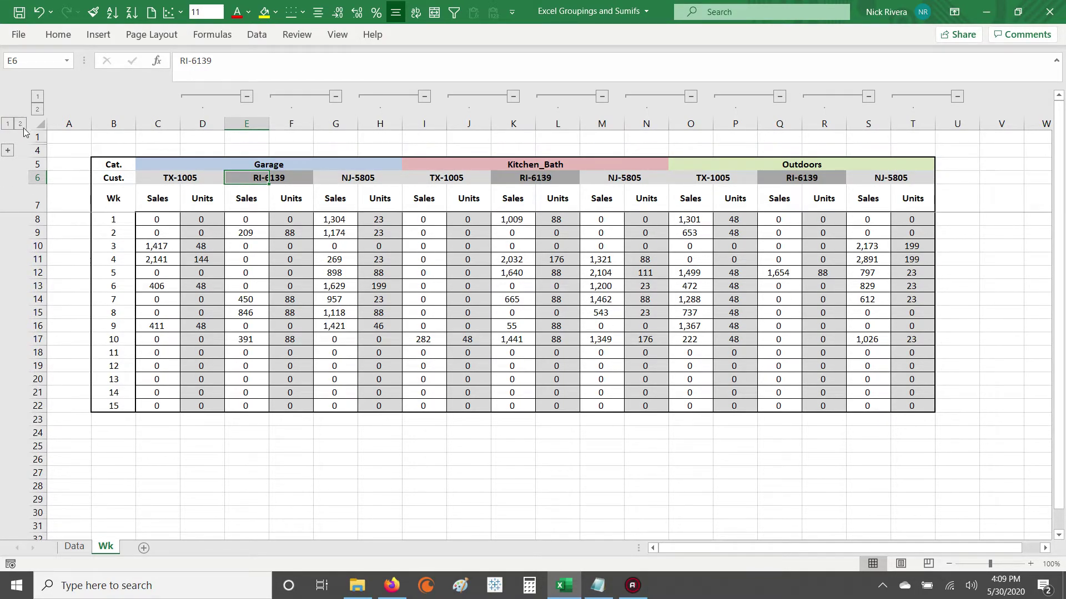
pyautogui.click(20, 125)
pyautogui.click(392, 270)
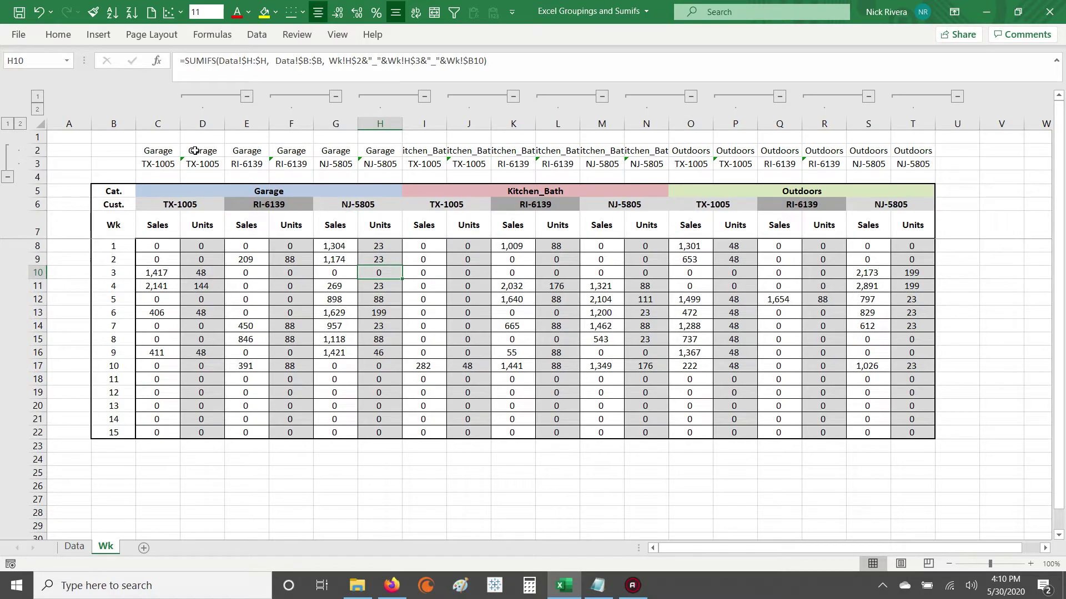
# Attempt to ungroup separately picked columns D, F, H and J, dismissing the multiple-selection warning
pyautogui.click(214, 124)
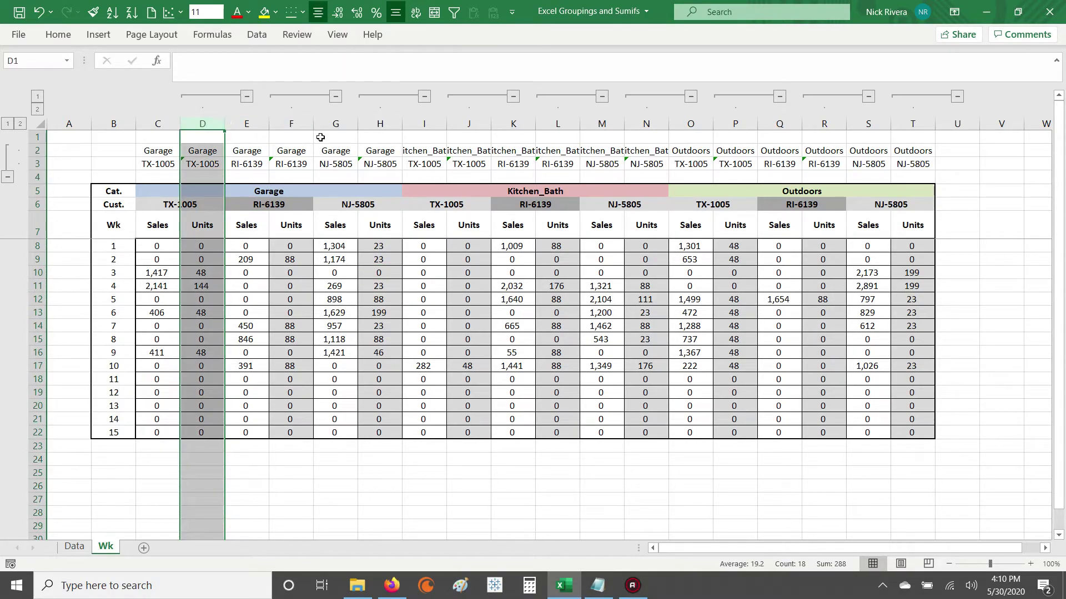
pyautogui.keyDown('ctrl'); pyautogui.click(304, 124); pyautogui.keyUp('ctrl')
pyautogui.keyDown('ctrl'); pyautogui.click(393, 124); pyautogui.keyUp('ctrl')
pyautogui.keyDown('ctrl'); pyautogui.click(476, 127); pyautogui.keyUp('ctrl')
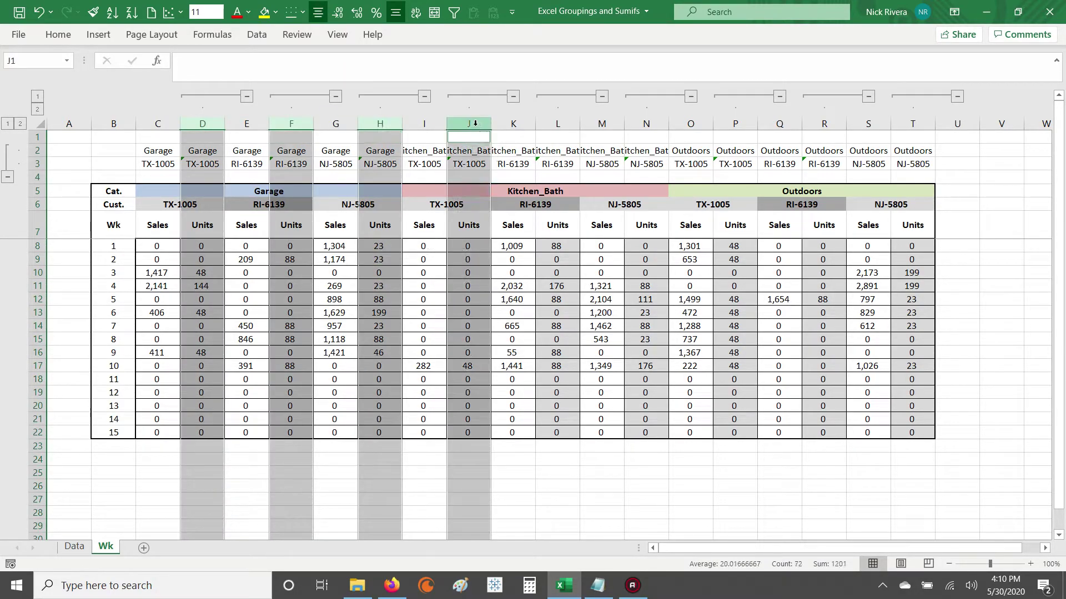
pyautogui.hotkey('alt', 'a')
pyautogui.press('g')
pyautogui.press('g')
pyautogui.press('Return')
# Select columns D through T as one range and ungroup them to clear the column outline
pyautogui.moveTo(202, 125); pyautogui.dragTo(915, 132)
pyautogui.hotkey('alt', 'a')
pyautogui.press('g')
pyautogui.press('g')
pyautogui.hotkey('alt', 'a')
pyautogui.press('u')
pyautogui.press('u')
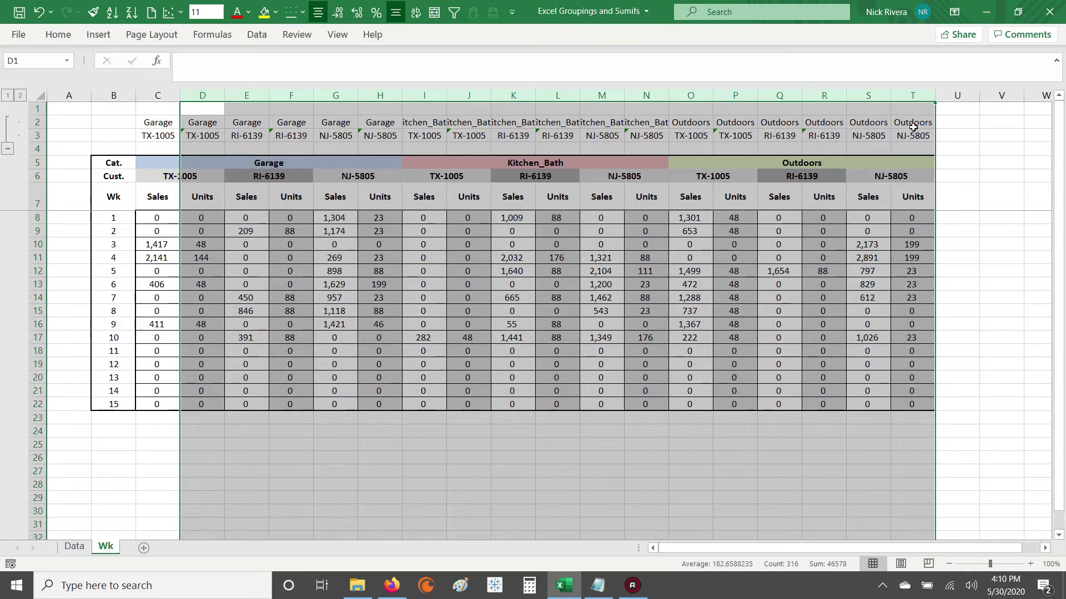
pyautogui.click(380, 311)
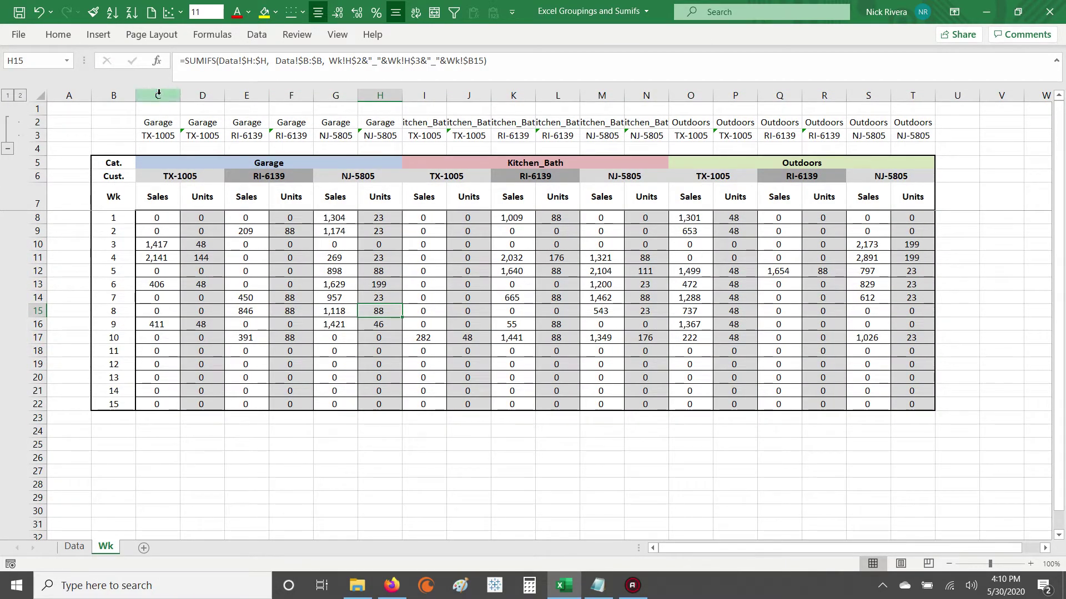
# Group the Garage RI-6139 Sales and Units columns E and F
pyautogui.click(245, 97)
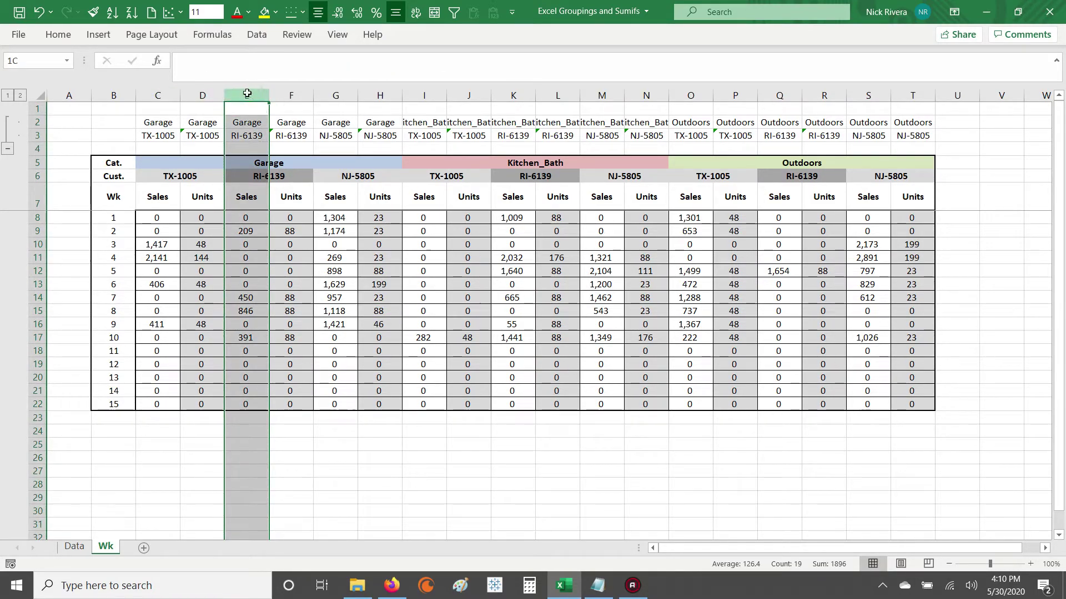
pyautogui.moveTo(247, 96); pyautogui.dragTo(295, 97)
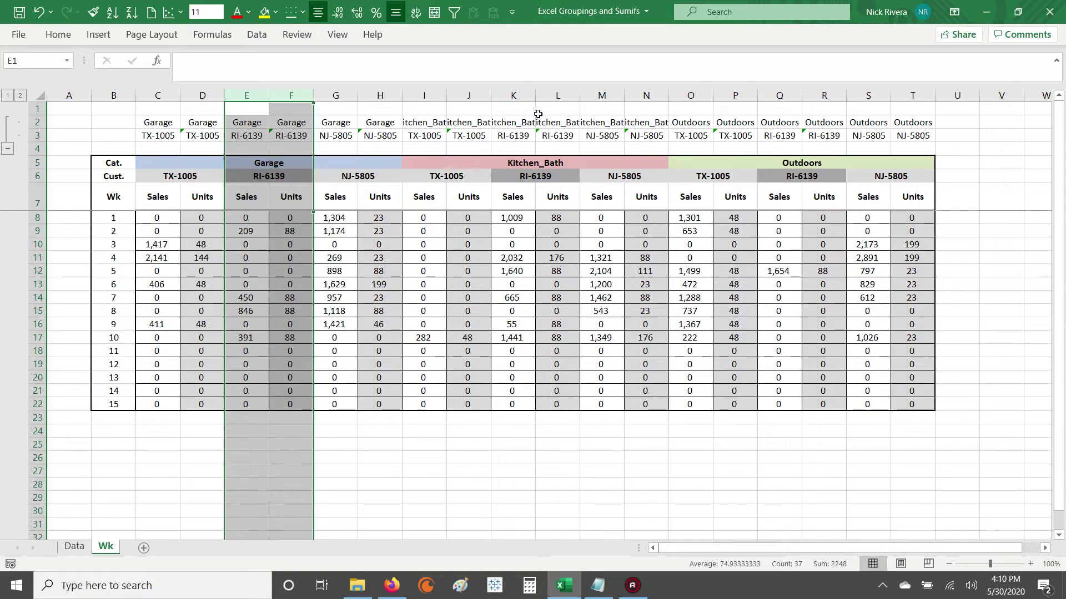
pyautogui.hotkey('alt', 'a')
pyautogui.press('g')
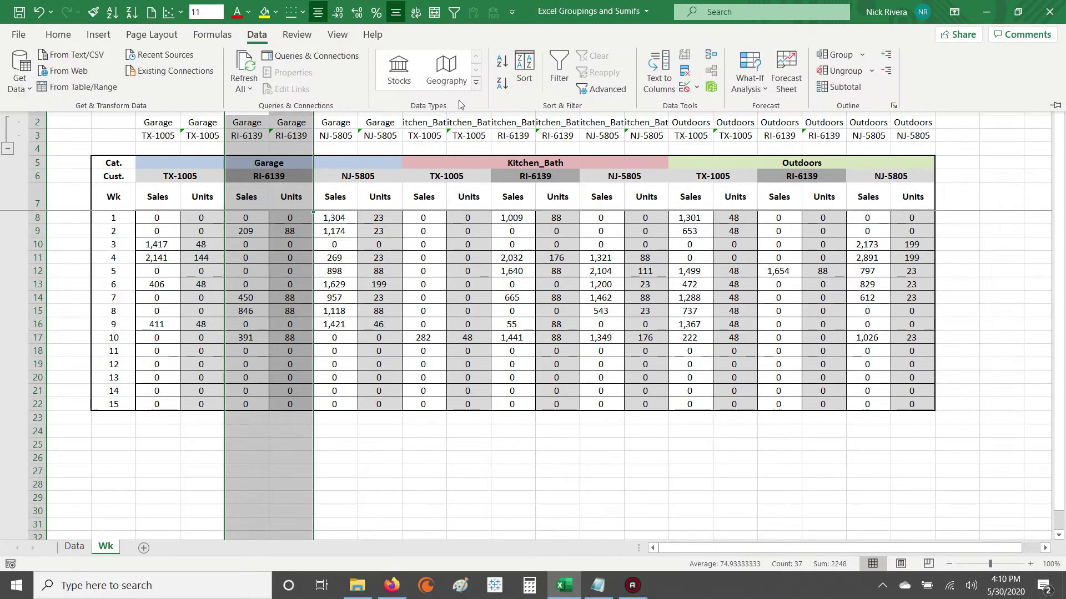
pyautogui.press('g')
# Group the Kitchen_Bath RI-6139 columns K:L and the Outdoors RI-6139 columns Q:R
pyautogui.moveTo(511, 123); pyautogui.dragTo(560, 122)
pyautogui.hotkey('alt', 'a')
pyautogui.press('g')
pyautogui.press('g')
pyautogui.click(686, 268)
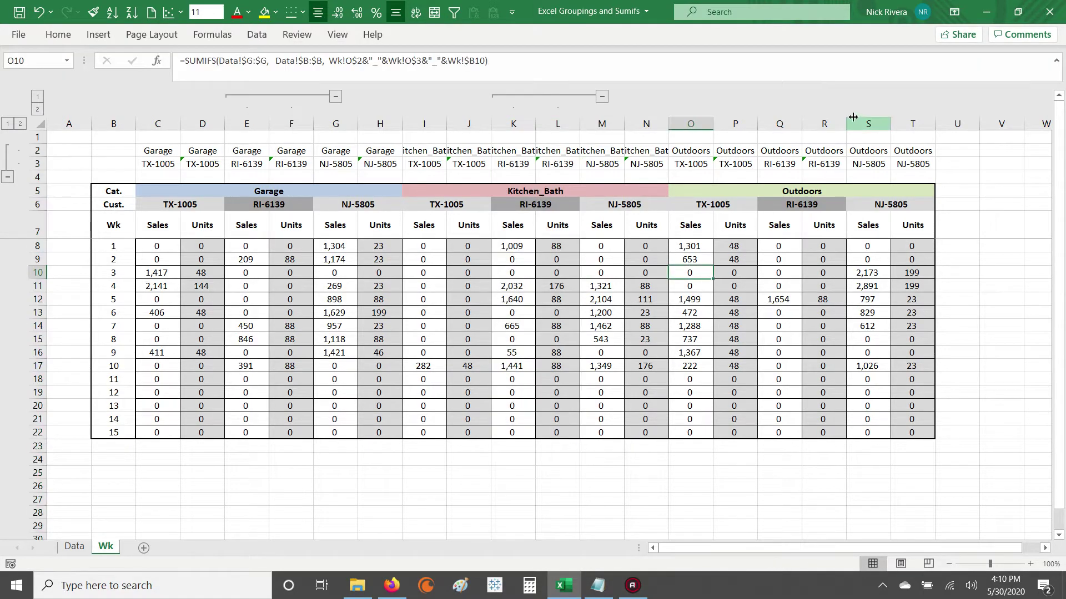
pyautogui.moveTo(779, 123); pyautogui.dragTo(823, 125)
pyautogui.hotkey('alt', 'a')
pyautogui.press('g')
pyautogui.press('g')
pyautogui.click(599, 245)
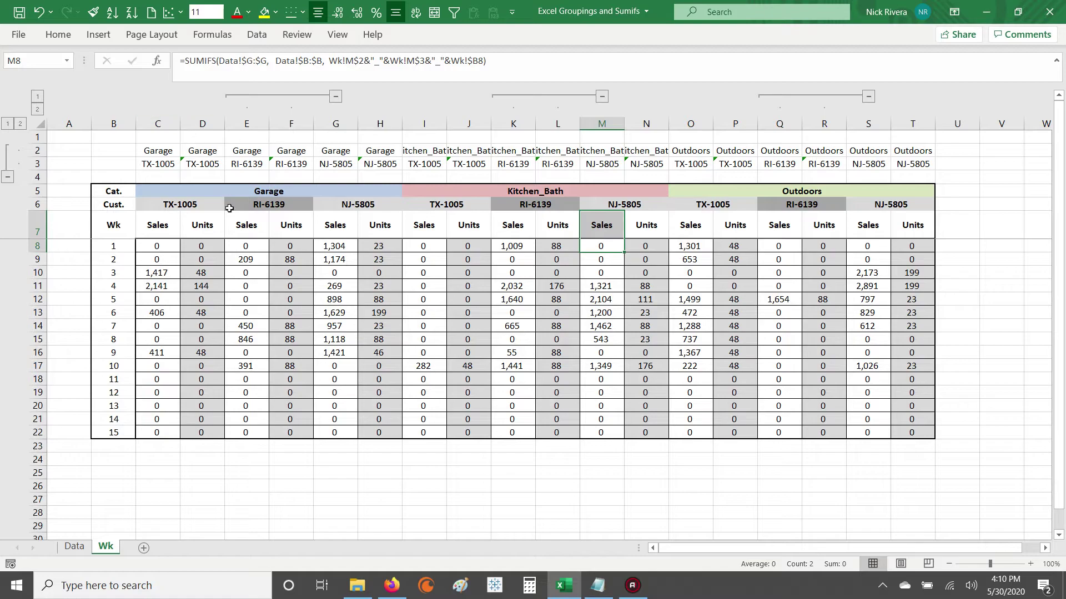
# Test the RI-6139 groups' minus/plus buttons and outline levels 1 and 2, ending fully expanded
pyautogui.click(335, 97)
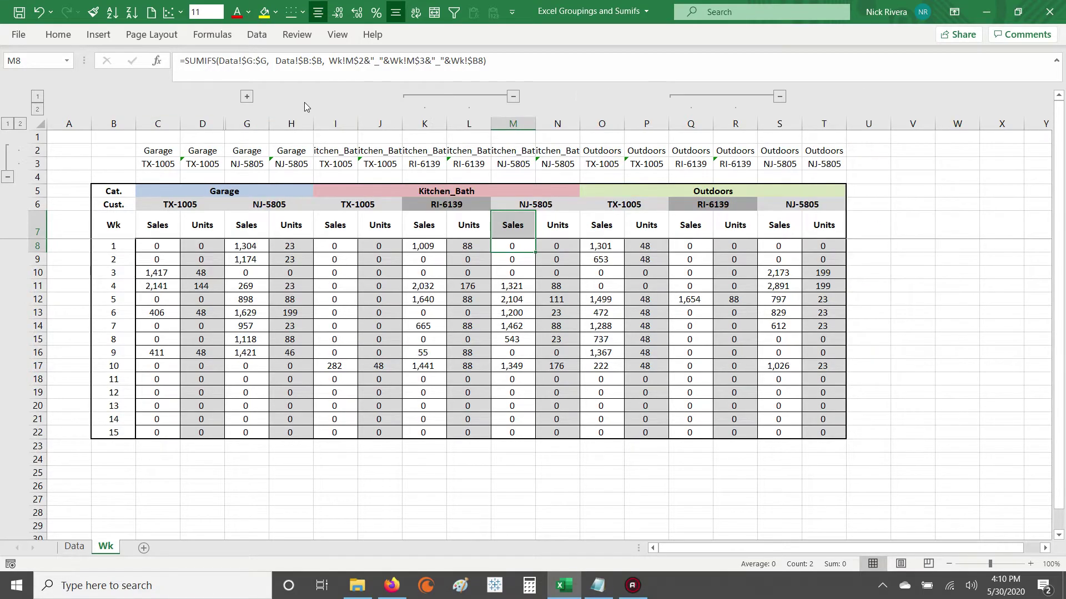
pyautogui.click(247, 97)
pyautogui.moveTo(245, 123); pyautogui.dragTo(292, 124)
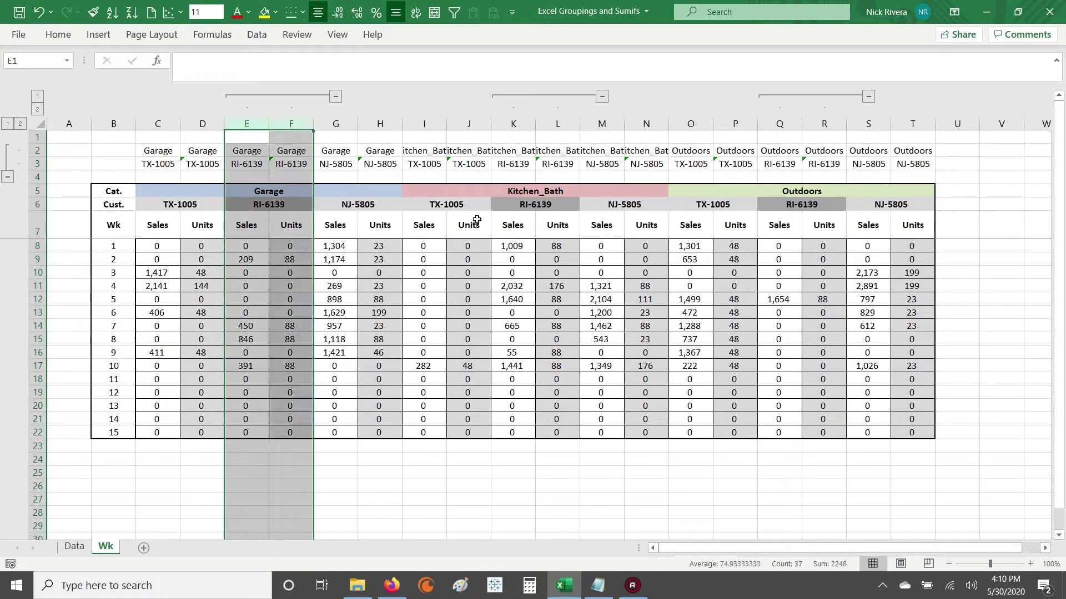
pyautogui.moveTo(513, 246); pyautogui.dragTo(513, 259)
pyautogui.moveTo(513, 124); pyautogui.dragTo(557, 123)
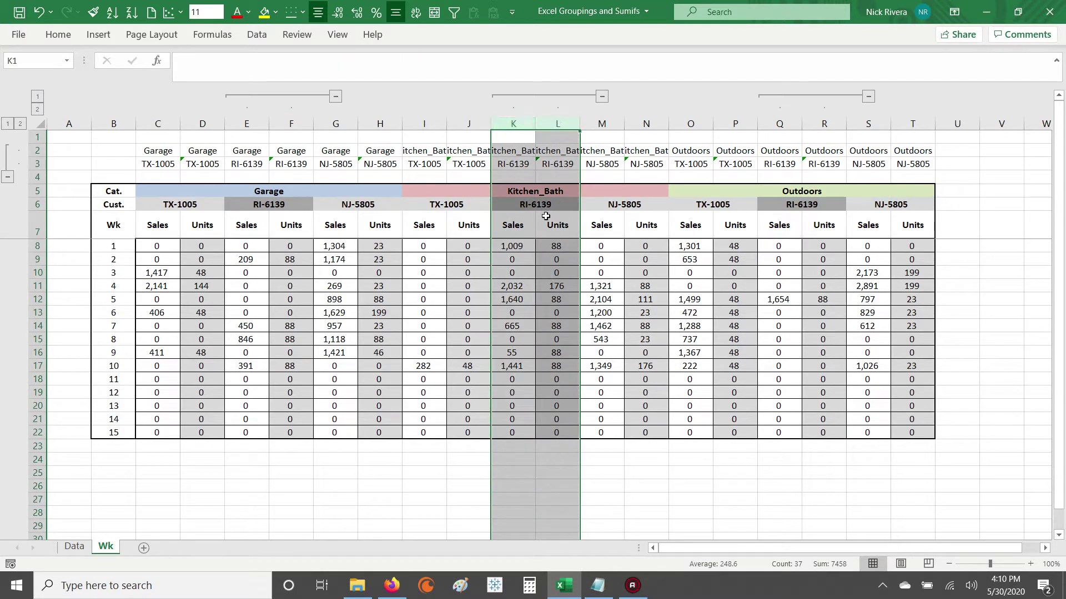
pyautogui.click(577, 216)
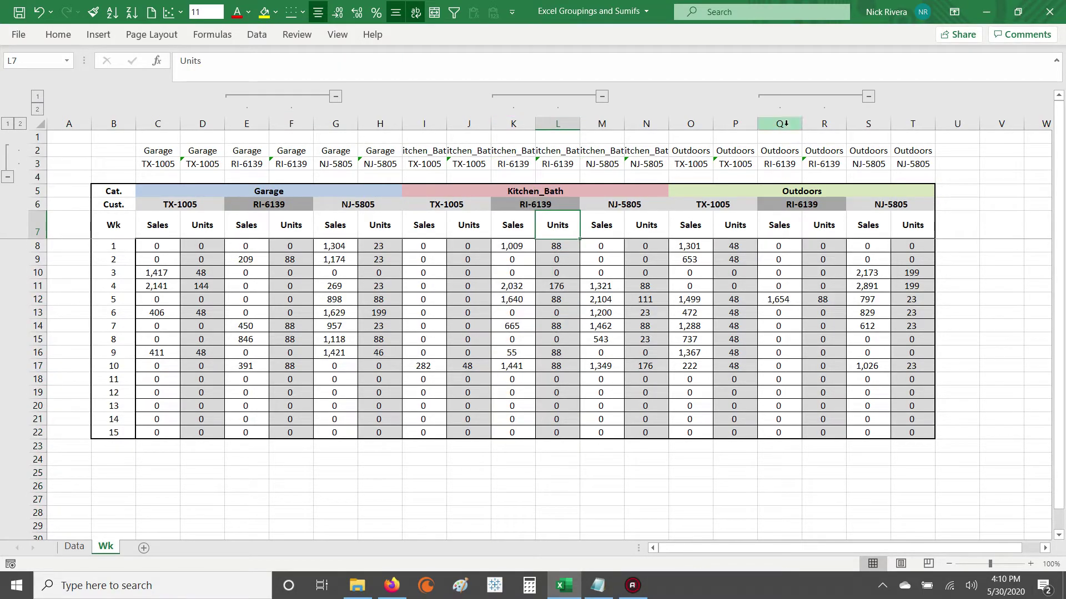
pyautogui.moveTo(780, 123); pyautogui.dragTo(824, 123)
pyautogui.click(788, 203)
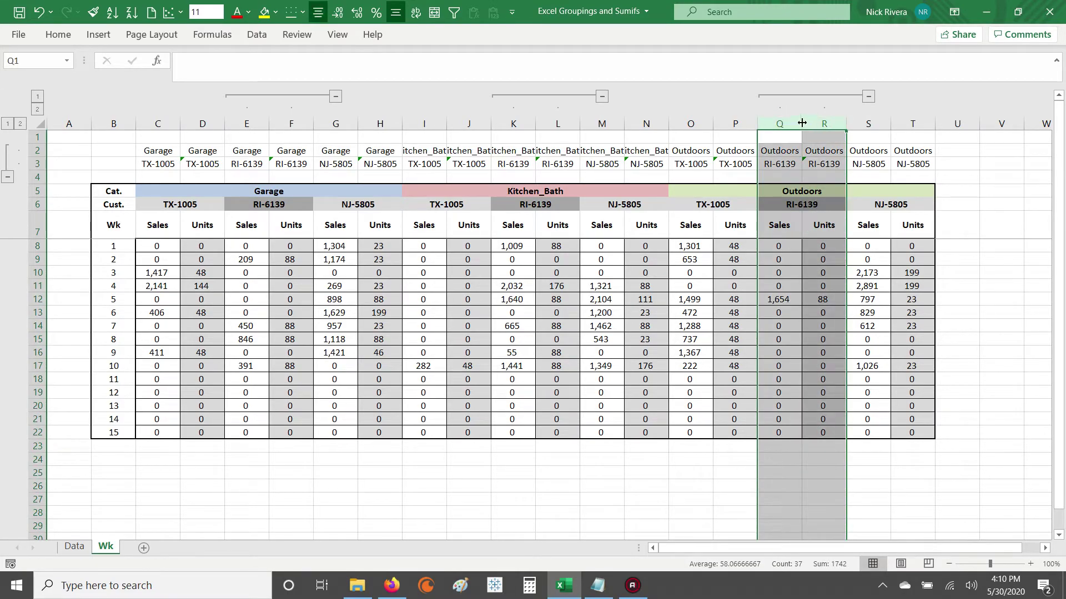
pyautogui.click(38, 100)
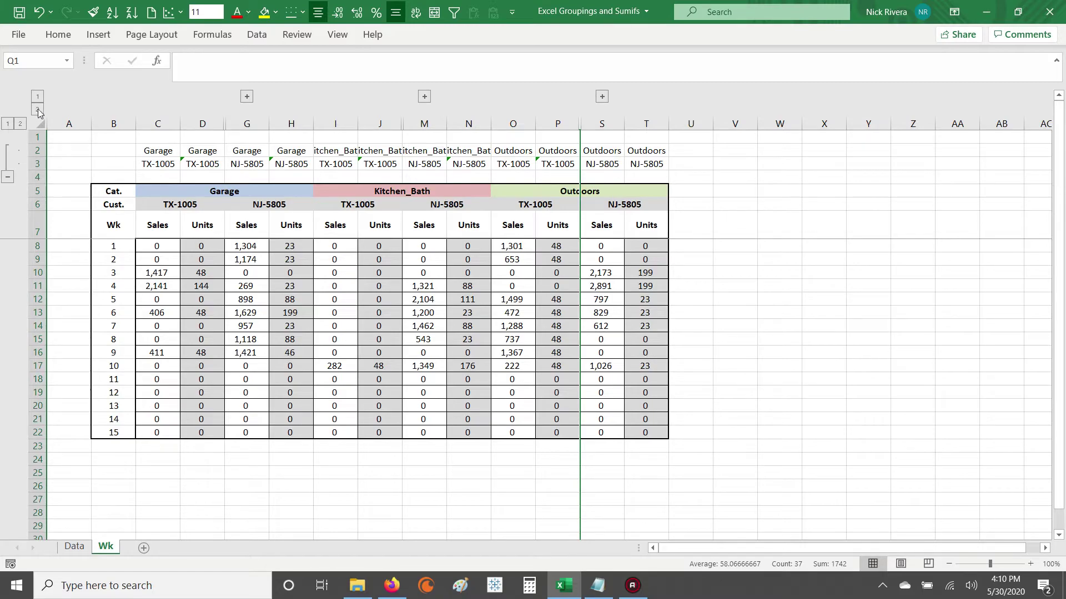
pyautogui.click(38, 110)
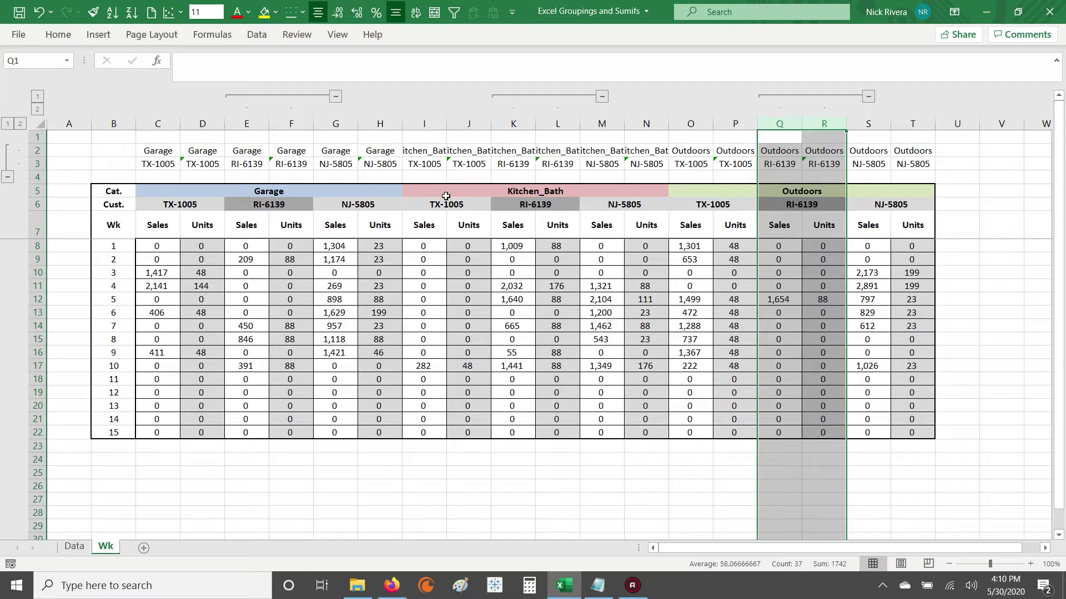
# Select Kitchen_Bath columns I through N and group them with Alt, A, G around the K:L group
pyautogui.moveTo(433, 191); pyautogui.dragTo(653, 436)
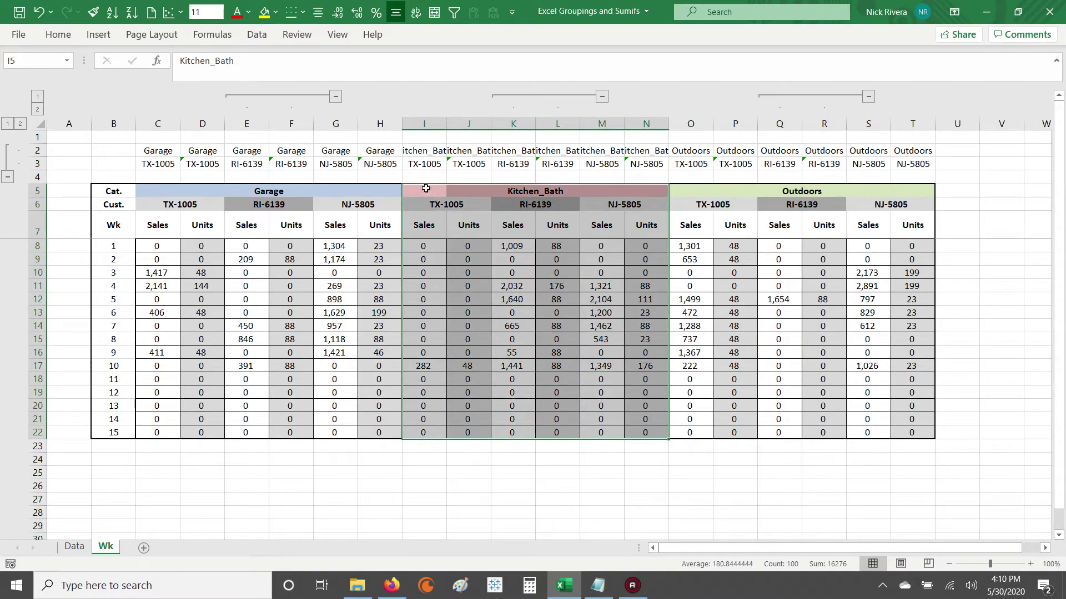
pyautogui.moveTo(424, 189); pyautogui.dragTo(663, 432)
pyautogui.moveTo(165, 193); pyautogui.dragTo(396, 193)
pyautogui.moveTo(696, 194); pyautogui.dragTo(919, 193)
pyautogui.click(483, 394)
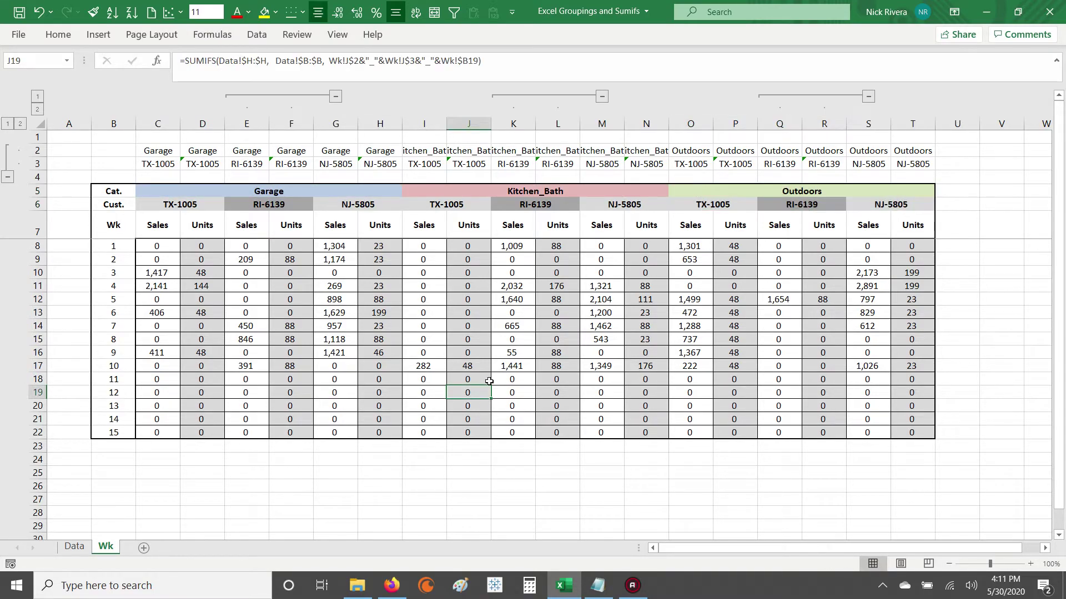
pyautogui.moveTo(431, 124); pyautogui.dragTo(646, 140)
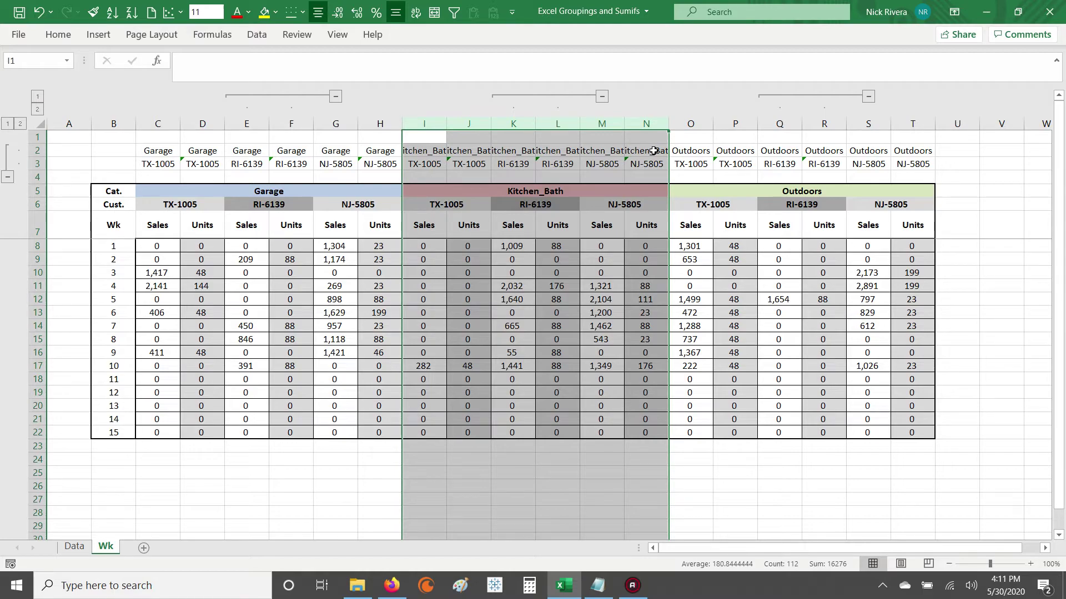
pyautogui.press('alt')
pyautogui.press('a')
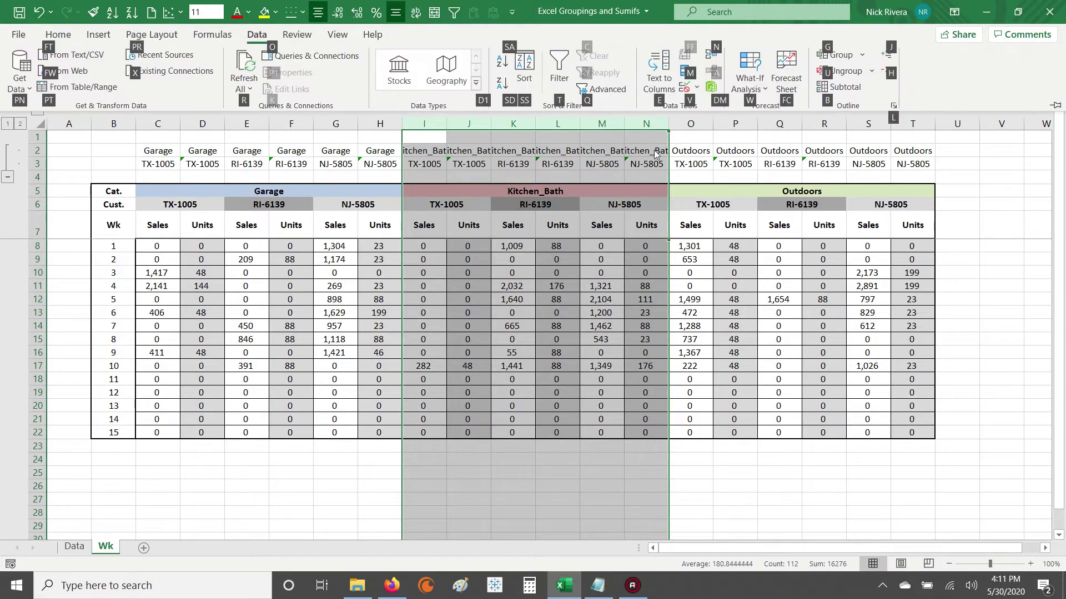
pyautogui.press('g')
pyautogui.press('g')
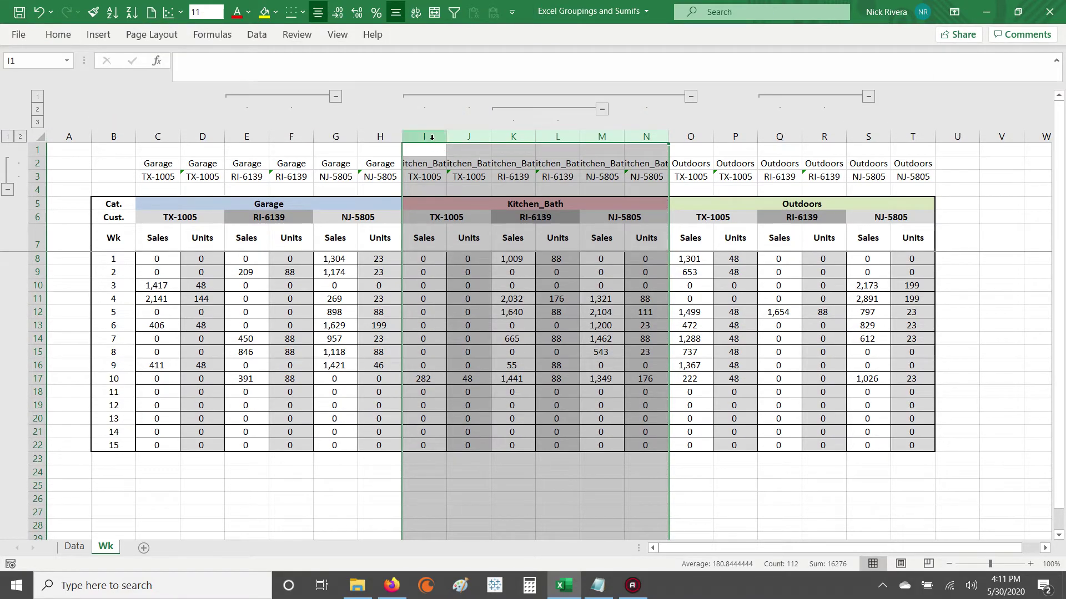
pyautogui.moveTo(440, 137); pyautogui.dragTo(647, 137)
pyautogui.moveTo(427, 137); pyautogui.dragTo(646, 139)
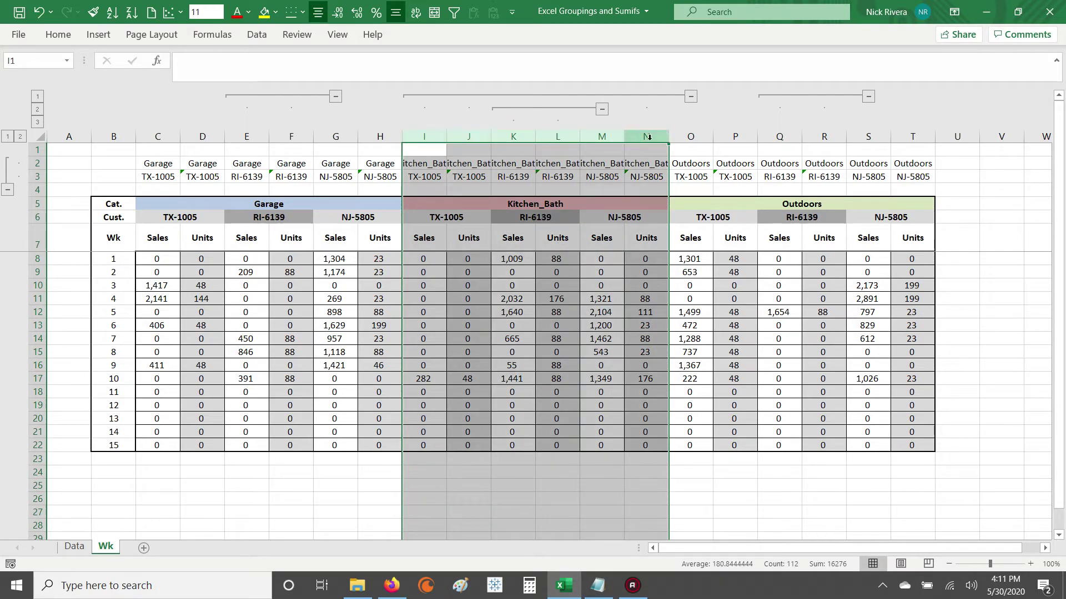
pyautogui.click(567, 189)
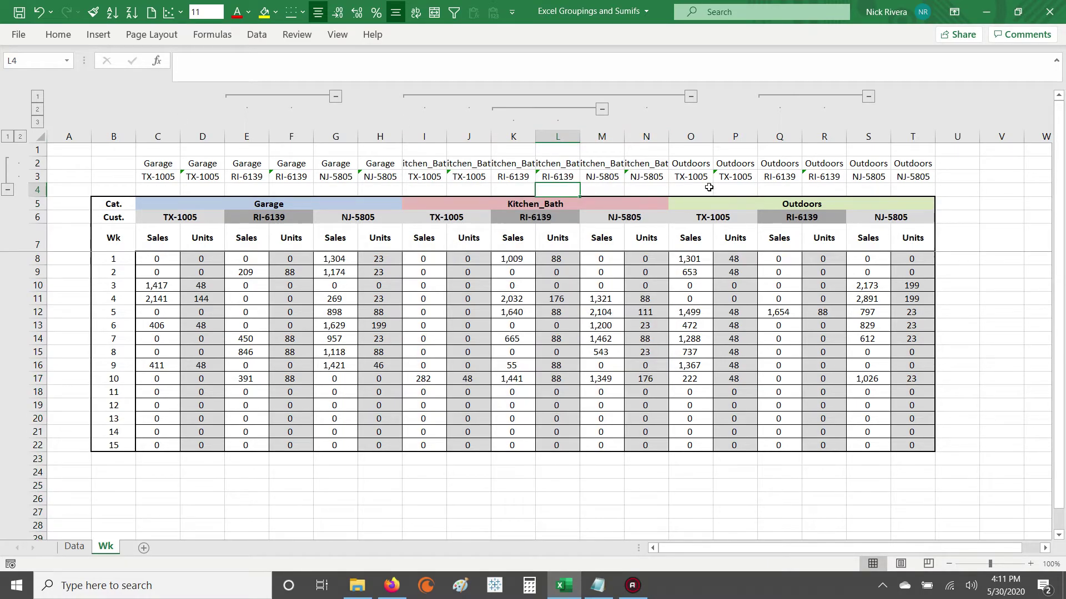
pyautogui.press('Down')
pyautogui.press('Down')
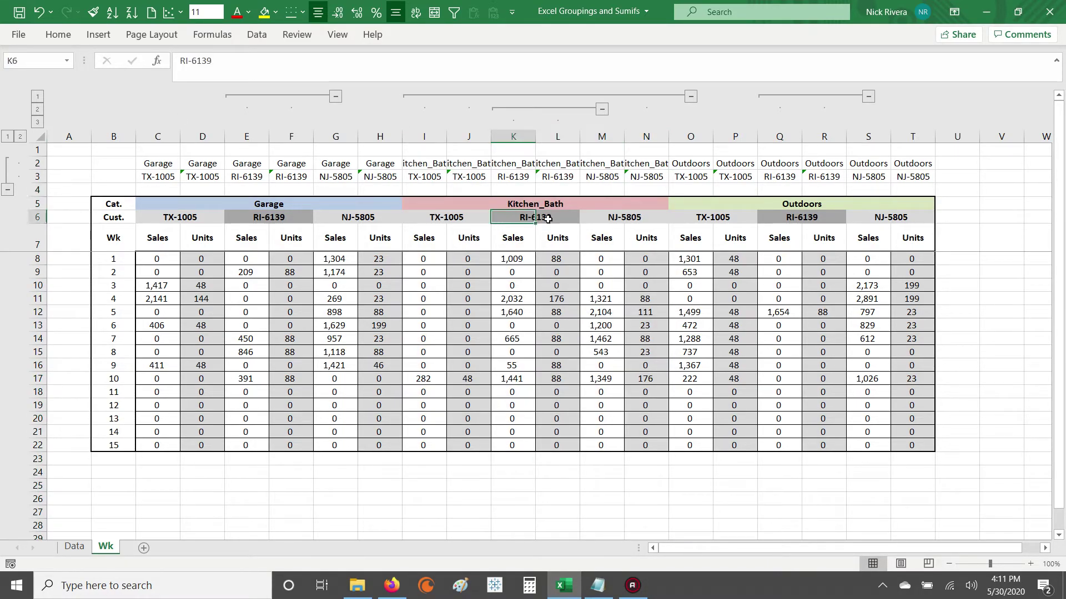
pyautogui.click(603, 111)
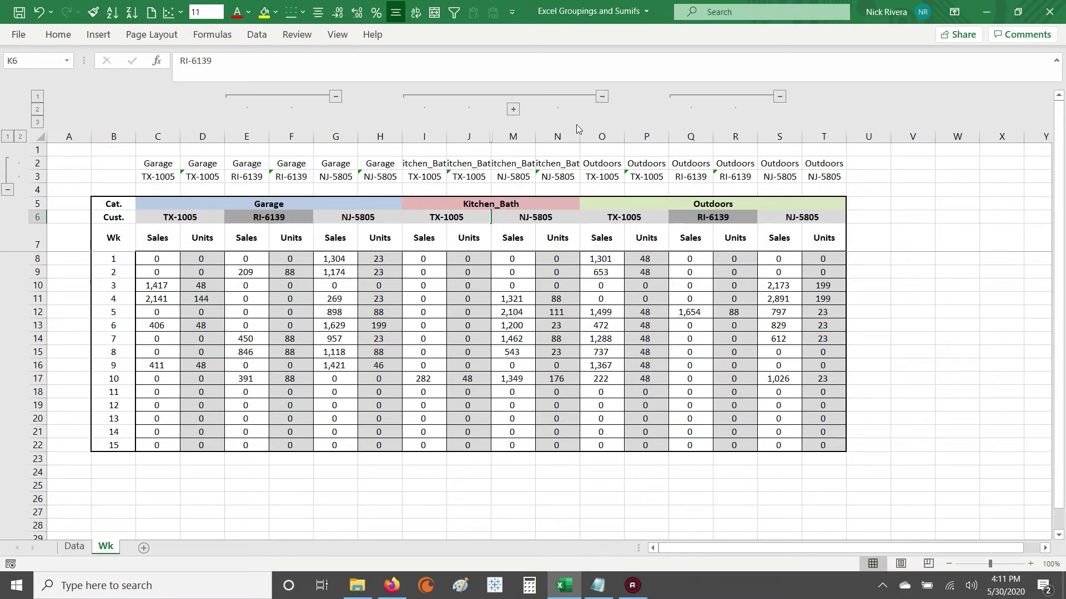
pyautogui.click(602, 97)
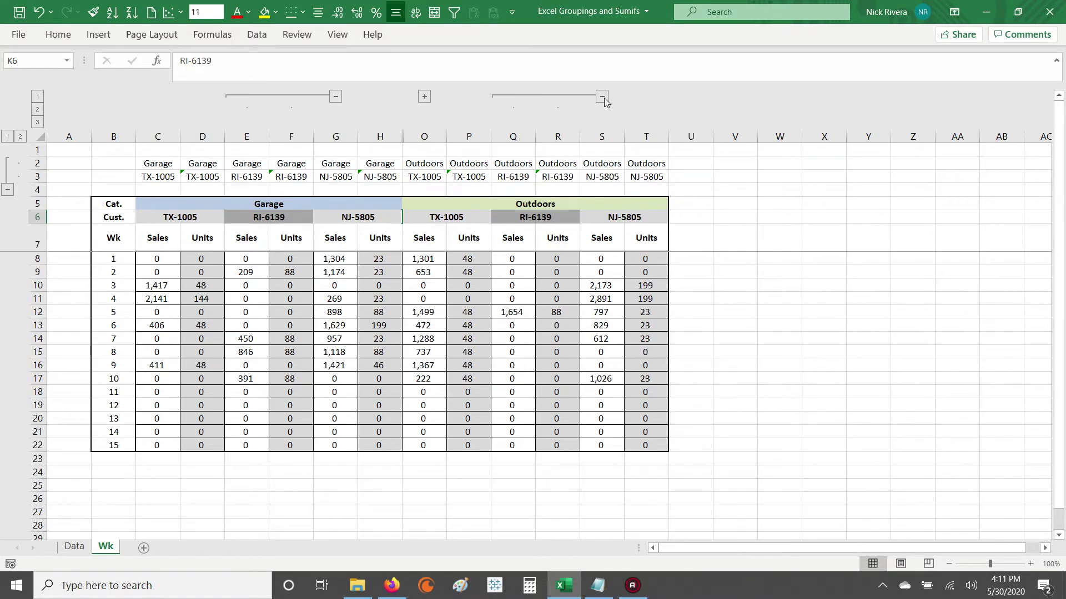
pyautogui.click(425, 97)
pyautogui.click(514, 109)
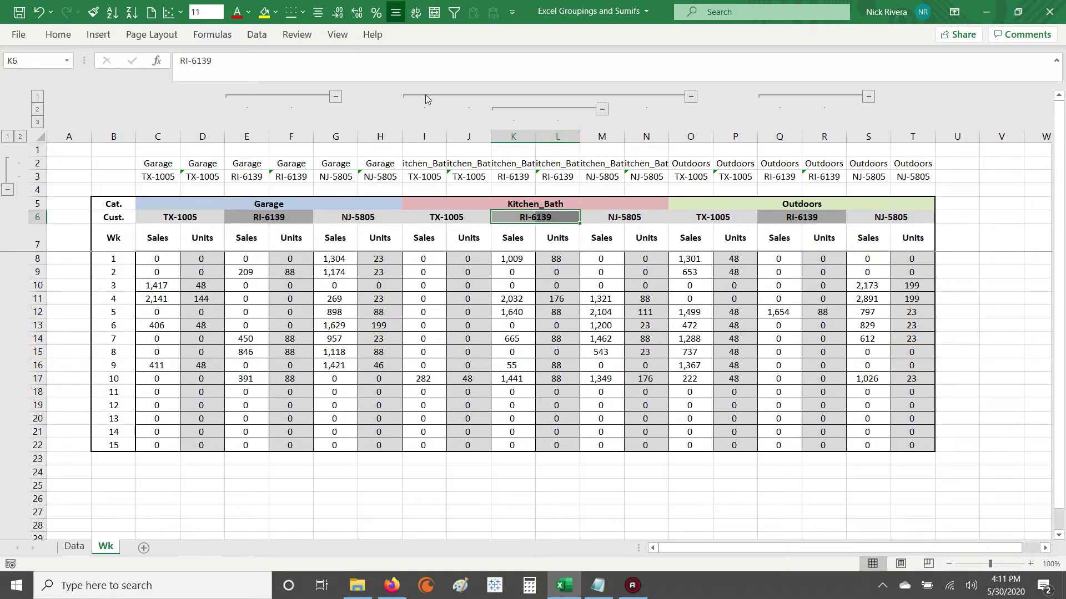
pyautogui.moveTo(426, 204); pyautogui.dragTo(639, 207)
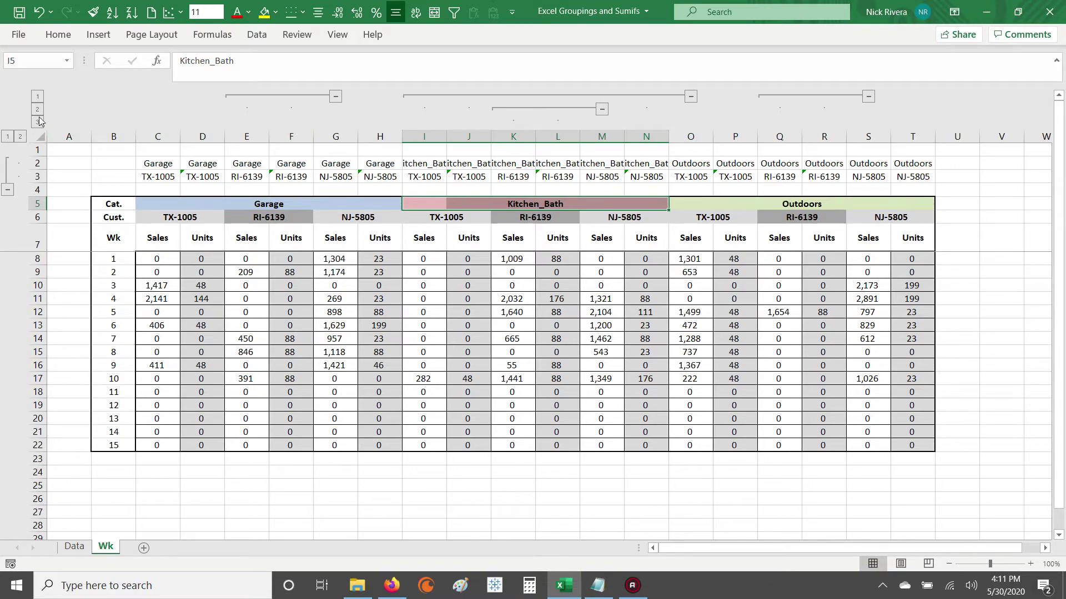
pyautogui.click(38, 97)
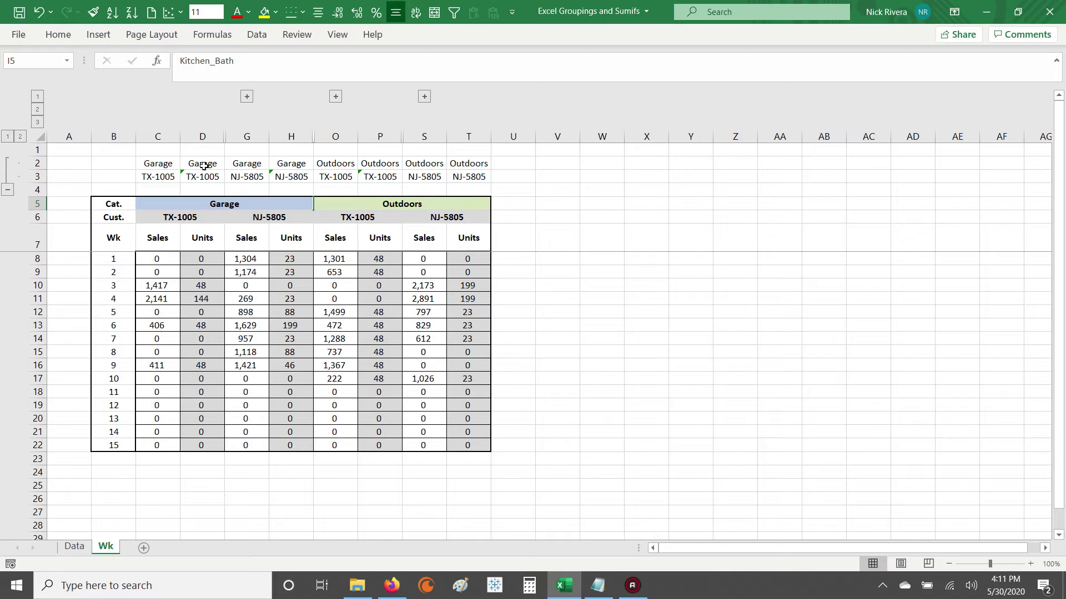
pyautogui.moveTo(167, 197); pyautogui.dragTo(303, 460)
pyautogui.moveTo(331, 210); pyautogui.dragTo(467, 419)
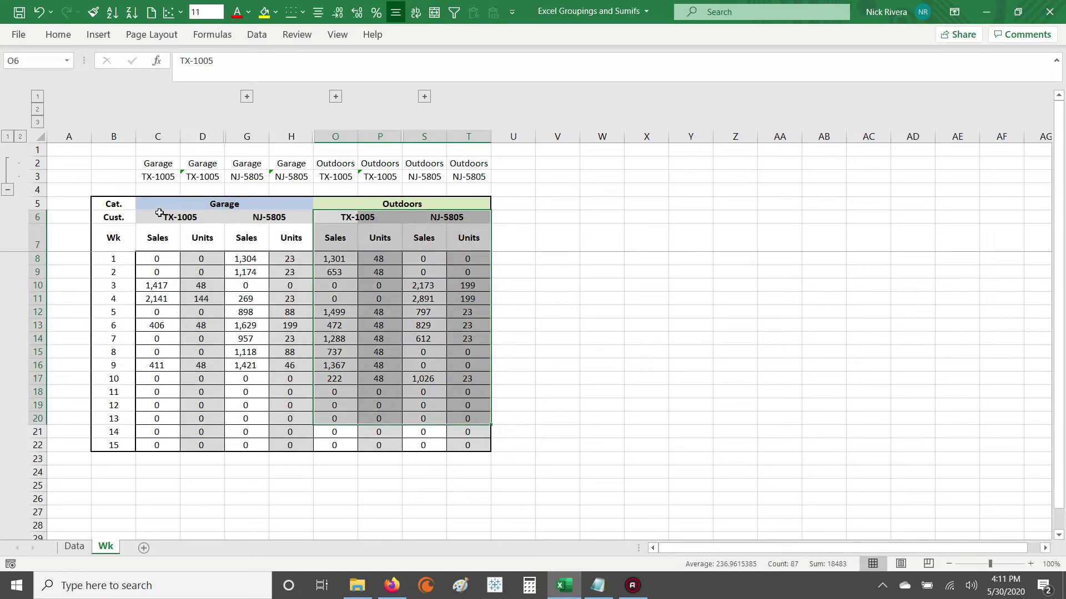
pyautogui.moveTo(159, 214); pyautogui.dragTo(336, 216)
pyautogui.click(287, 217)
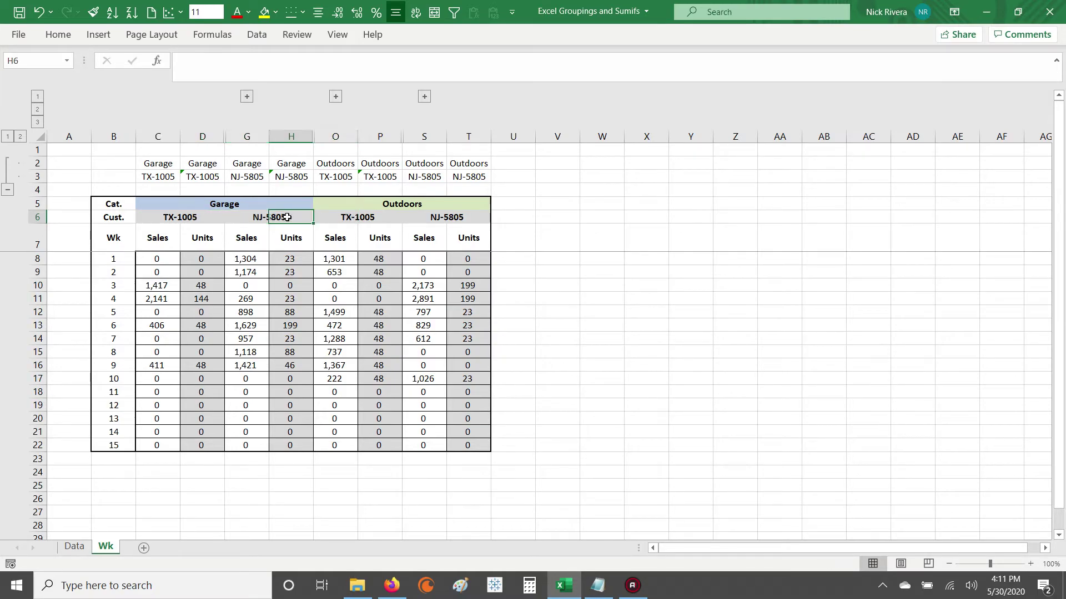
pyautogui.click(37, 111)
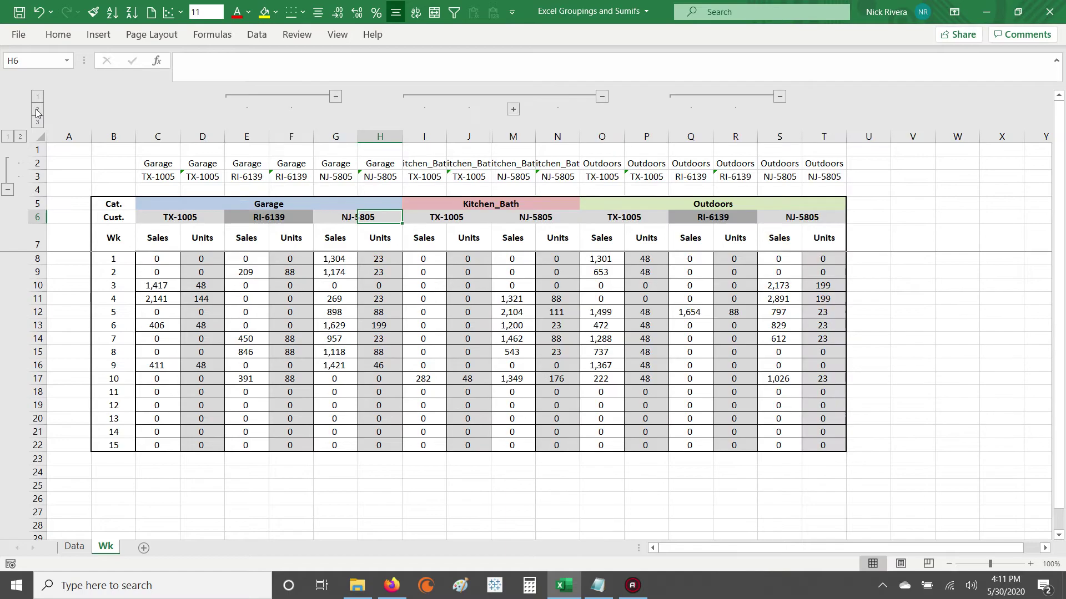
pyautogui.moveTo(424, 204); pyautogui.dragTo(563, 203)
pyautogui.click(239, 178)
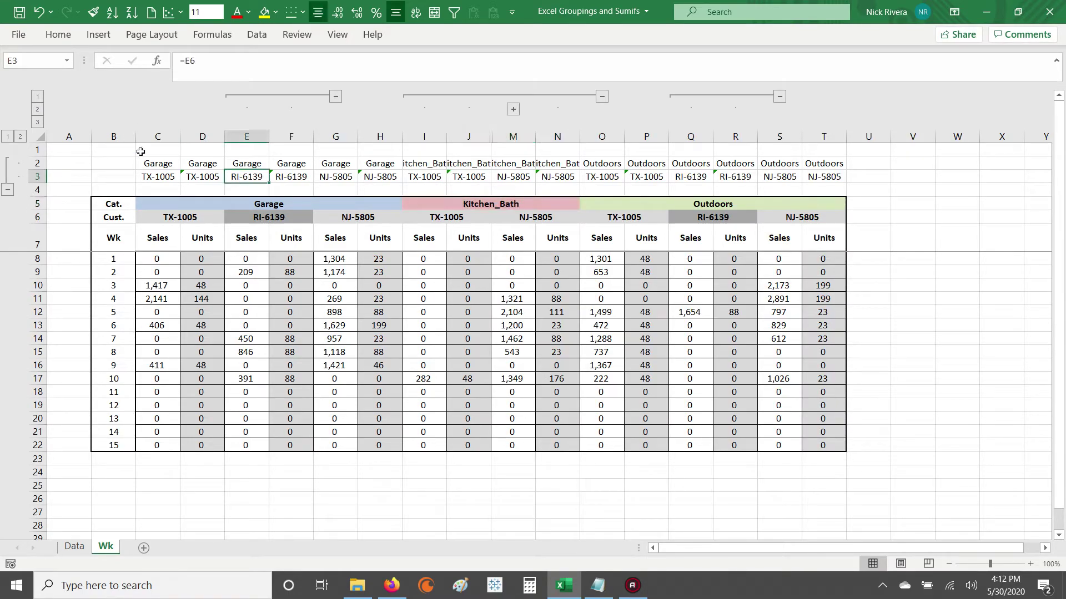
pyautogui.click(37, 123)
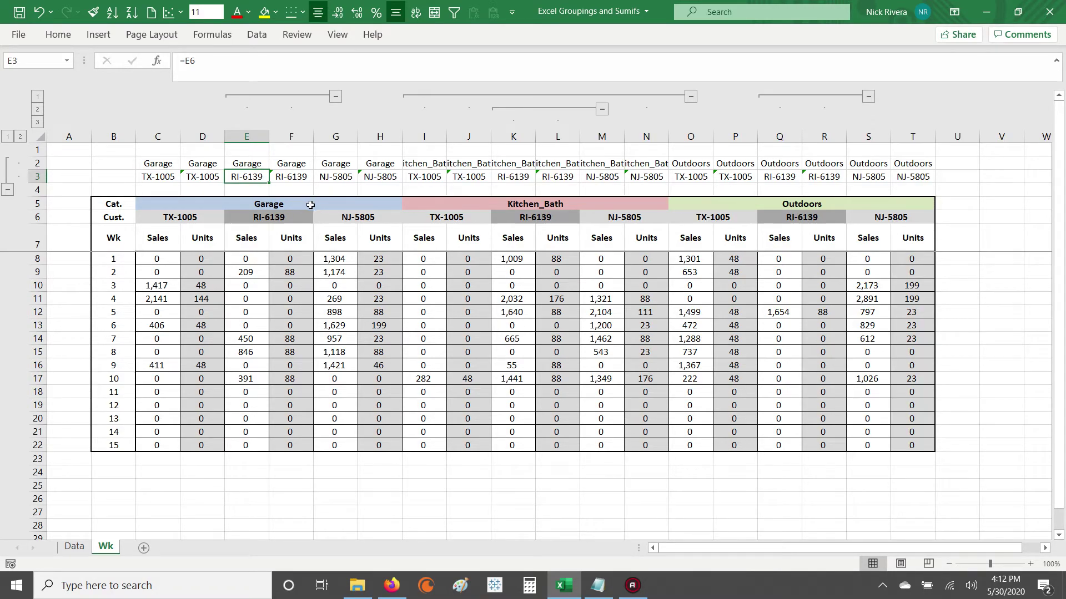
pyautogui.click(37, 100)
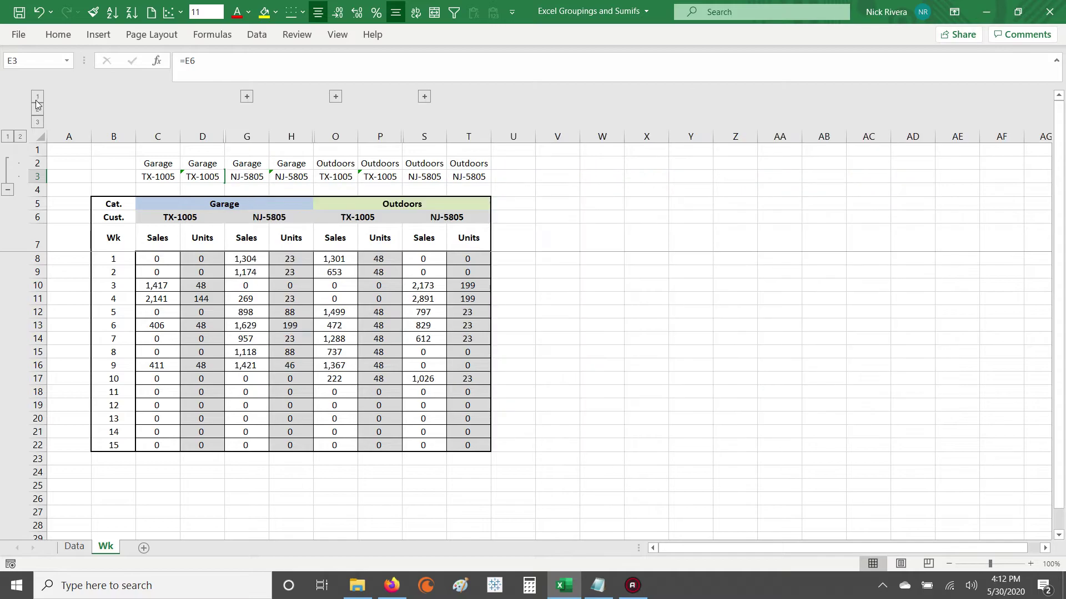
pyautogui.click(37, 109)
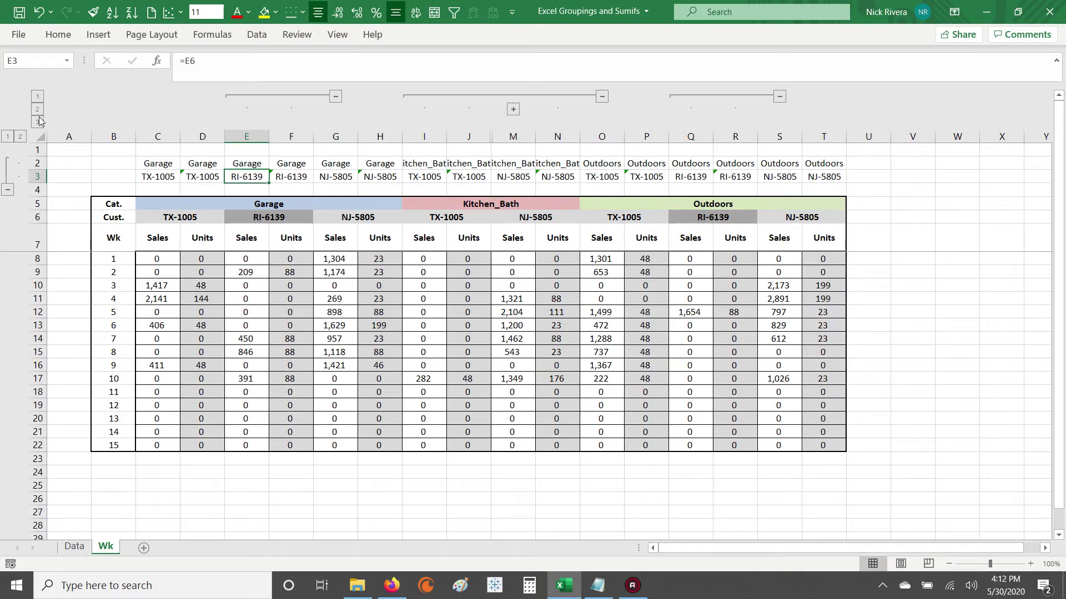
pyautogui.click(39, 125)
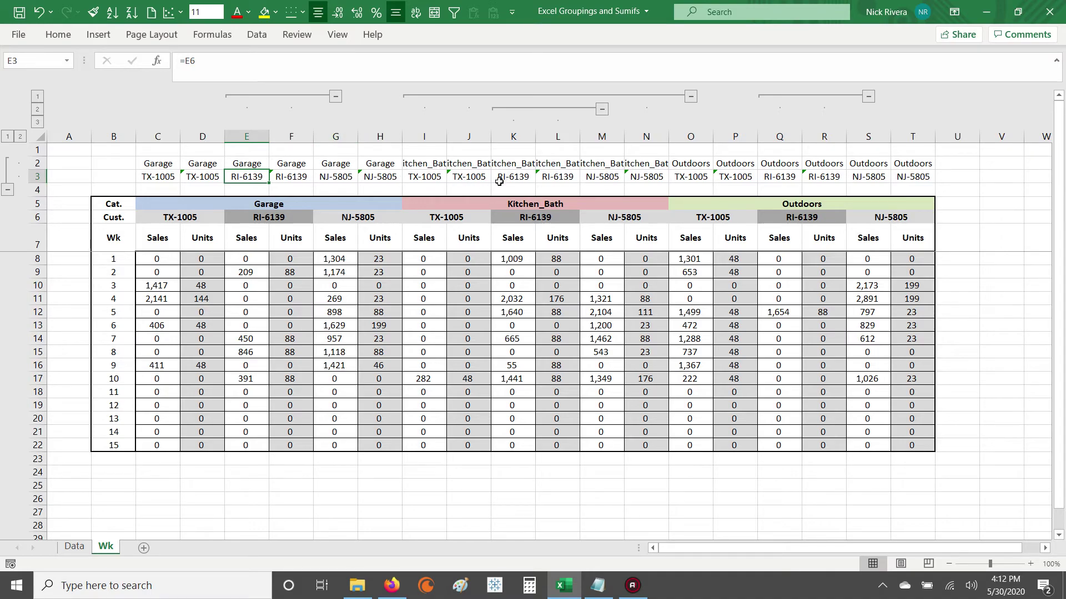
# Select Outdoors columns O through T and apply Auto Outline, merging them into an I:T group
pyautogui.moveTo(425, 139); pyautogui.dragTo(665, 138)
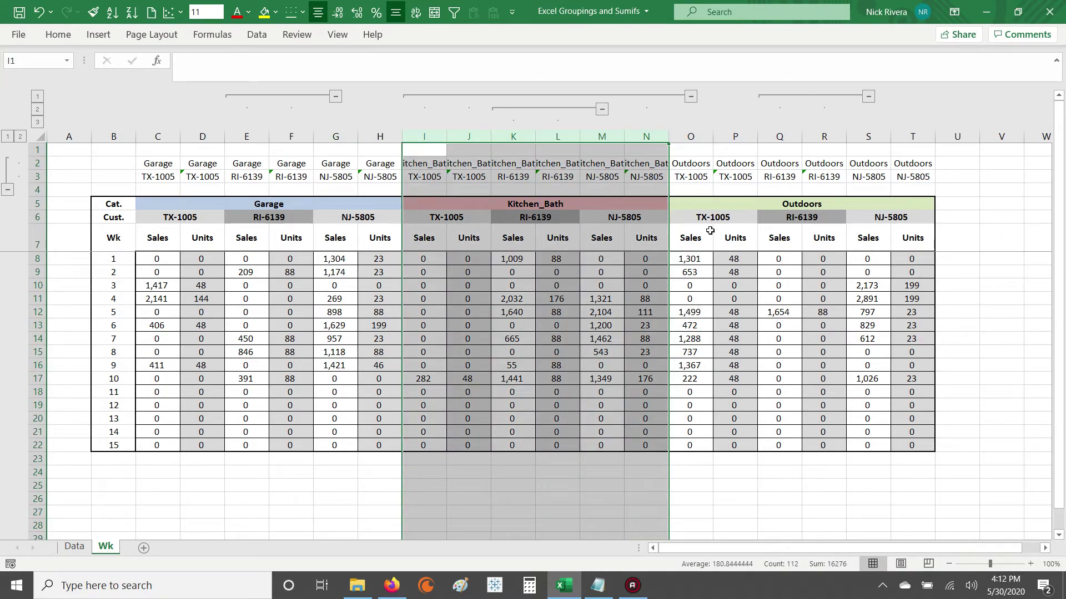
pyautogui.click(707, 261)
pyautogui.moveTo(425, 138); pyautogui.dragTo(648, 151)
pyautogui.moveTo(688, 137); pyautogui.dragTo(911, 144)
pyautogui.moveTo(425, 138); pyautogui.dragTo(644, 150)
pyautogui.moveTo(423, 207); pyautogui.dragTo(911, 206)
pyautogui.moveTo(691, 137); pyautogui.dragTo(919, 136)
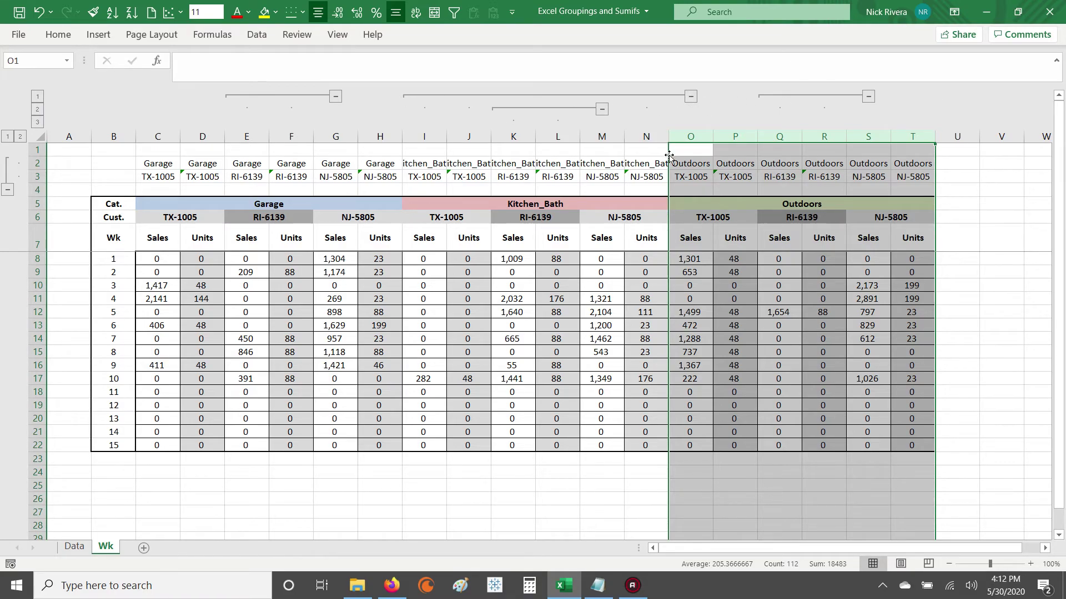
pyautogui.hotkey('alt', 'a')
pyautogui.press('g')
pyautogui.press('a')
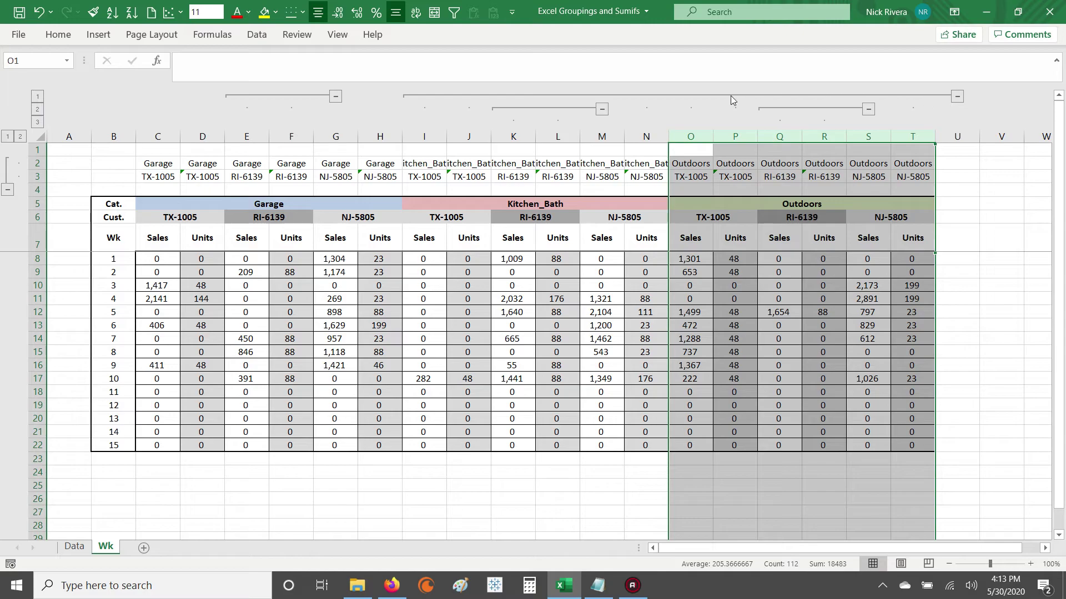
# Collapse and expand the I–T group twice, then inspect the SUMIFS formula in O12
pyautogui.click(691, 94)
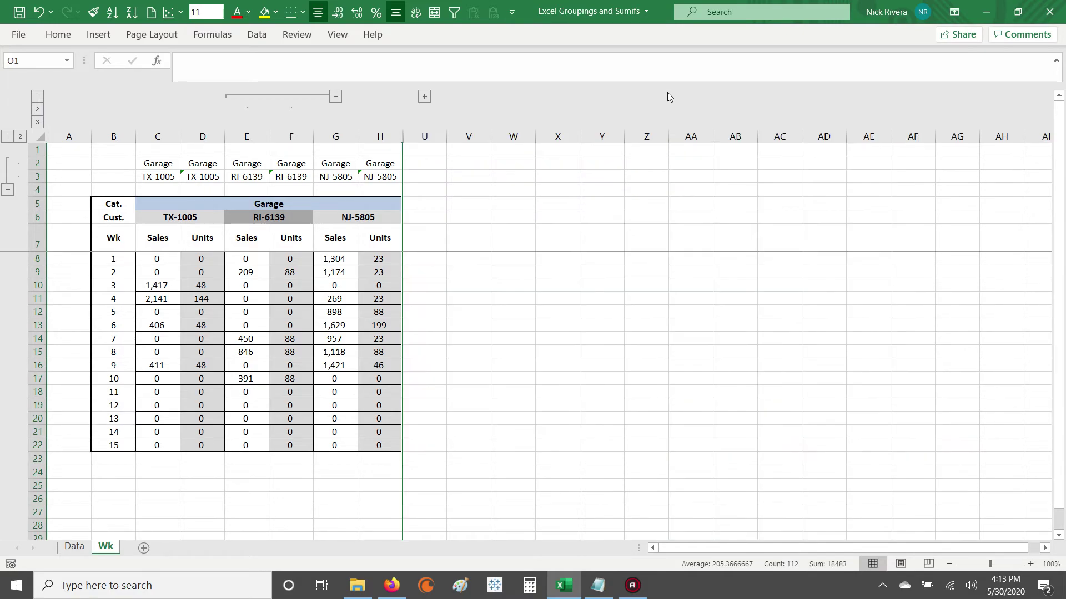
pyautogui.click(425, 97)
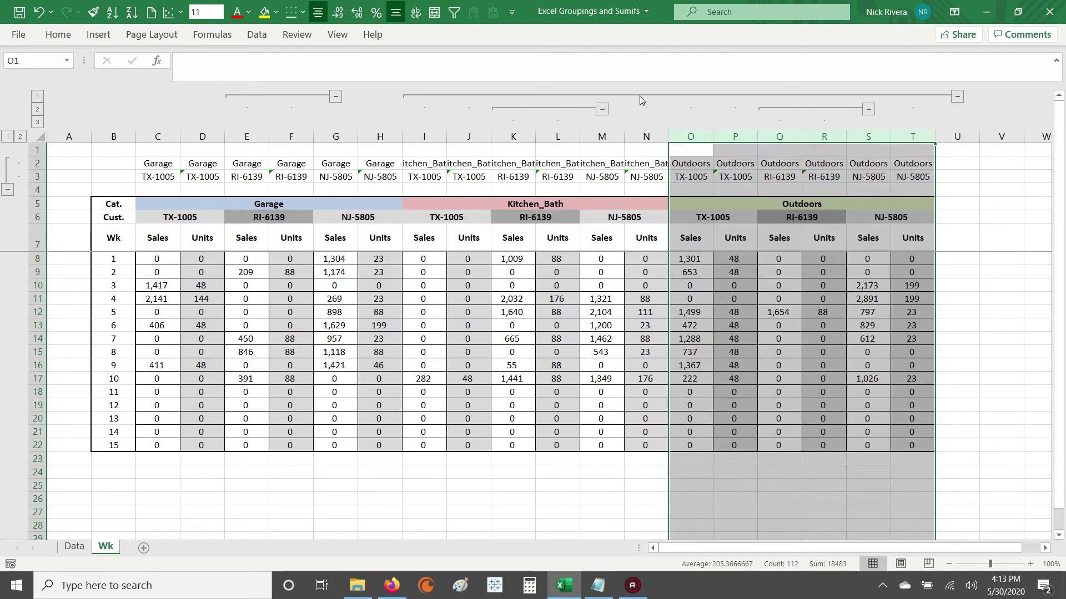
pyautogui.click(632, 96)
pyautogui.click(425, 98)
pyautogui.moveTo(422, 209); pyautogui.dragTo(649, 443)
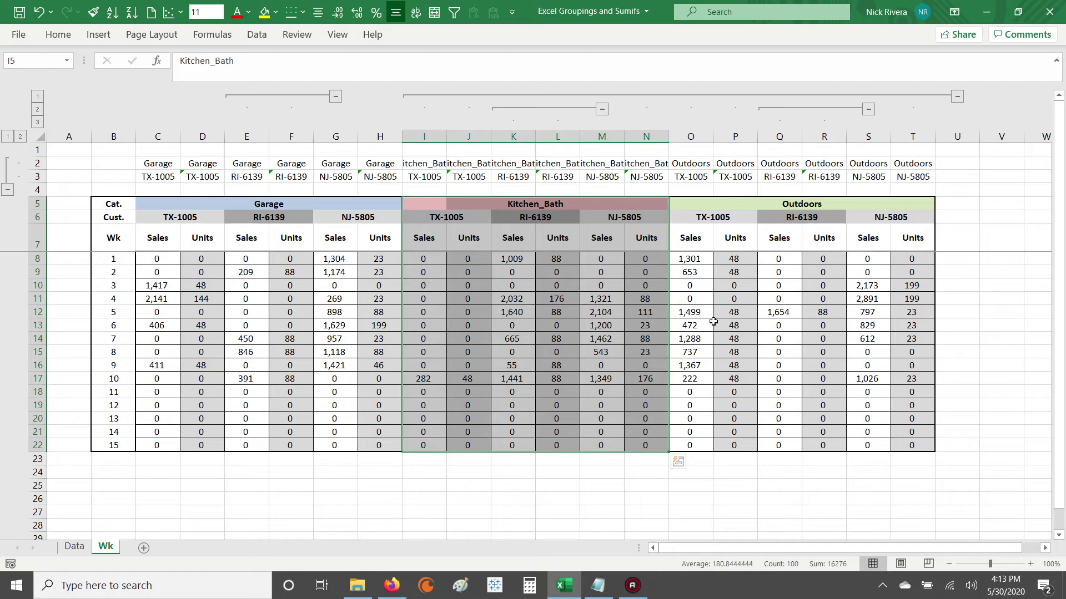
pyautogui.click(691, 311)
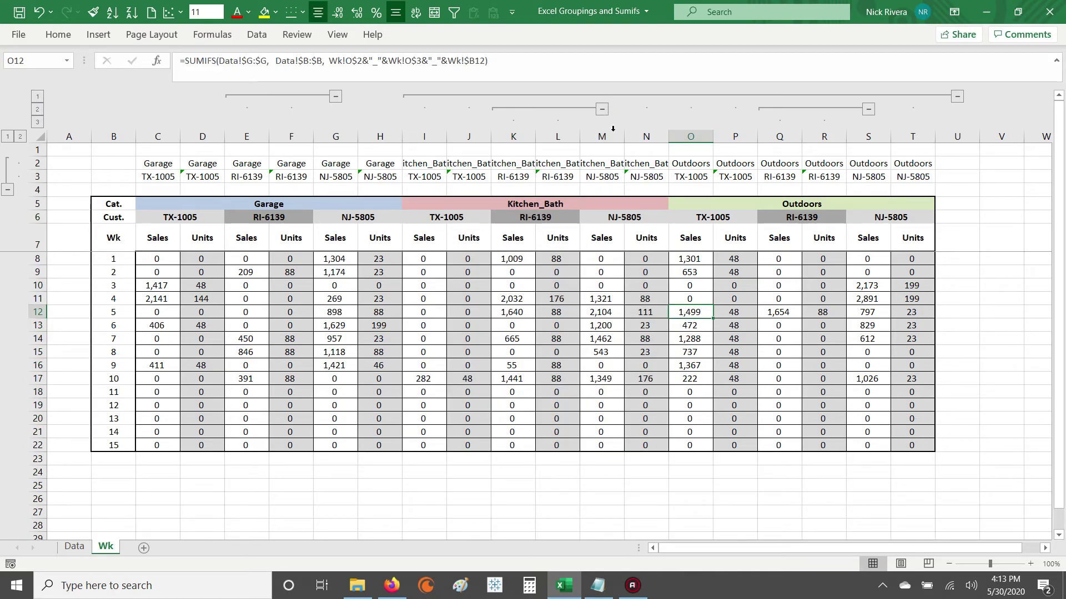
# Ungroup Outdoors columns O through T, leaving the outer group over Kitchen_Bath I:N only
pyautogui.moveTo(687, 136); pyautogui.dragTo(925, 137)
pyautogui.press('alt')
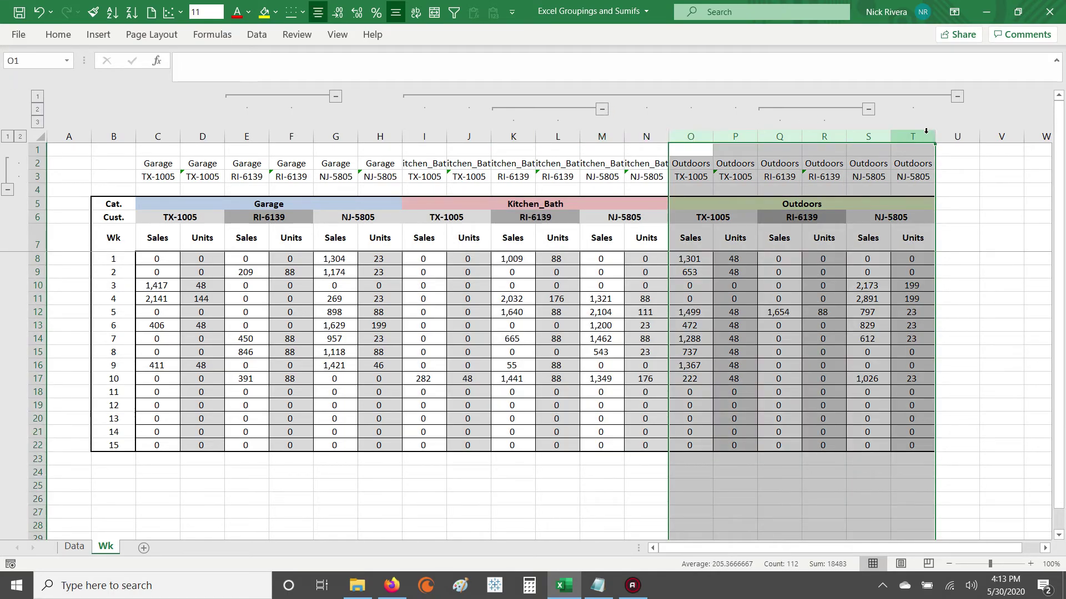
pyautogui.press('a')
pyautogui.press('g')
pyautogui.press('g')
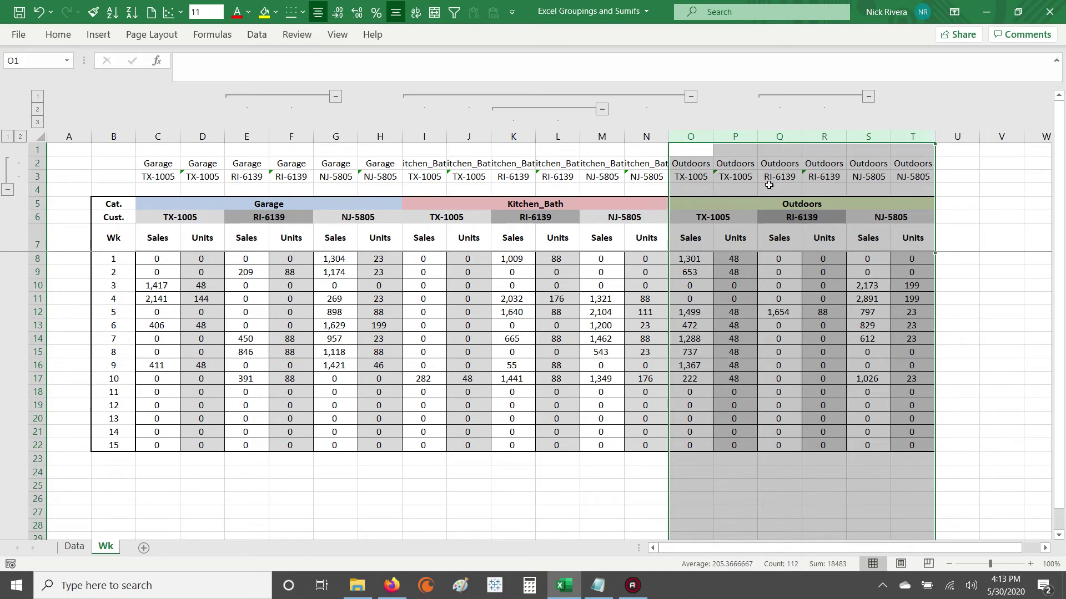
pyautogui.click(699, 259)
pyautogui.click(687, 148)
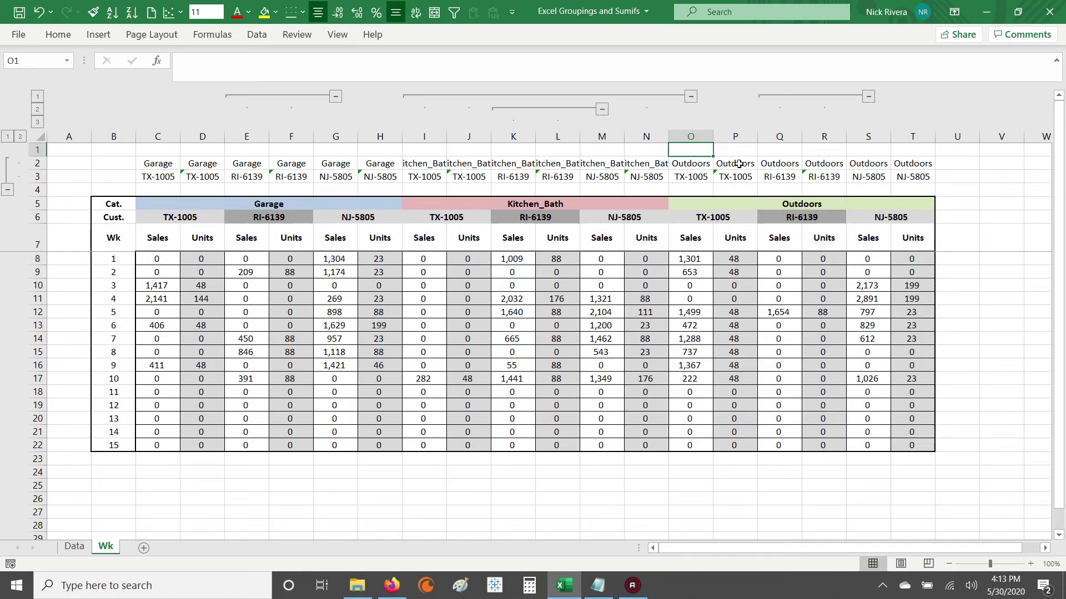
# Move the Outdoors block O2:T22 so it starts at P2, leaving column O empty
pyautogui.moveTo(690, 163)
pyautogui.mouseDown()
pyautogui.moveTo(912, 163)
pyautogui.moveTo(915, 445)
pyautogui.mouseUp()
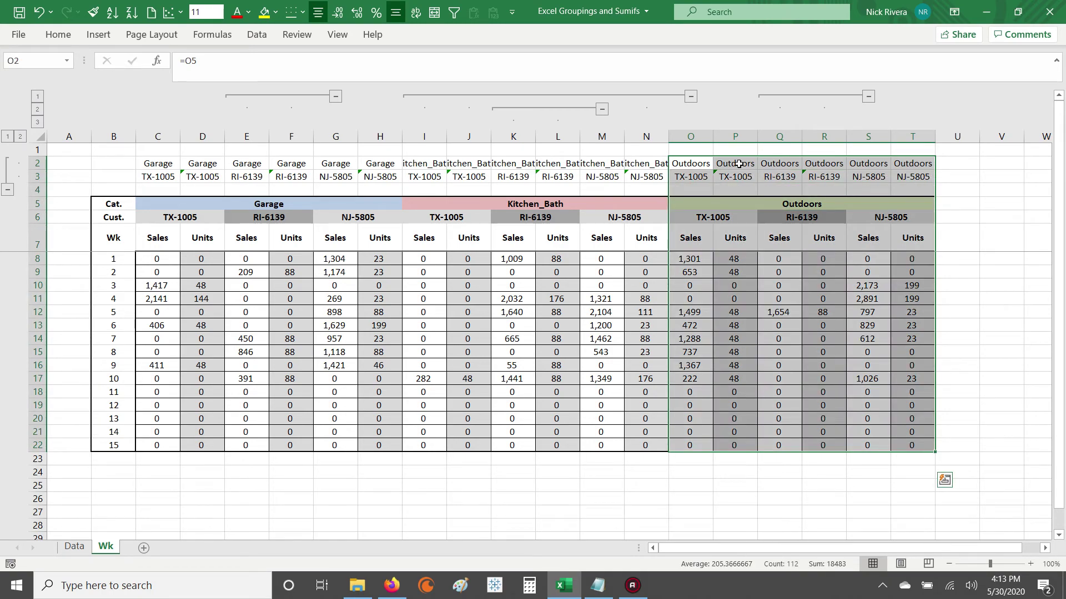
pyautogui.hotkey('ctrl', 'c')
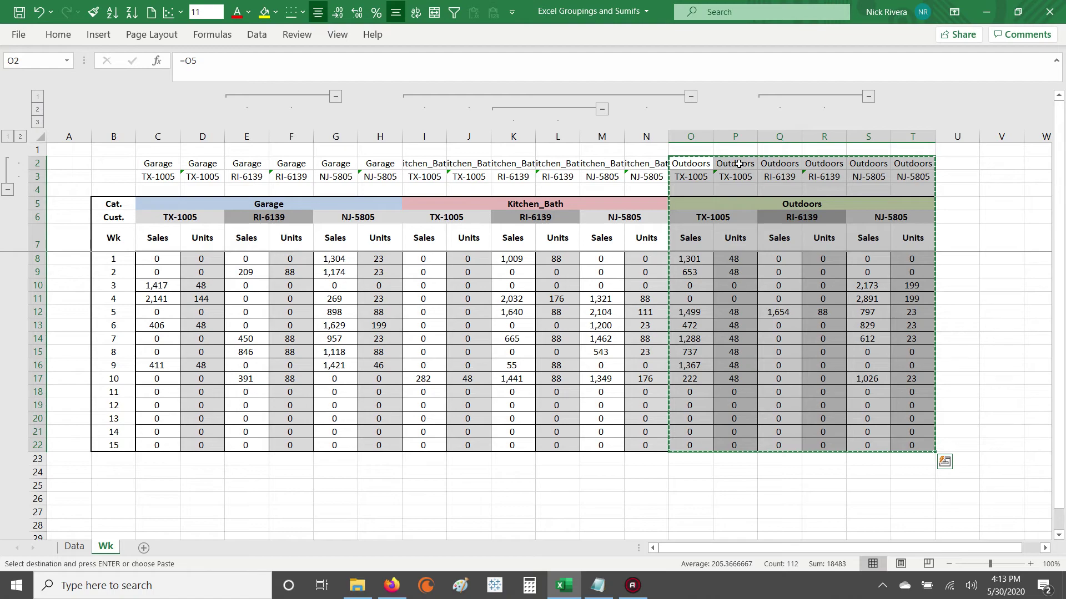
pyautogui.click(739, 165)
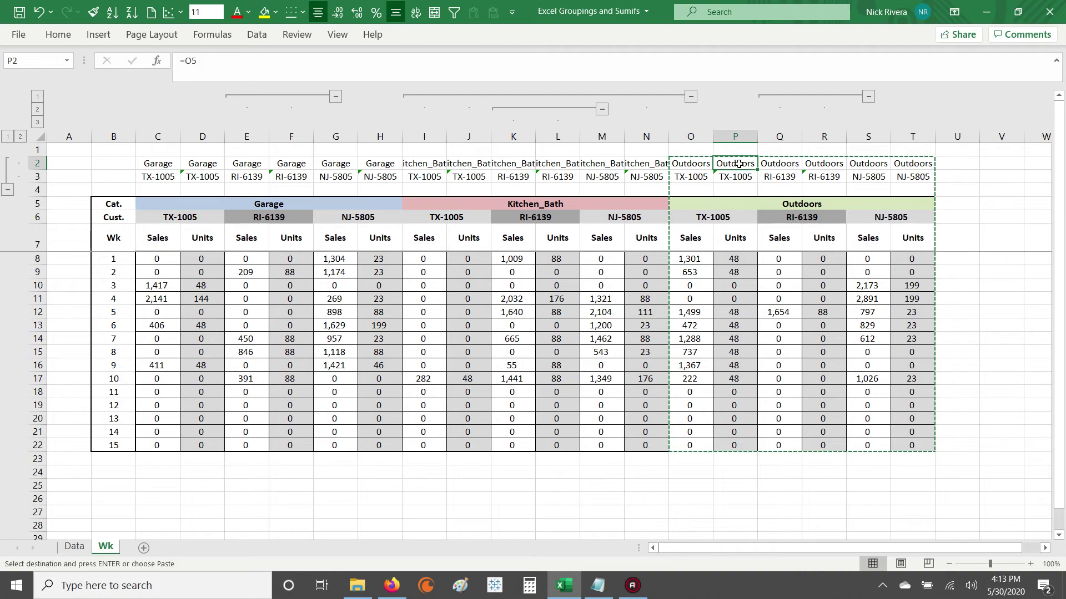
pyautogui.press('Return')
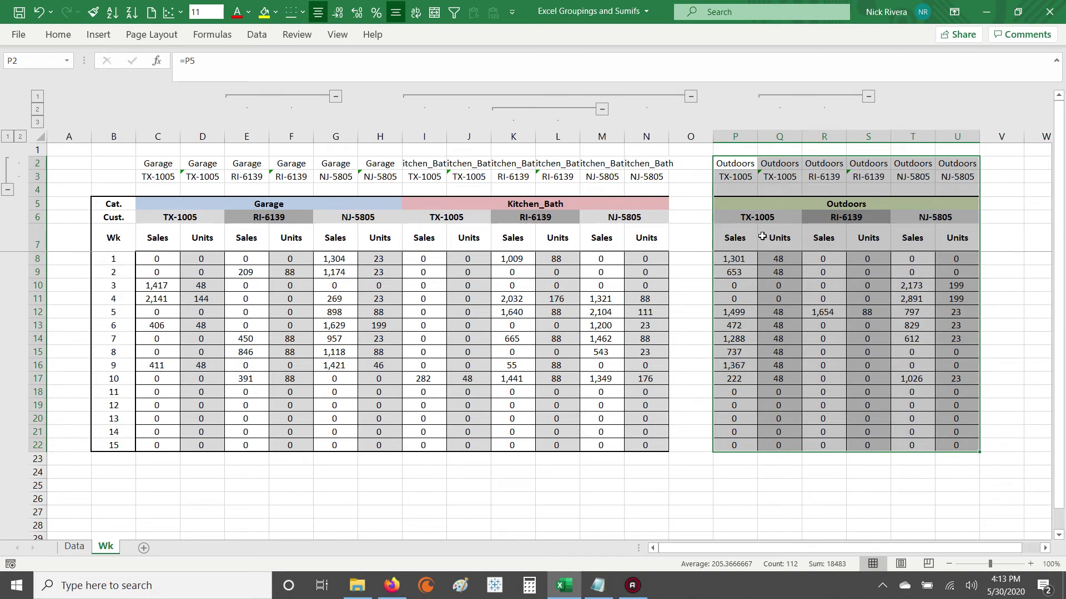
# Group the Outdoors columns P through U as their own column group
pyautogui.click(721, 137)
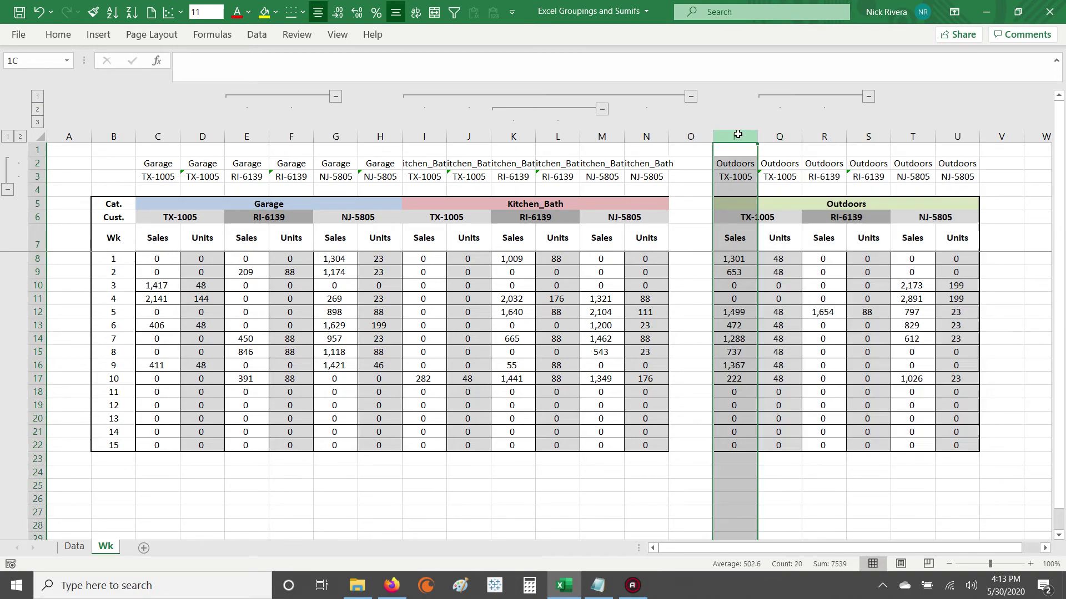
pyautogui.click(695, 133)
pyautogui.click(427, 136)
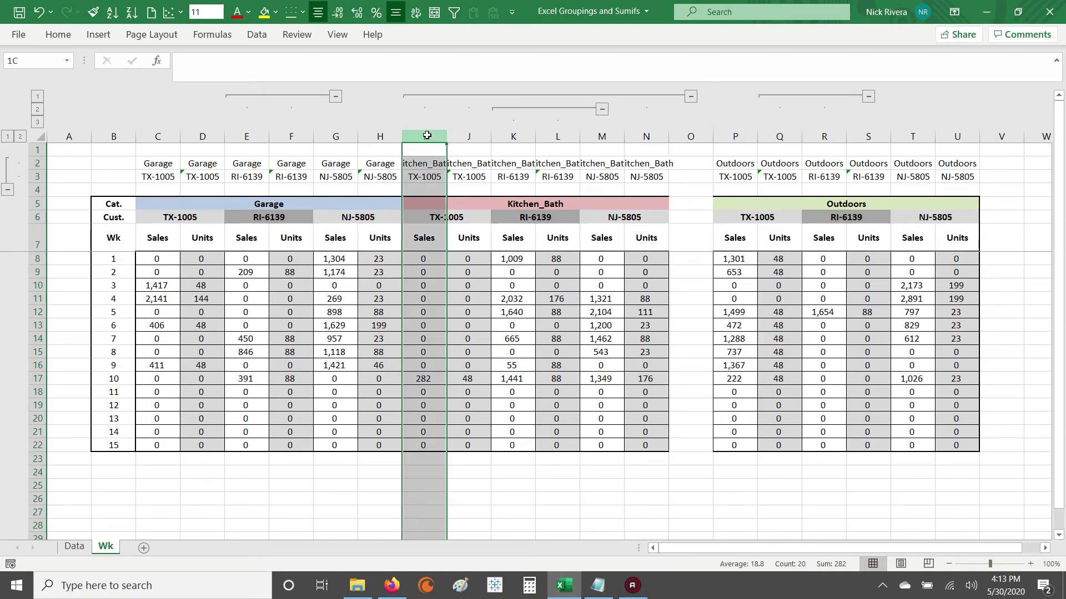
pyautogui.keyDown('shift'); pyautogui.click(647, 136); pyautogui.keyUp('shift')
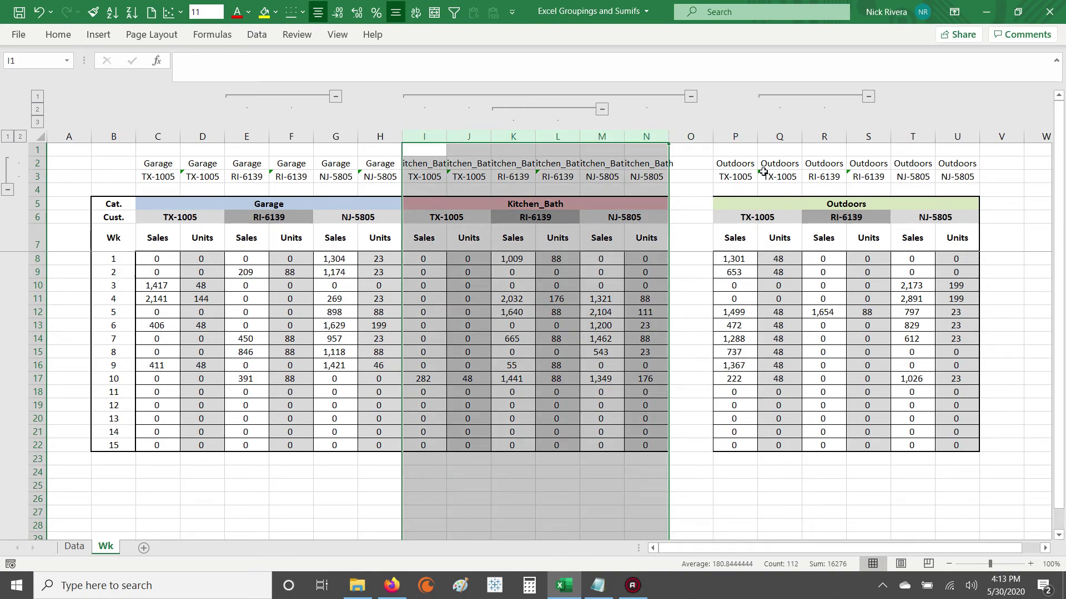
pyautogui.moveTo(735, 137); pyautogui.dragTo(959, 137)
pyautogui.press('alt')
pyautogui.press('a')
pyautogui.press('g')
pyautogui.press('g')
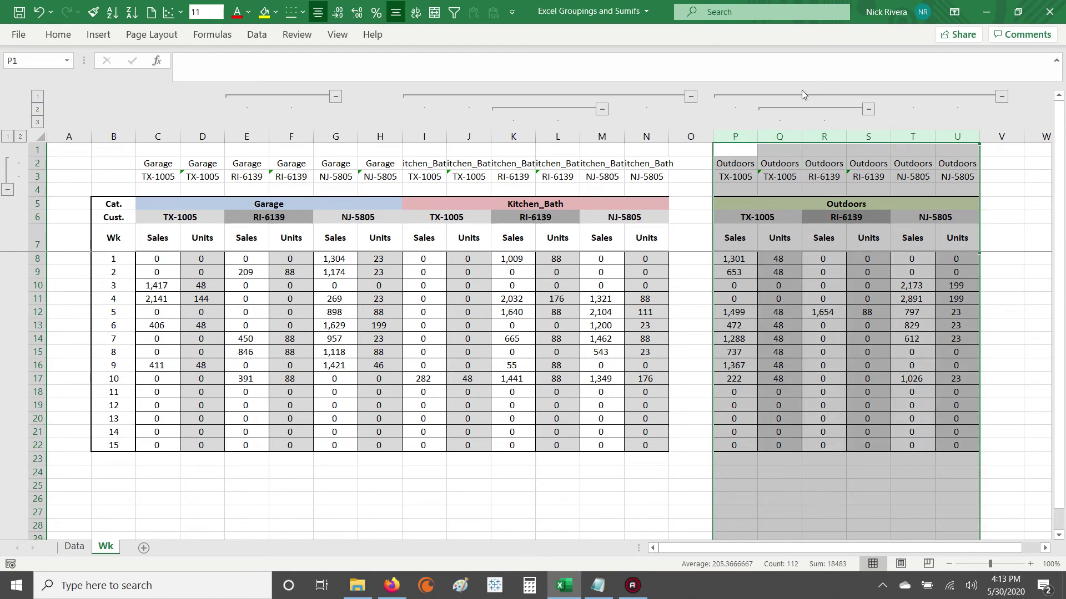
# Collapse the Outdoors (P–U) and Kitchen_Bath (I–N) column groups so only Garage shows
pyautogui.click(736, 97)
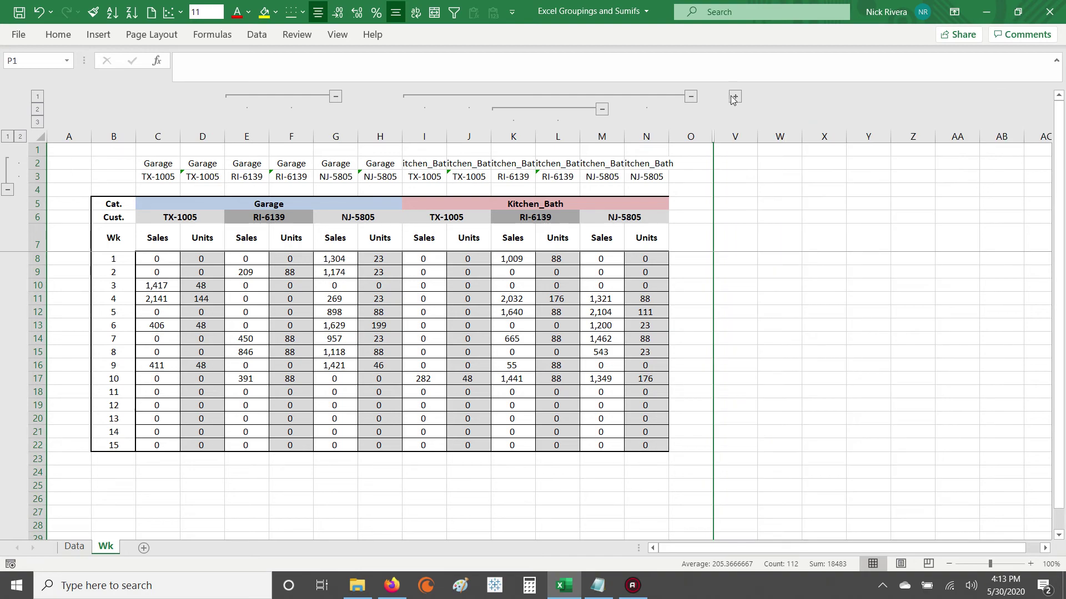
pyautogui.click(482, 97)
pyautogui.click(432, 328)
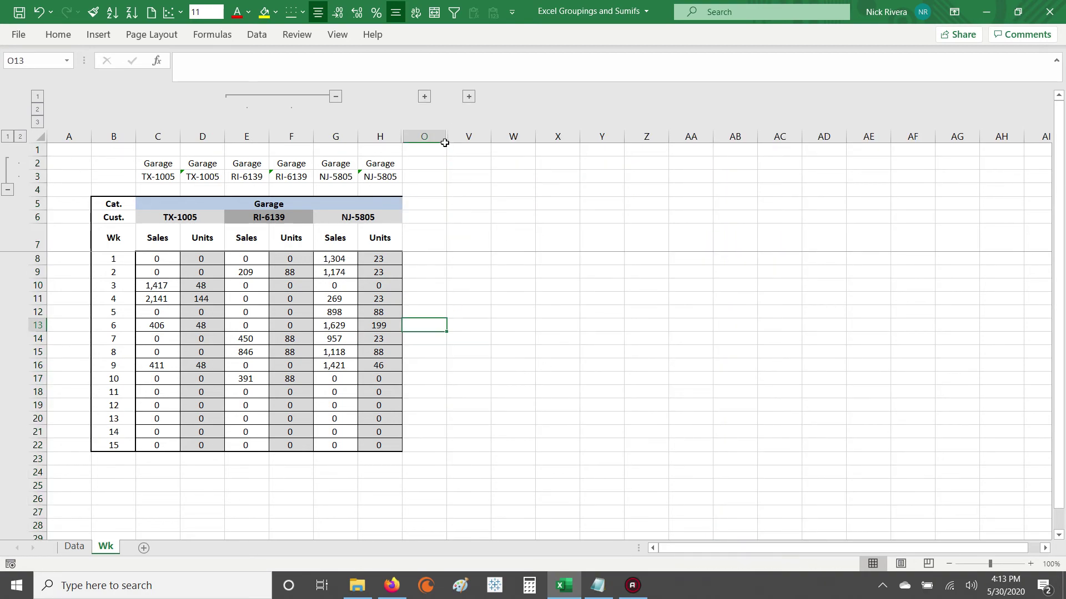
# Shrink column O to a 1.33-wide spacer, then re-expand the Kitchen_Bath I–N and Outdoors P–U groups
pyautogui.moveTo(444, 142); pyautogui.dragTo(406, 142)
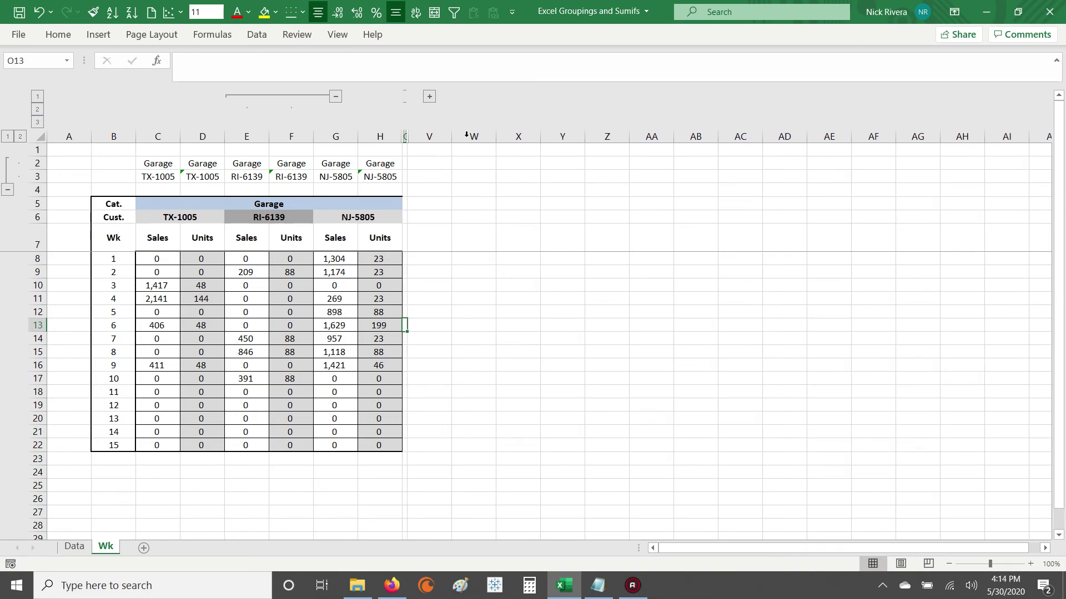
pyautogui.click(409, 97)
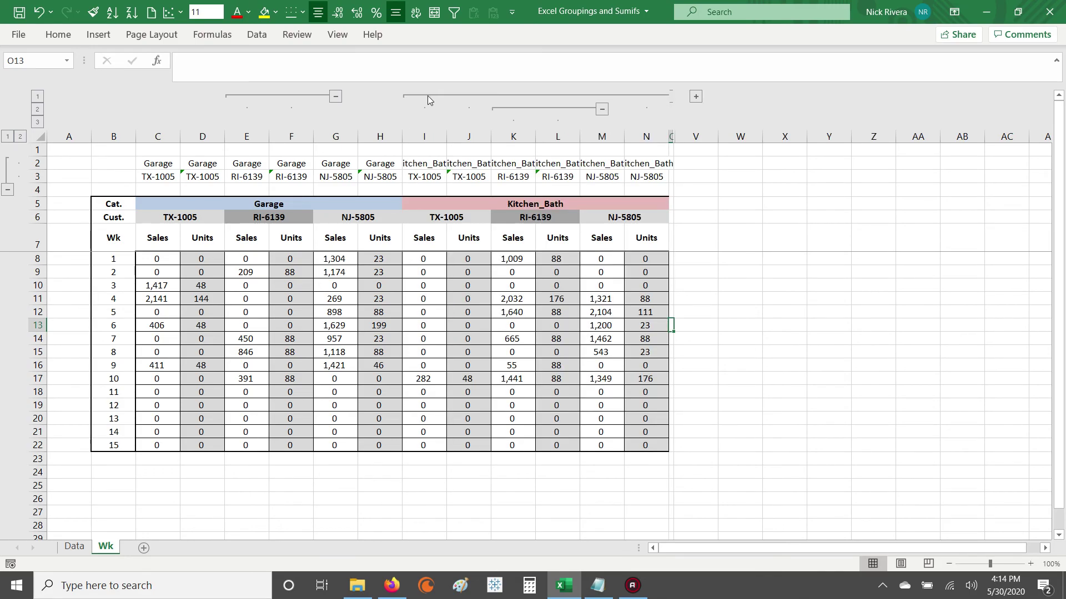
pyautogui.click(427, 96)
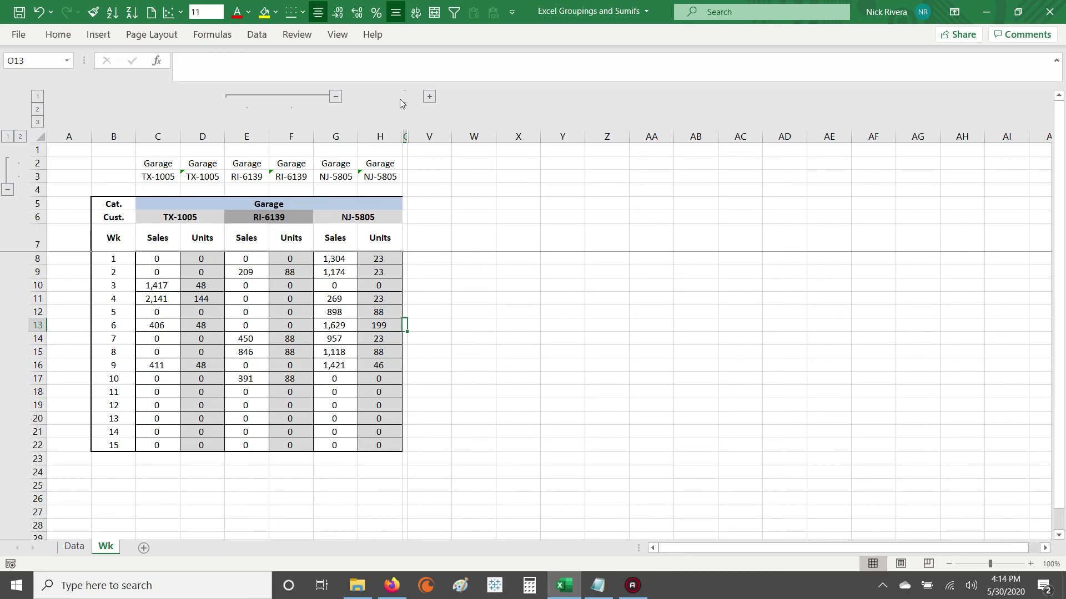
pyautogui.click(429, 97)
pyautogui.click(696, 97)
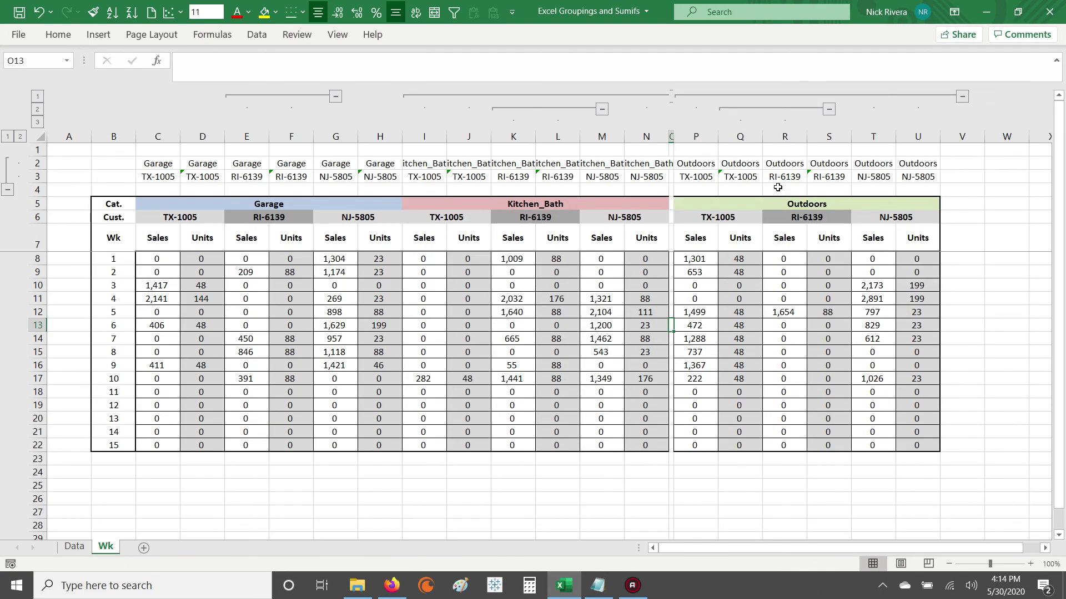
pyautogui.click(40, 96)
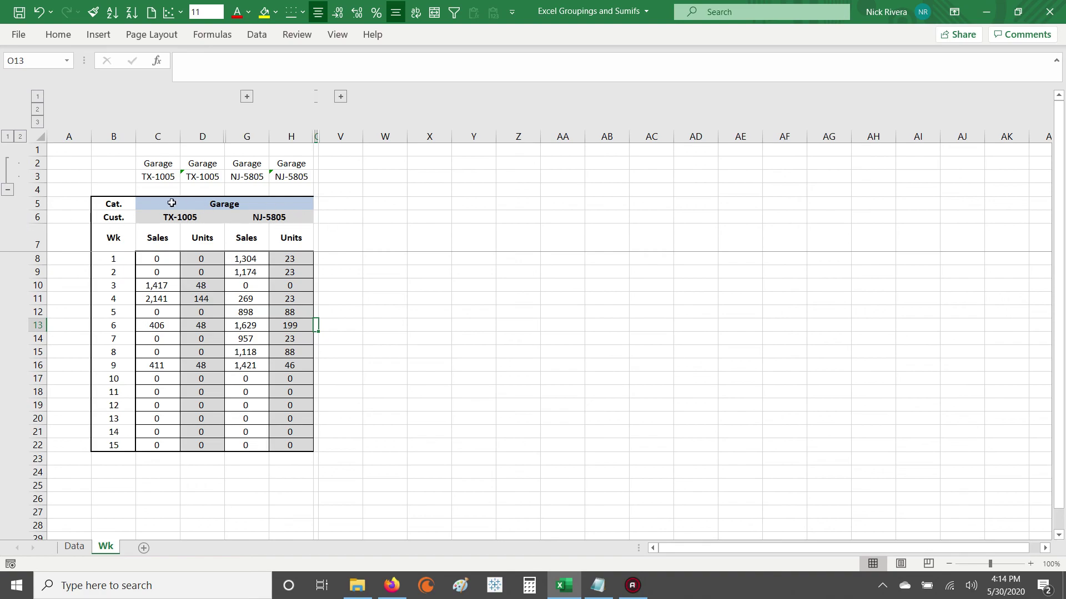
pyautogui.moveTo(157, 203); pyautogui.dragTo(294, 199)
pyautogui.click(37, 110)
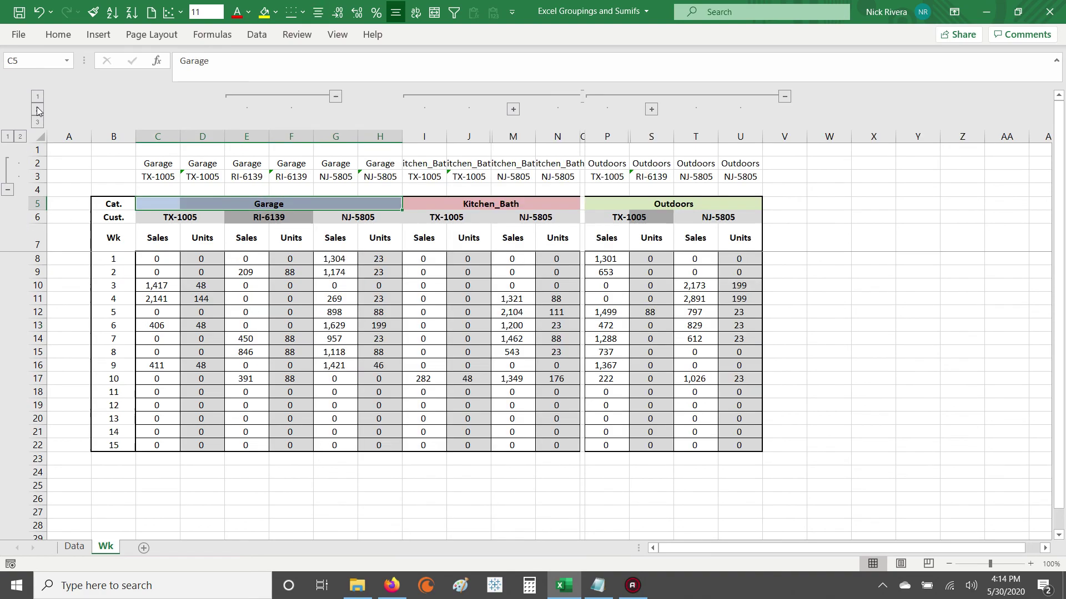
pyautogui.click(39, 123)
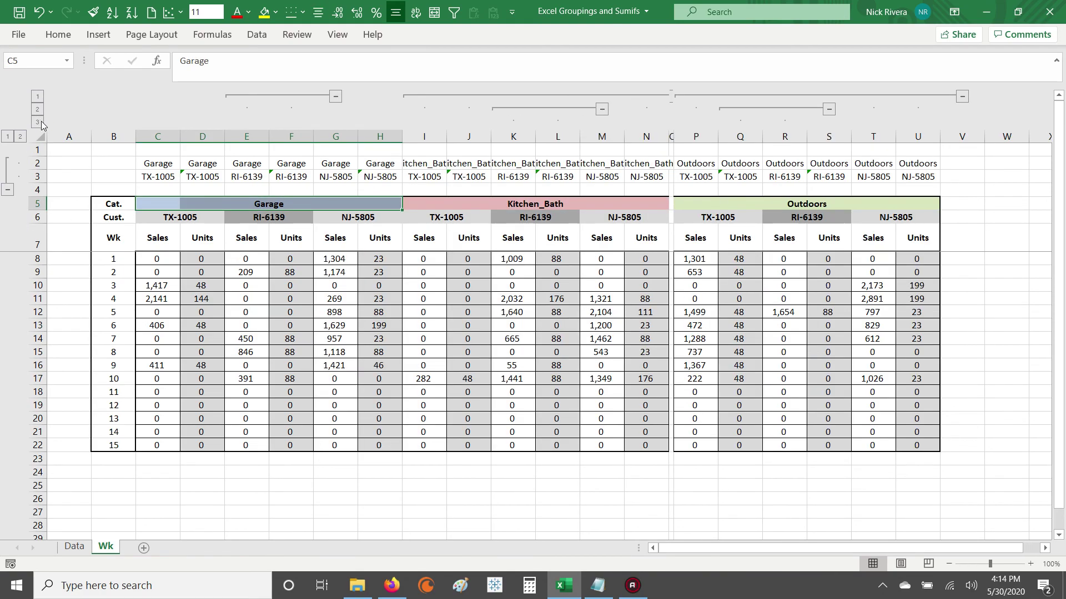